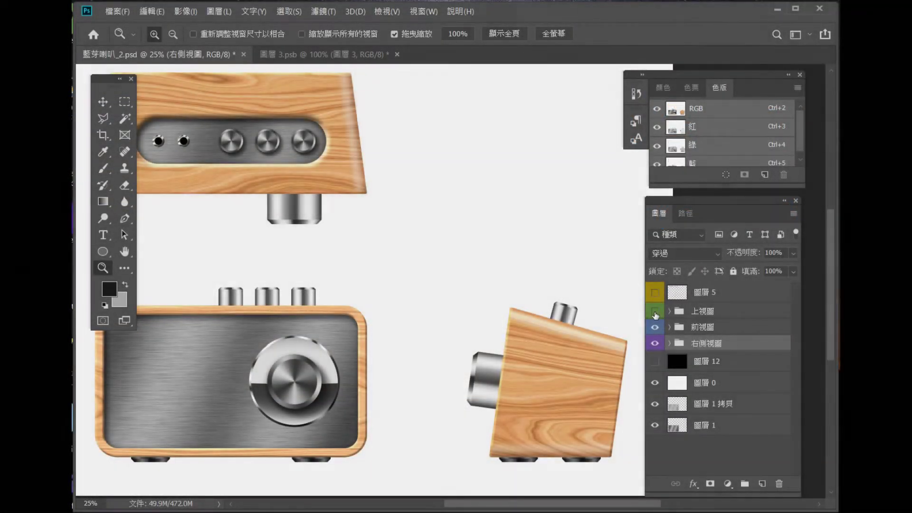
Step: Check the top, front and side view groups and look over the speaker views
click(655, 311)
click(654, 327)
click(654, 343)
mouse_move(313, 243)
mouse_down()
mouse_move(390, 196)
mouse_move(352, 209)
mouse_up()
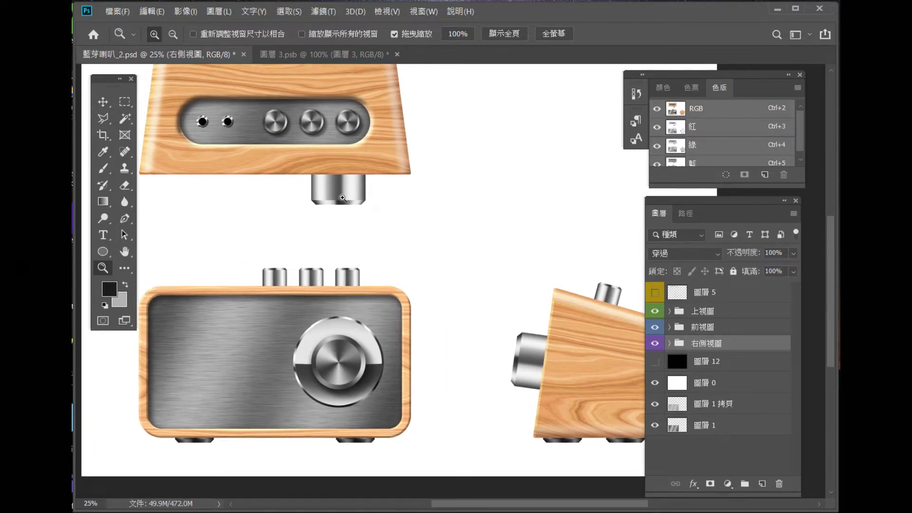
click(224, 124)
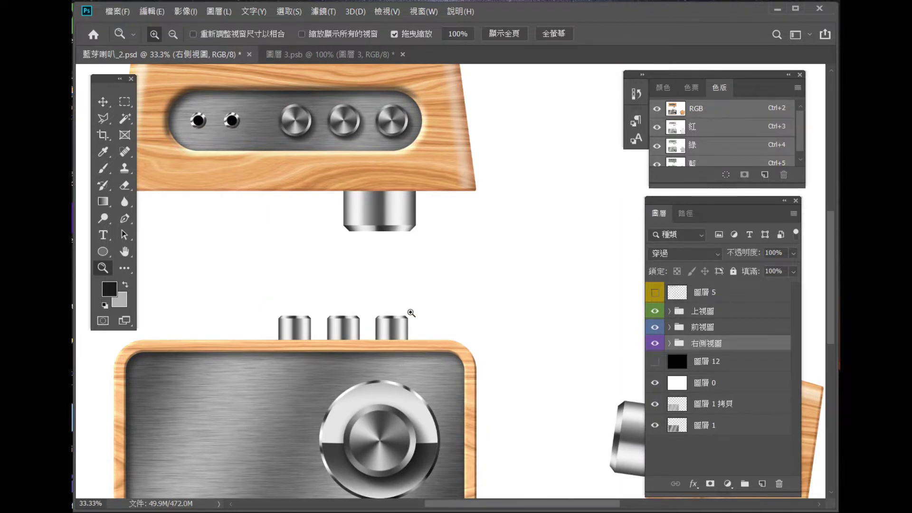
alt+click(425, 404)
drag(425, 404, 441, 335)
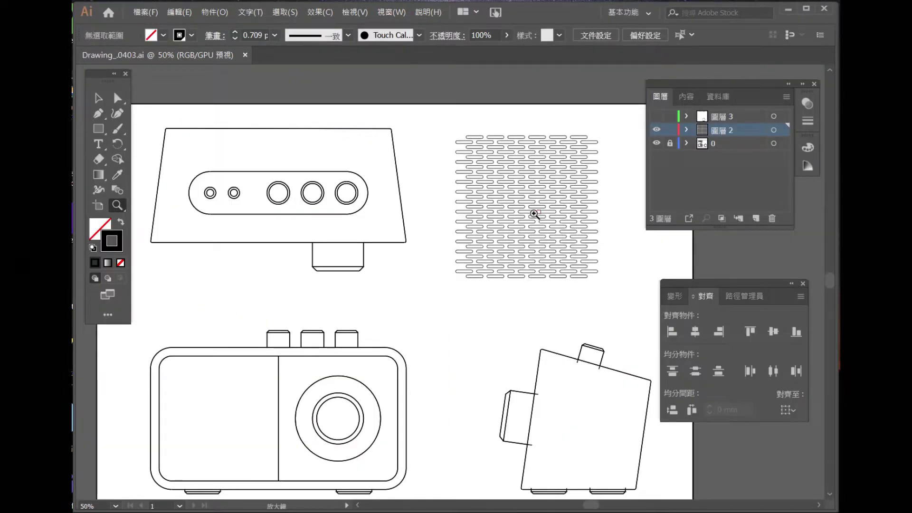
Step: Marquee-select the entire grille slot pattern with the Selection tool (V)
key(v)
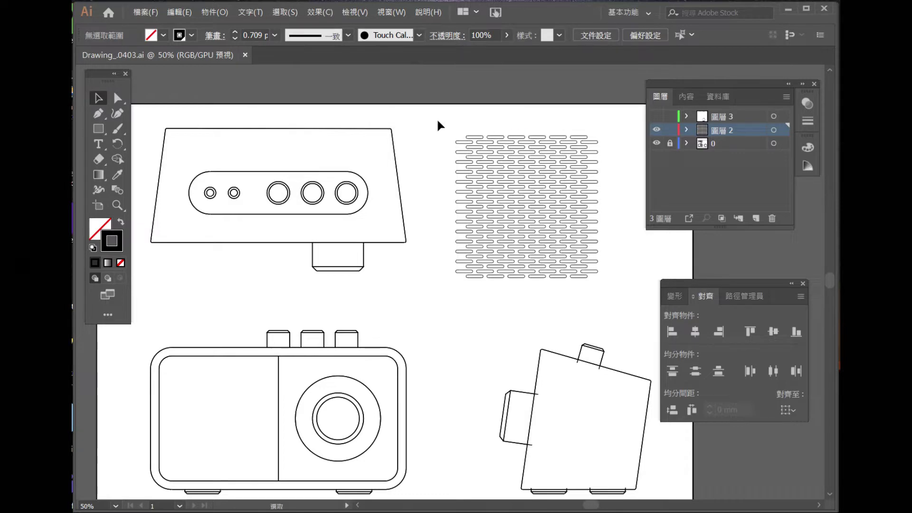
drag(439, 125, 620, 298)
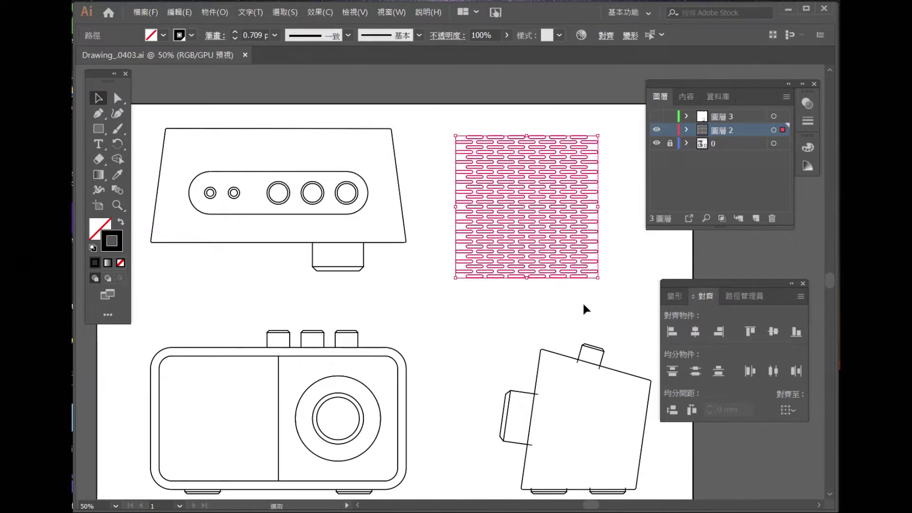
key(a)
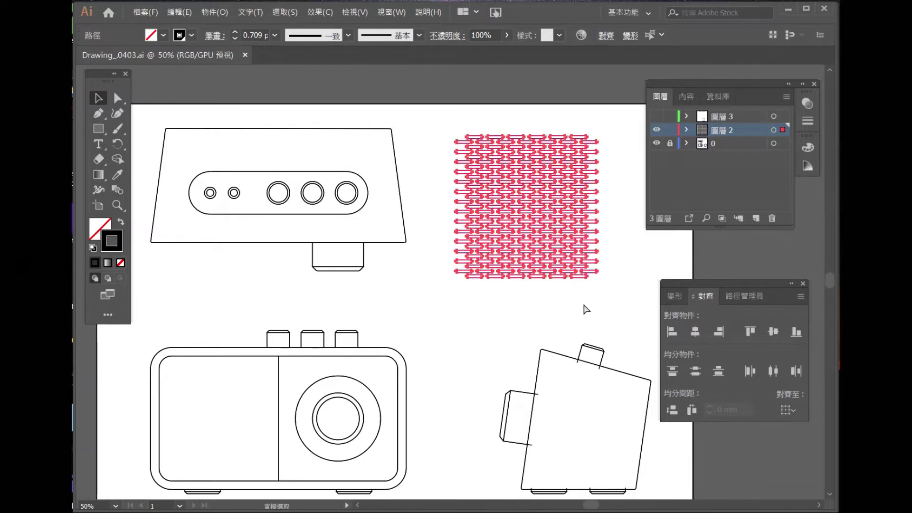
key(v)
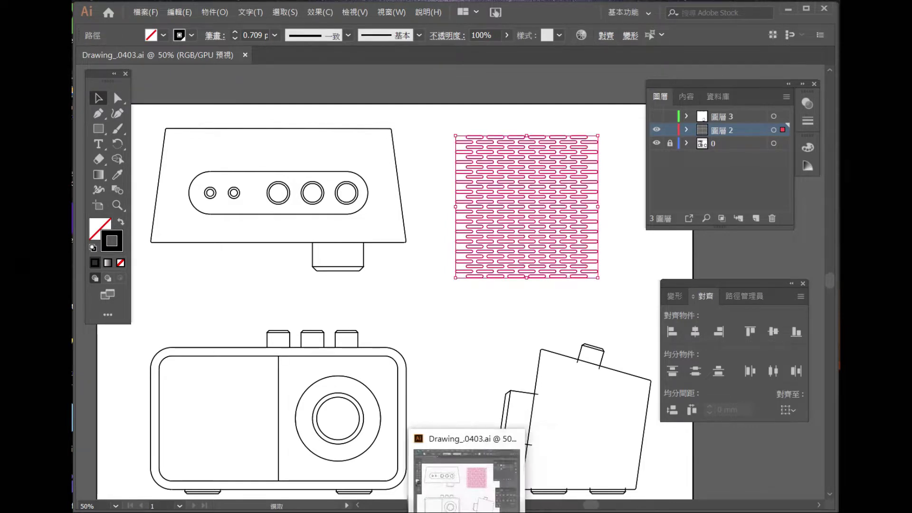
Step: In Photoshop, with the Paths panel shown, paste the grille artwork as a path
click(387, 477)
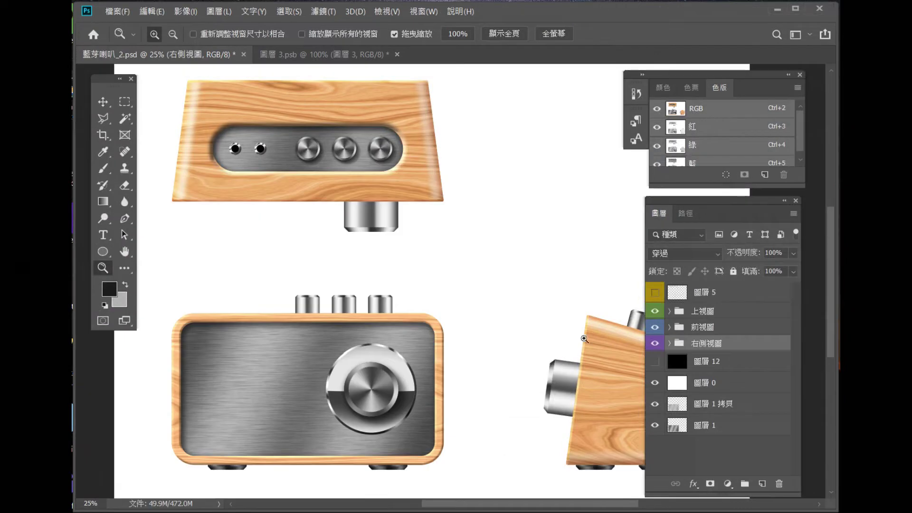
click(685, 213)
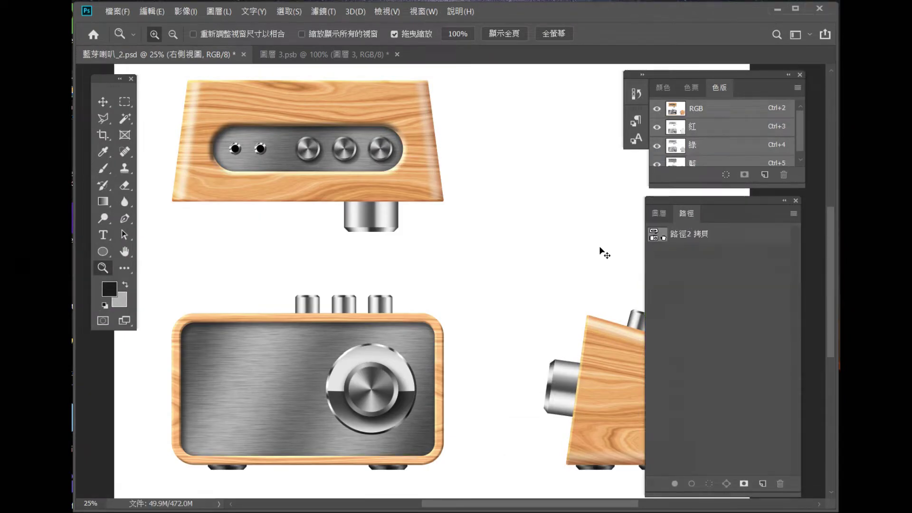
key(ctrl+v)
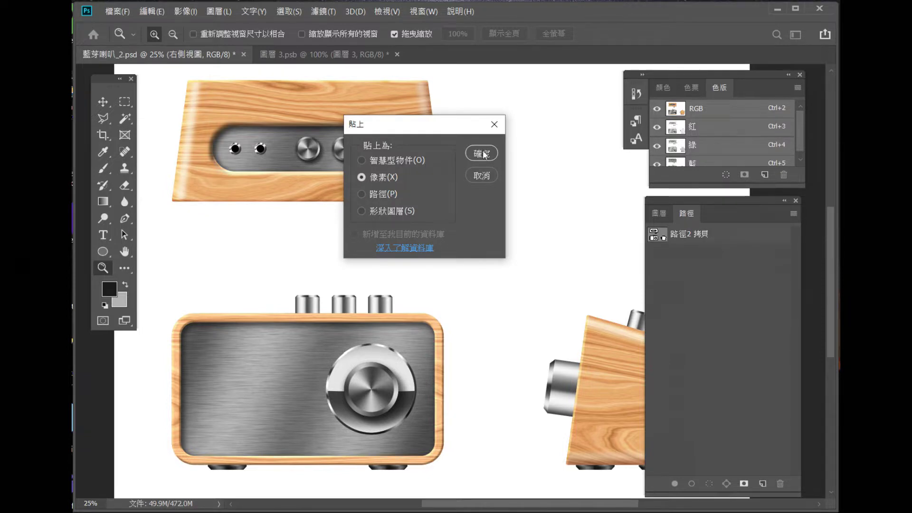
click(384, 194)
click(481, 153)
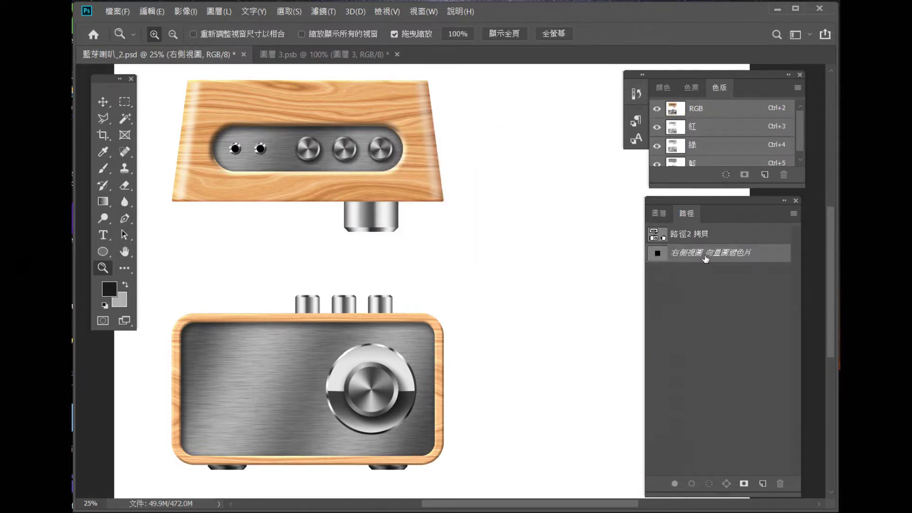
alt+click(510, 283)
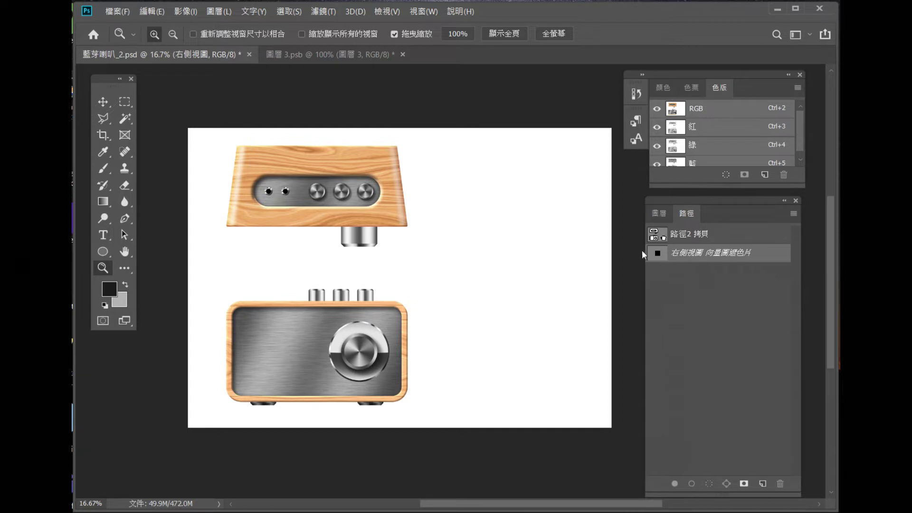
Step: Delete the mistaken vector mask, create new path 路徑1 and paste the grille into it
drag(668, 260, 694, 259)
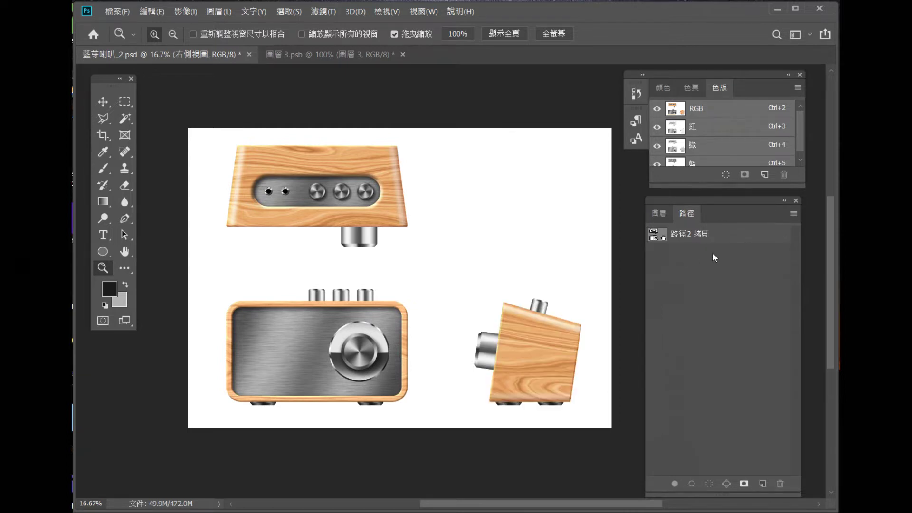
click(792, 214)
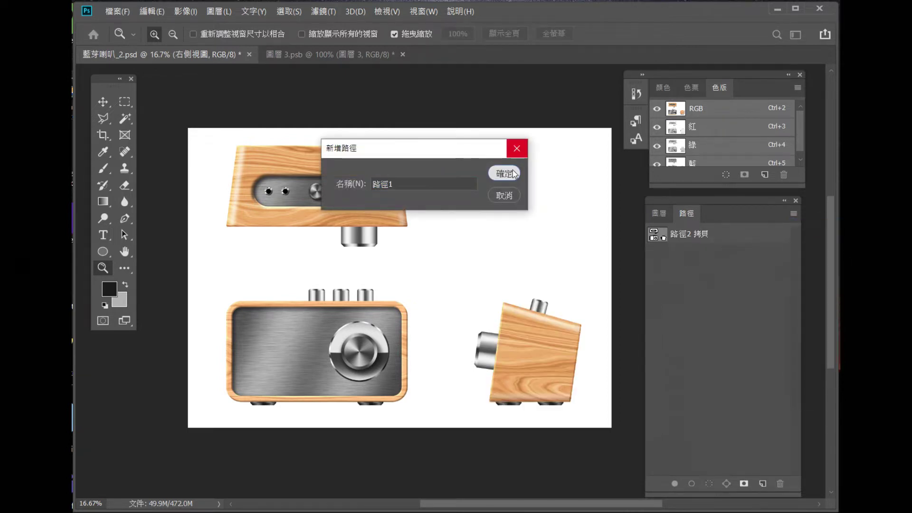
click(505, 173)
key(ctrl+v)
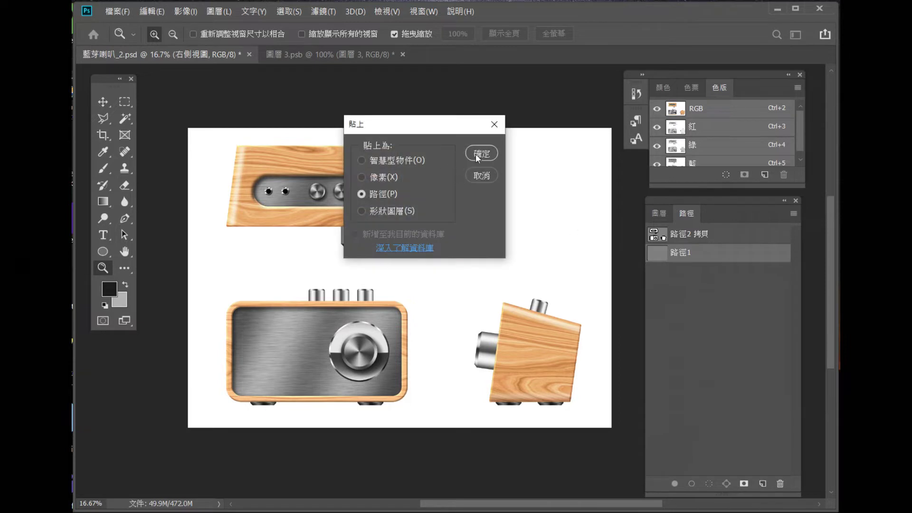
click(478, 155)
click(102, 102)
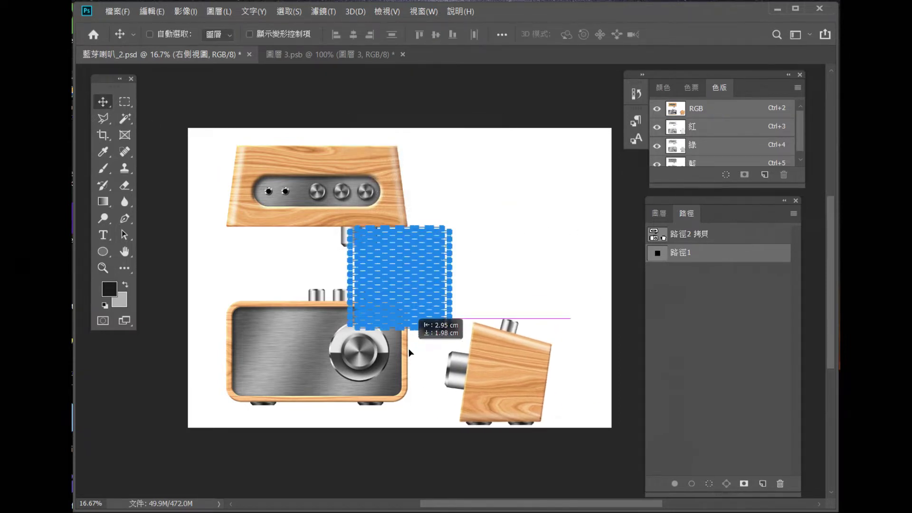
Step: Move the grille path beside the top view and make it a selection with 0 feather
drag(439, 328, 660, 268)
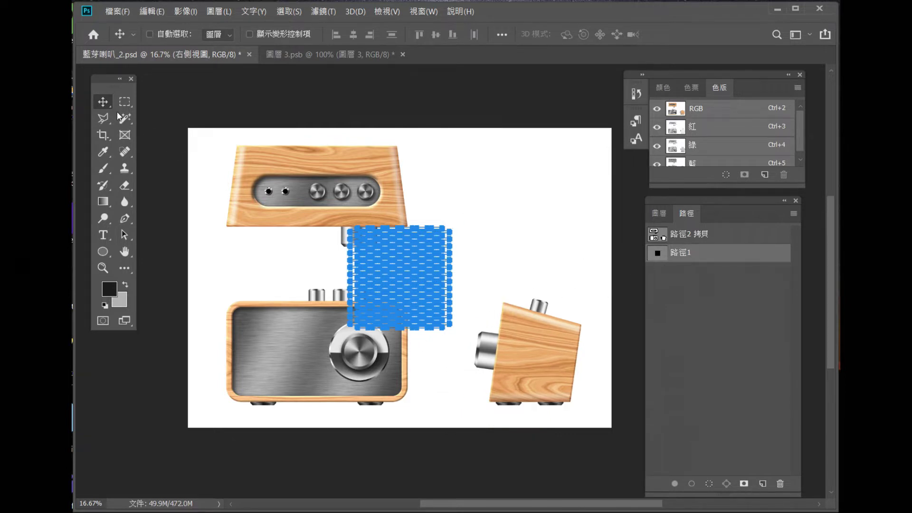
click(124, 235)
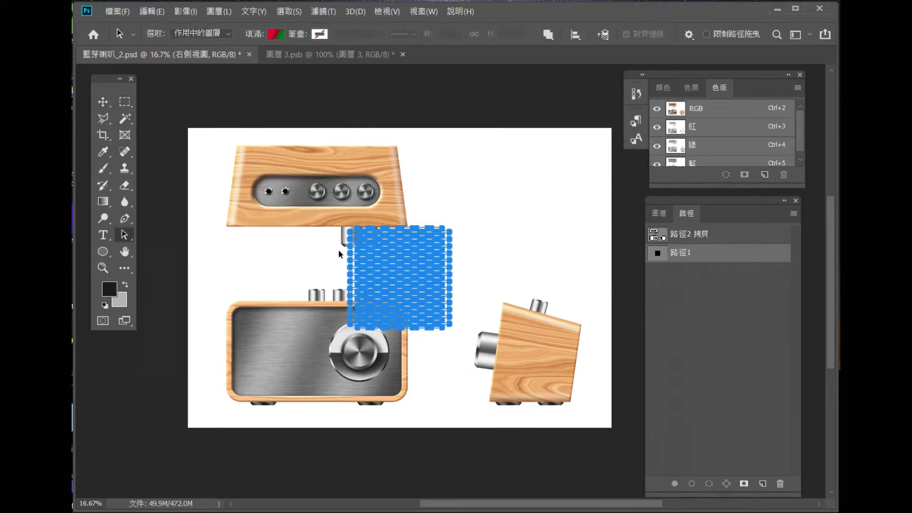
mouse_move(380, 261)
mouse_down()
mouse_move(257, 337)
mouse_move(452, 221)
mouse_up()
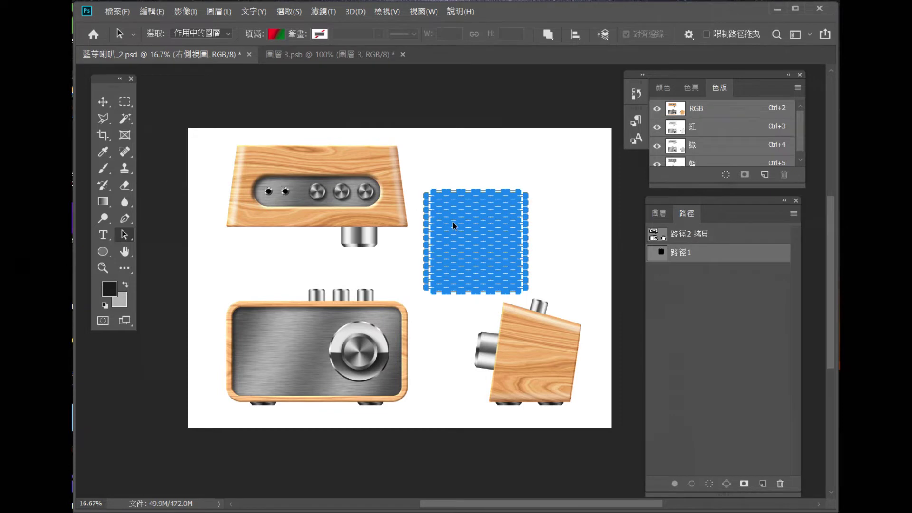
right_click(452, 222)
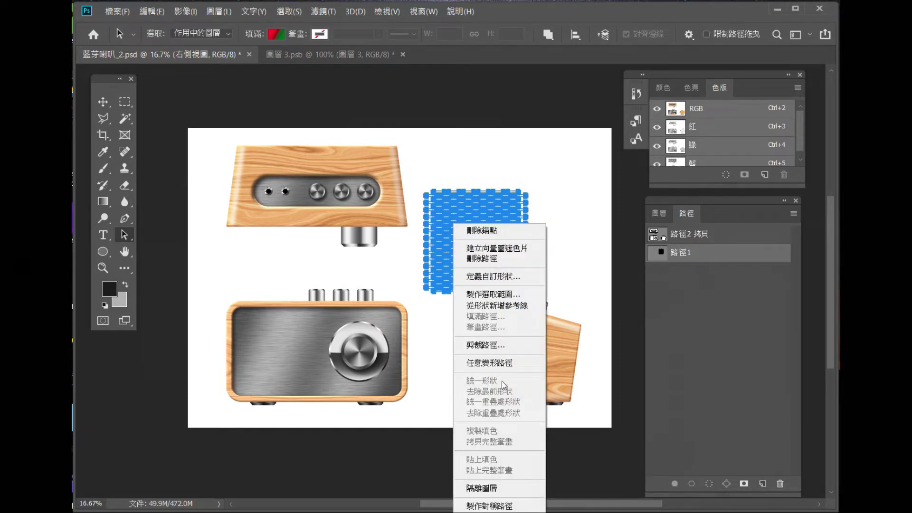
click(493, 294)
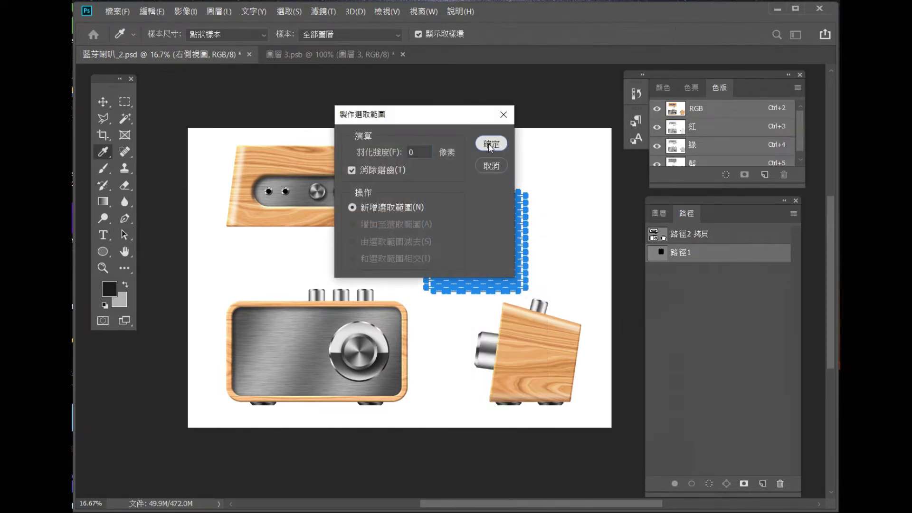
click(492, 143)
click(659, 214)
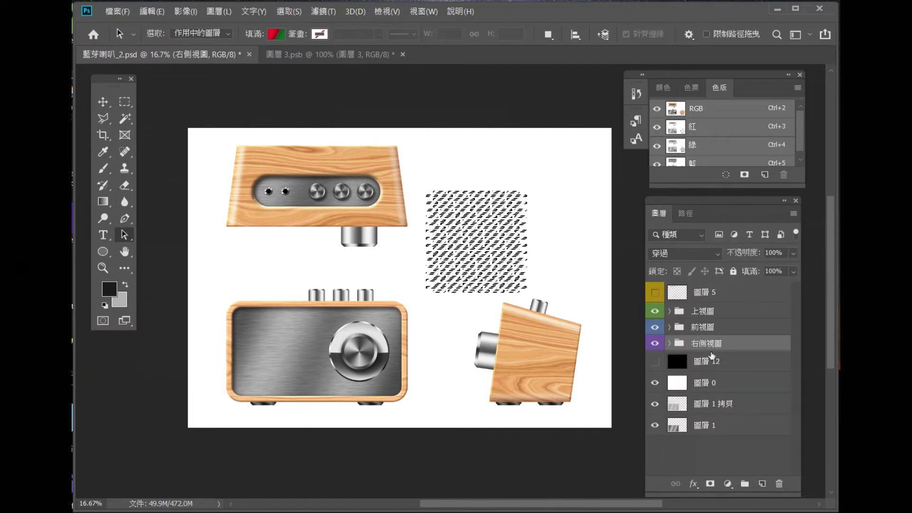
Step: Add a new layer 圖層 24 above 圖層 4 inside the 前視圖 group
click(719, 332)
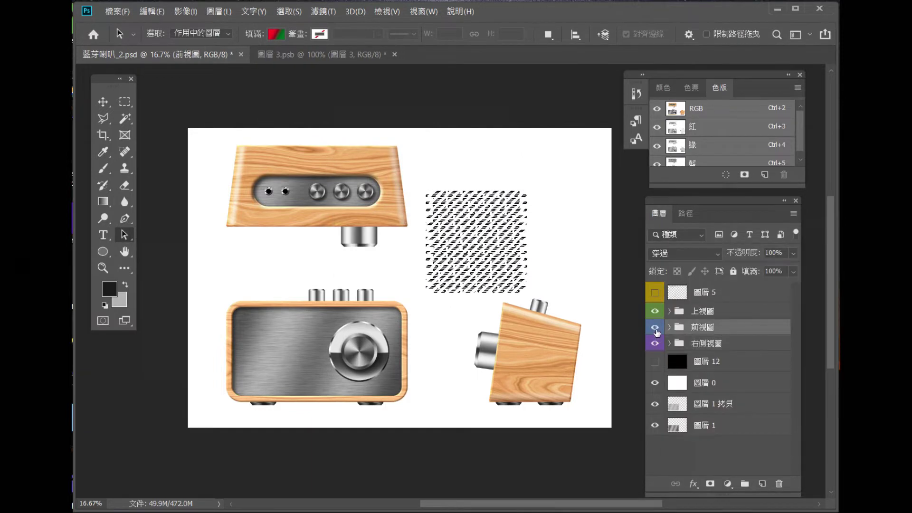
click(669, 327)
click(722, 346)
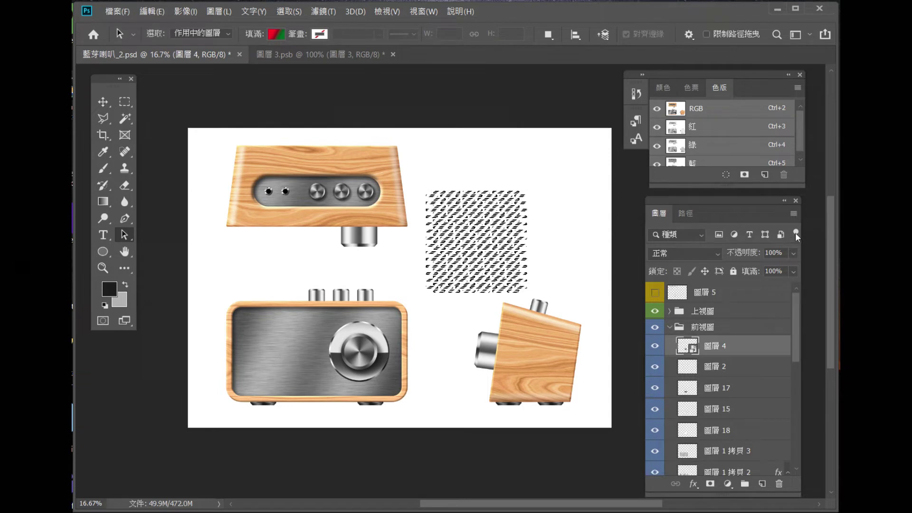
click(793, 214)
click(712, 128)
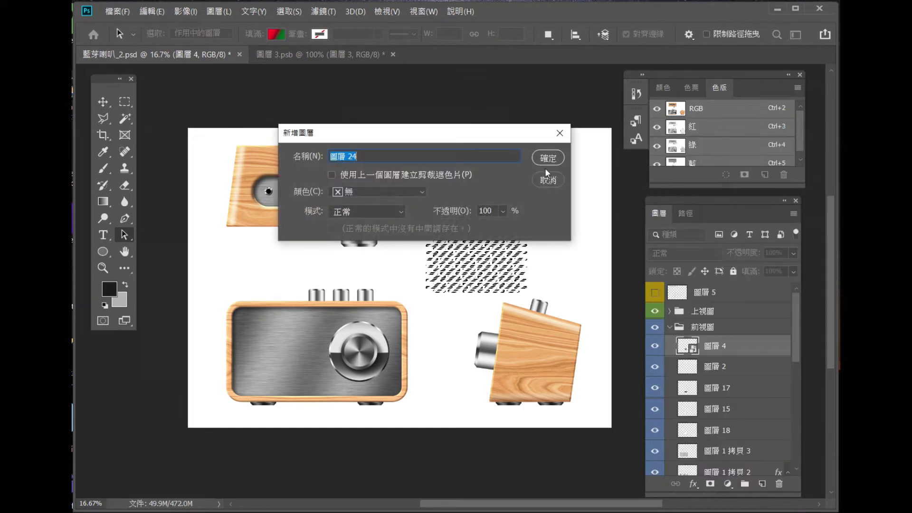
click(546, 156)
Step: Fill the grille selection with black and deselect it
click(152, 10)
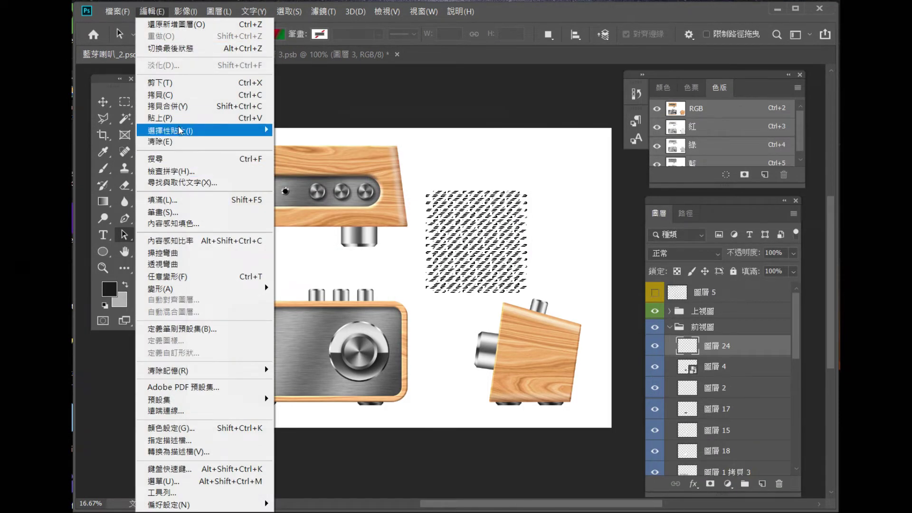
click(177, 201)
click(508, 143)
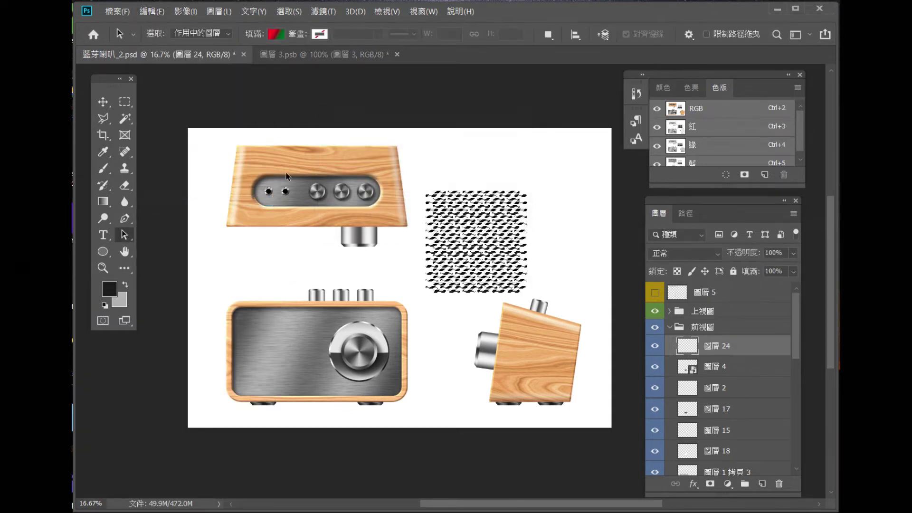
key(m)
key(ctrl+d)
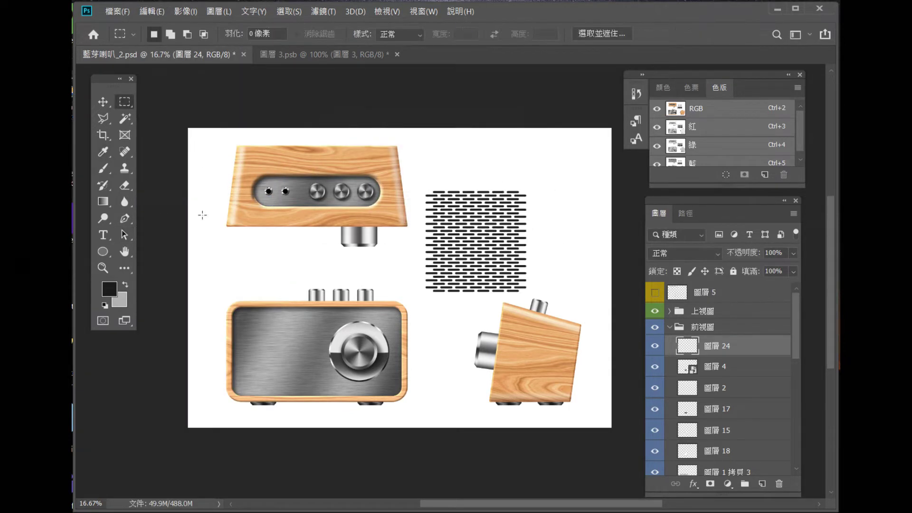
key(v)
right_click(479, 230)
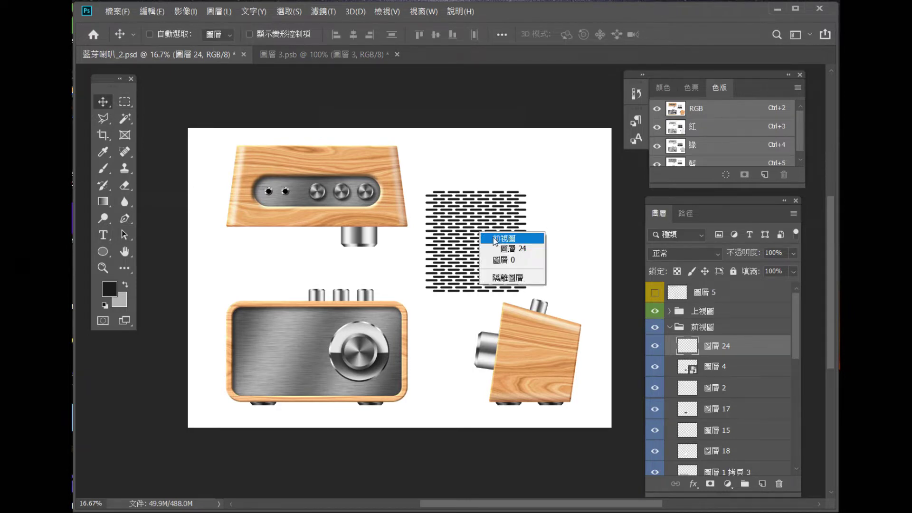
Step: Move the grille pattern onto the radio front and show outline layer 圖層 5
click(487, 239)
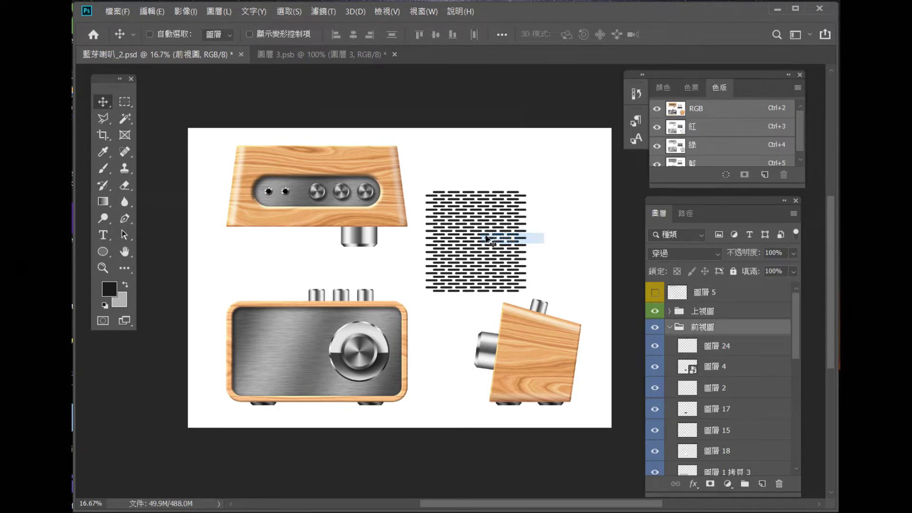
click(667, 347)
drag(476, 256, 290, 378)
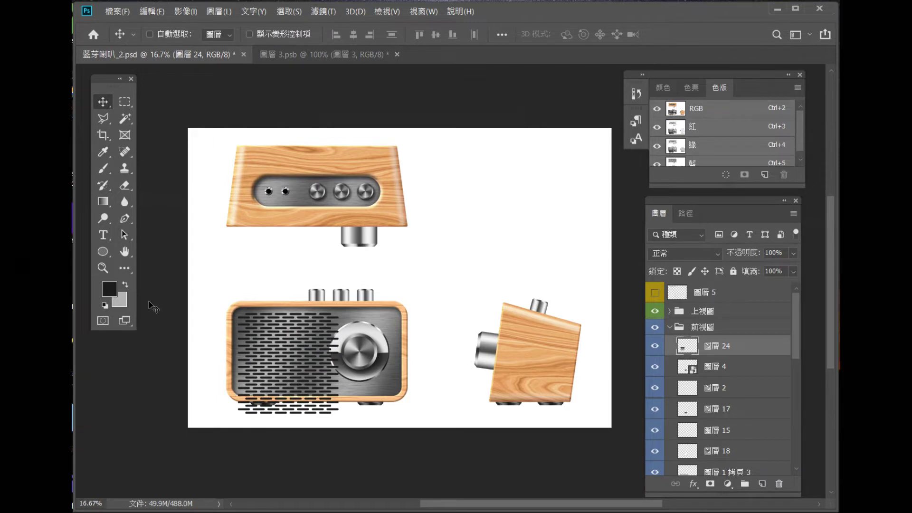
key(z)
click(327, 353)
drag(320, 352, 415, 281)
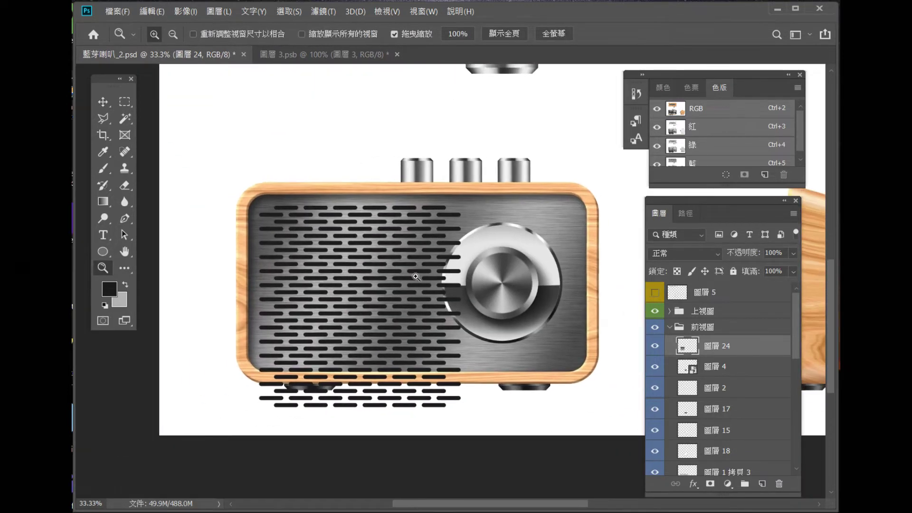
click(406, 263)
click(656, 292)
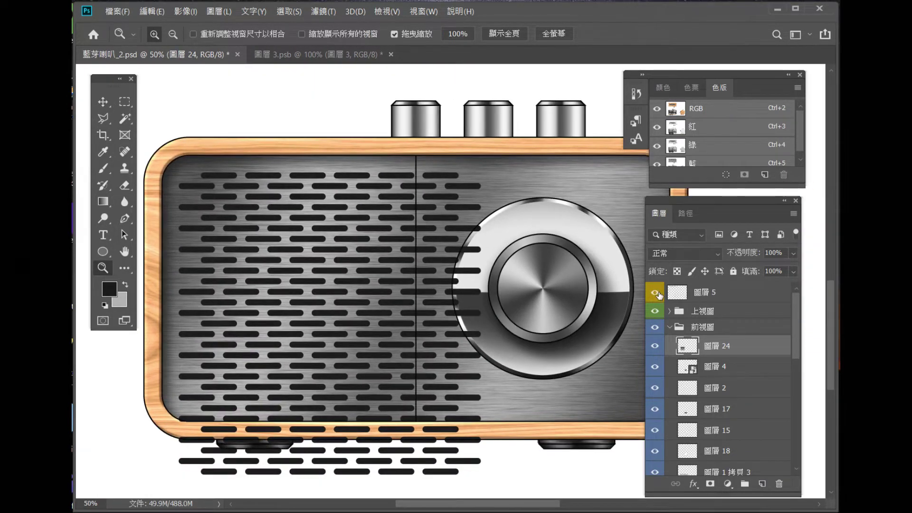
key(v)
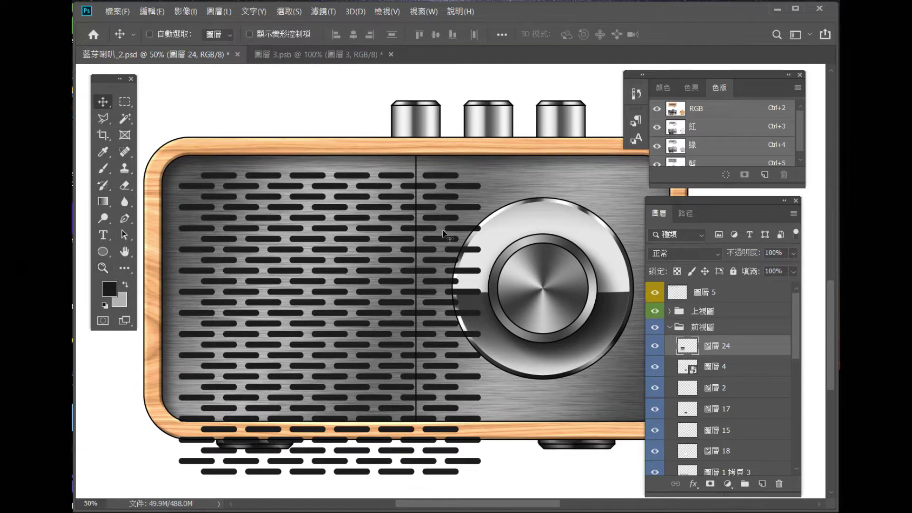
right_click(457, 251)
click(475, 259)
Step: Scale grille layer 圖層 24 to about 81% and fit it over the left speaker panel
key(ctrl+t)
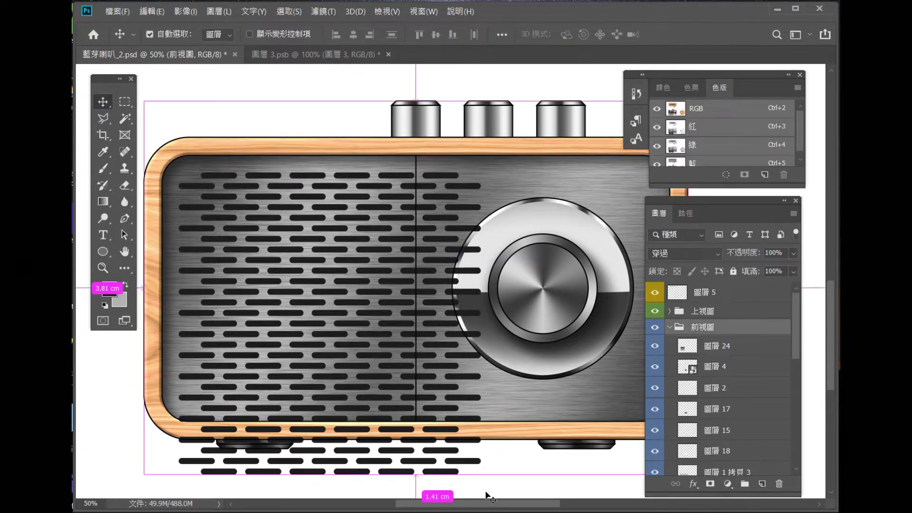
click(125, 101)
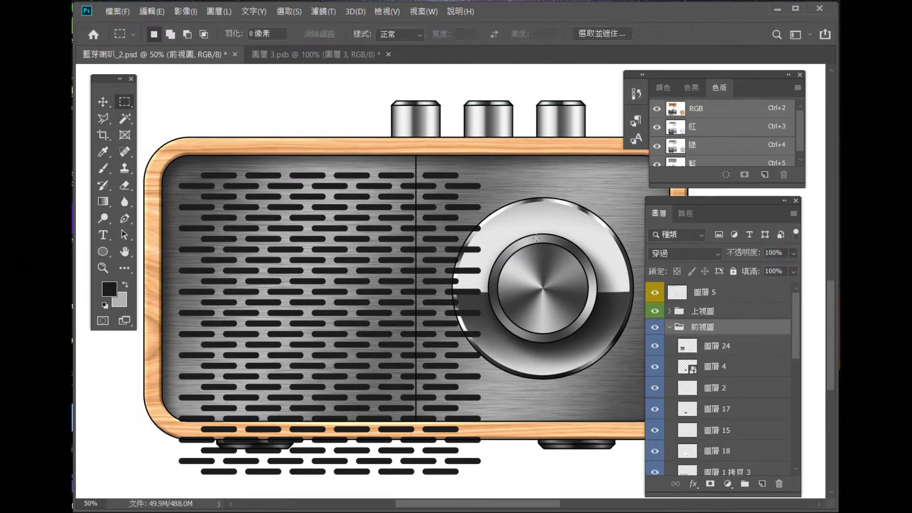
click(672, 345)
key(ctrl+t)
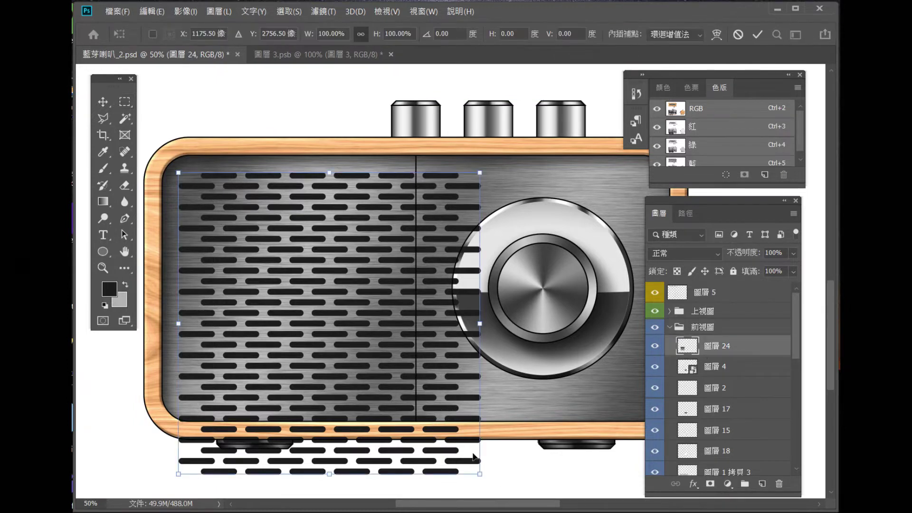
drag(475, 459, 416, 401)
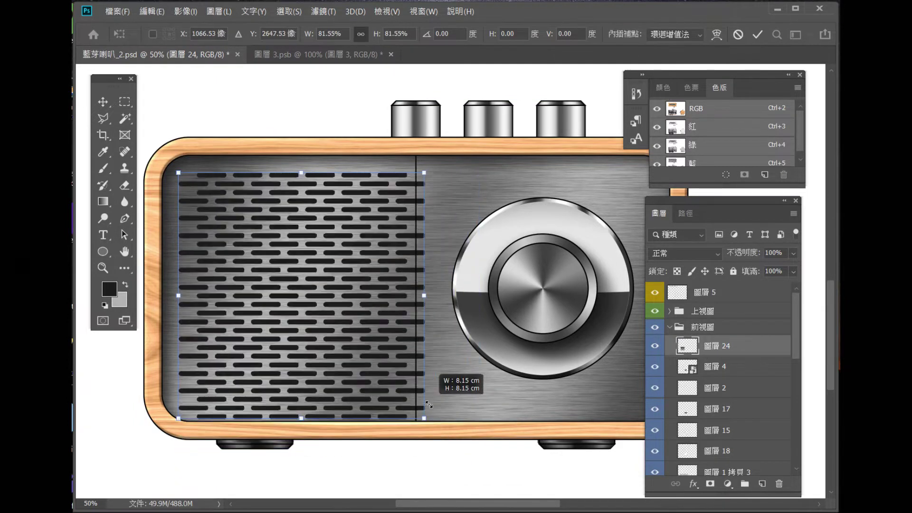
drag(285, 348, 275, 341)
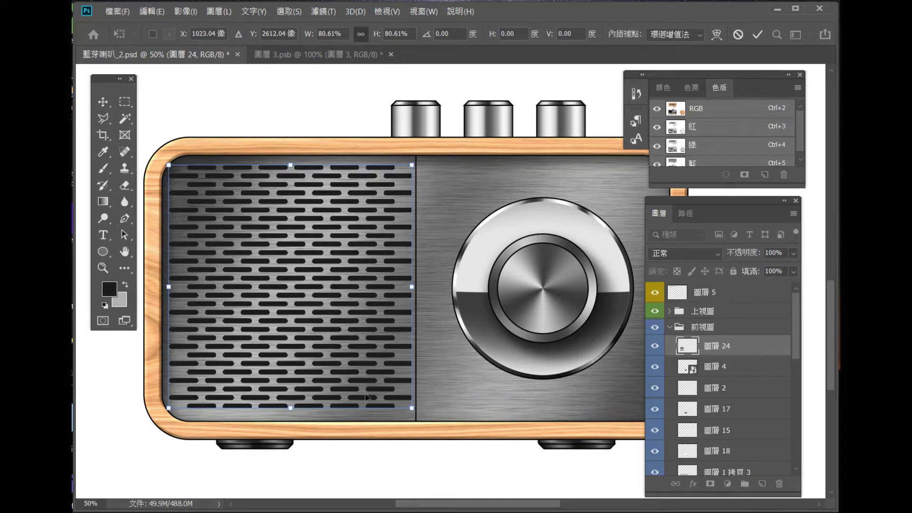
drag(409, 415, 428, 411)
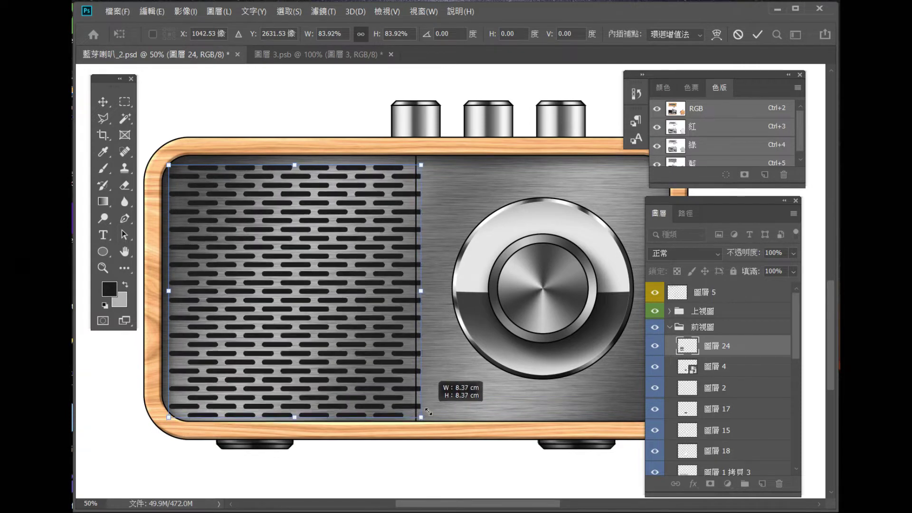
drag(427, 412, 429, 413)
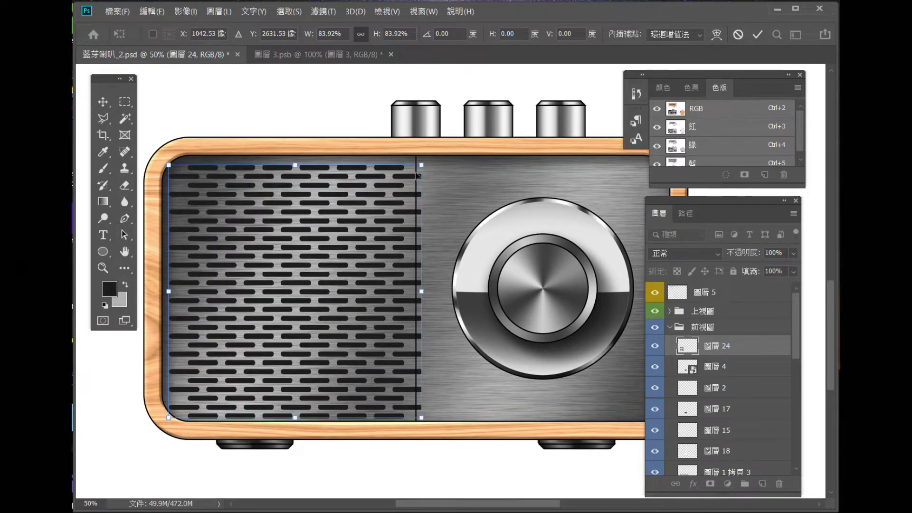
drag(422, 163, 423, 163)
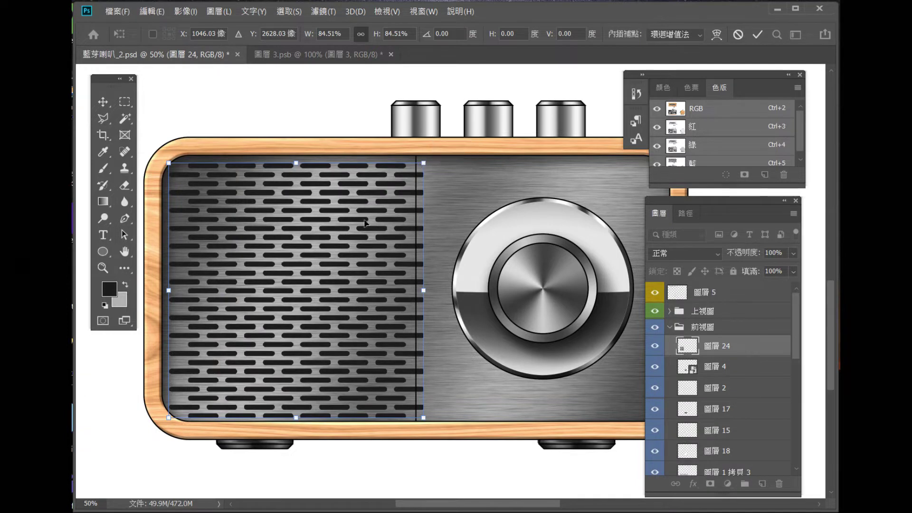
key(Return)
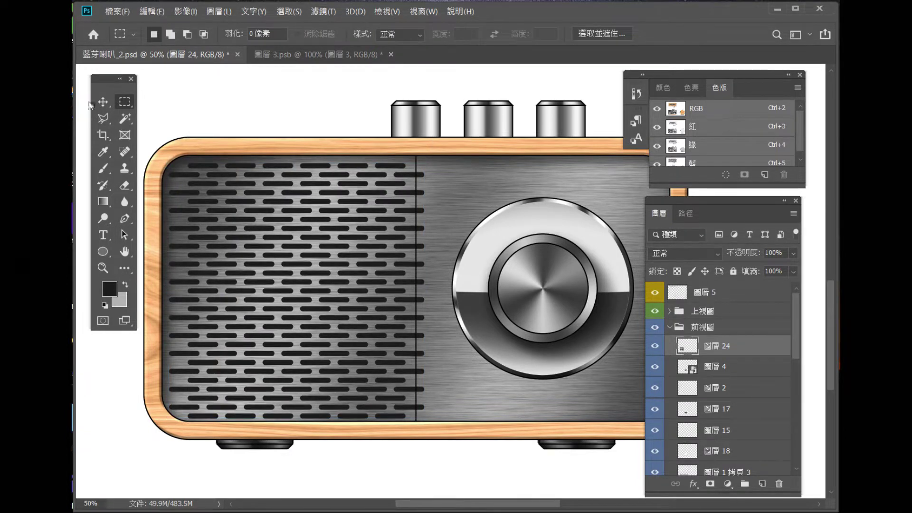
Step: Nudge the grille up and apply a Bevel and Emboss effect to 圖層 24
click(108, 107)
key(Up)
key(Up)
key(Up)
key(Up)
key(Up)
key(Up)
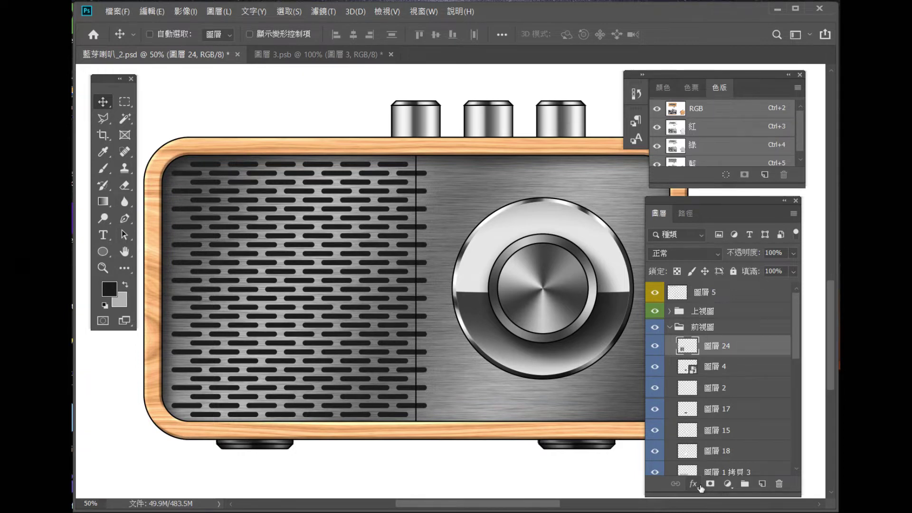
click(693, 483)
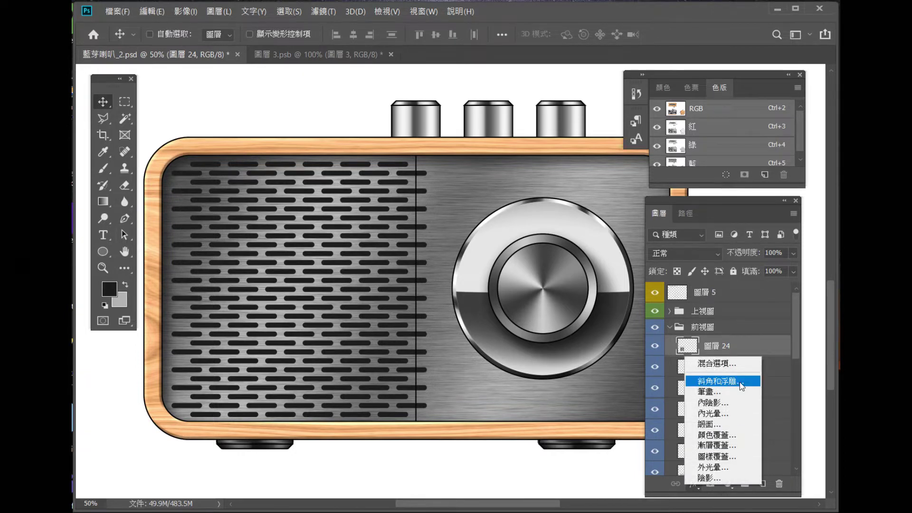
click(740, 385)
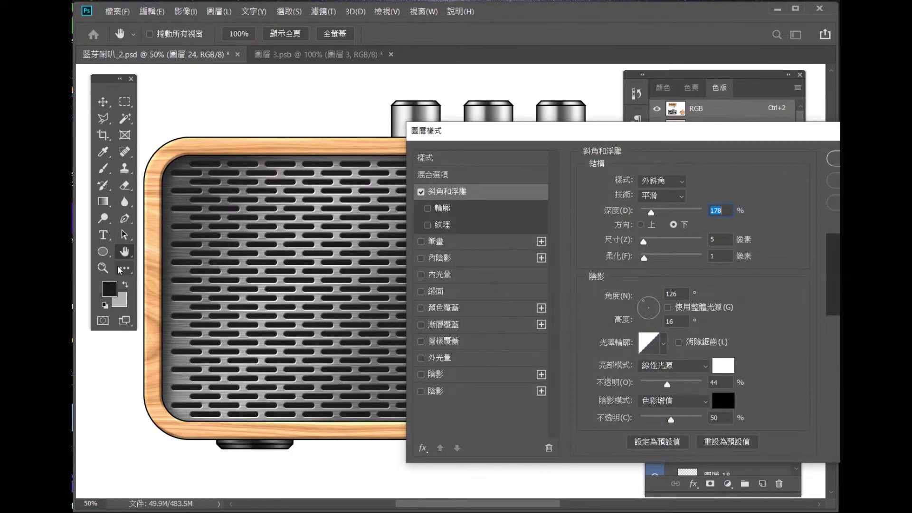
key(alt)
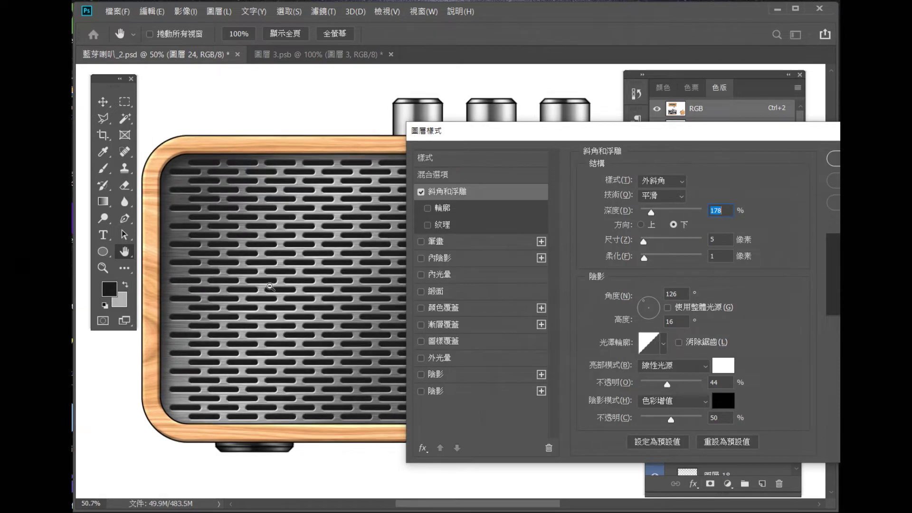
scroll(268, 269, up, 8)
scroll(351, 307, up, 1)
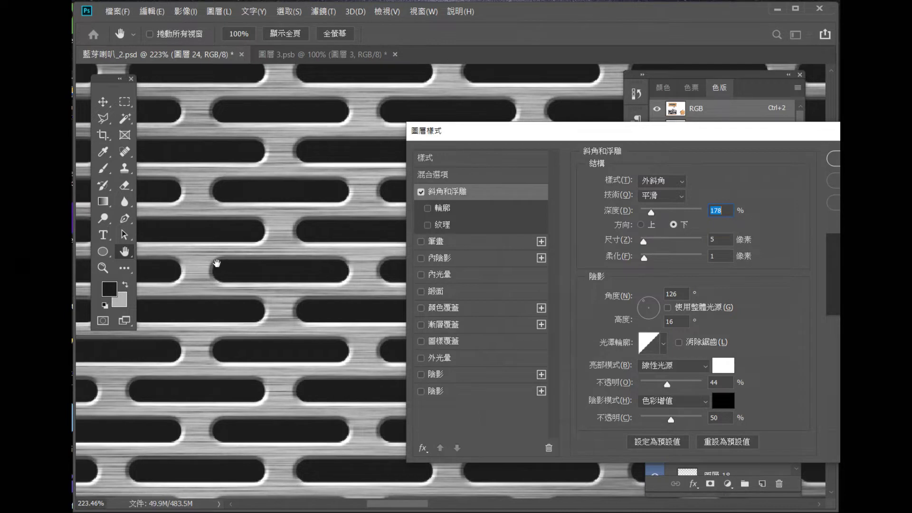
scroll(285, 294, down, 3)
scroll(273, 285, down, 2)
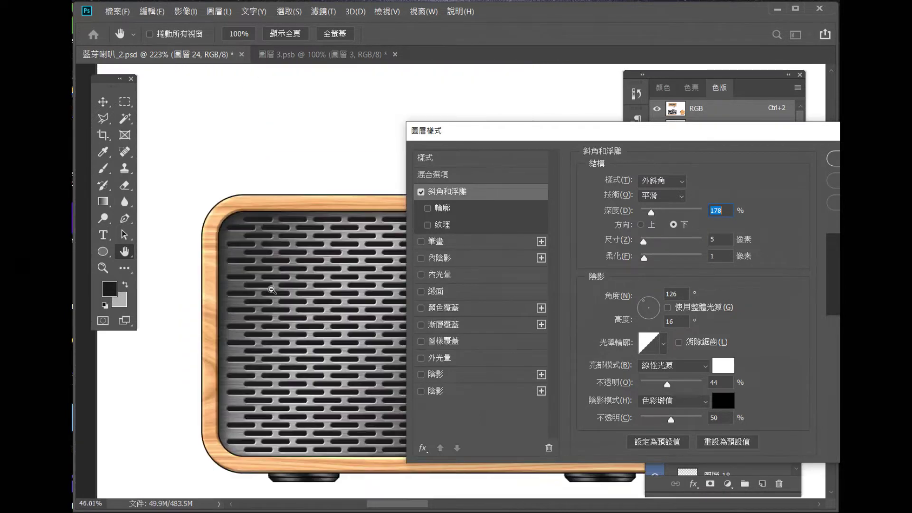
scroll(267, 281, down, 2)
key(Return)
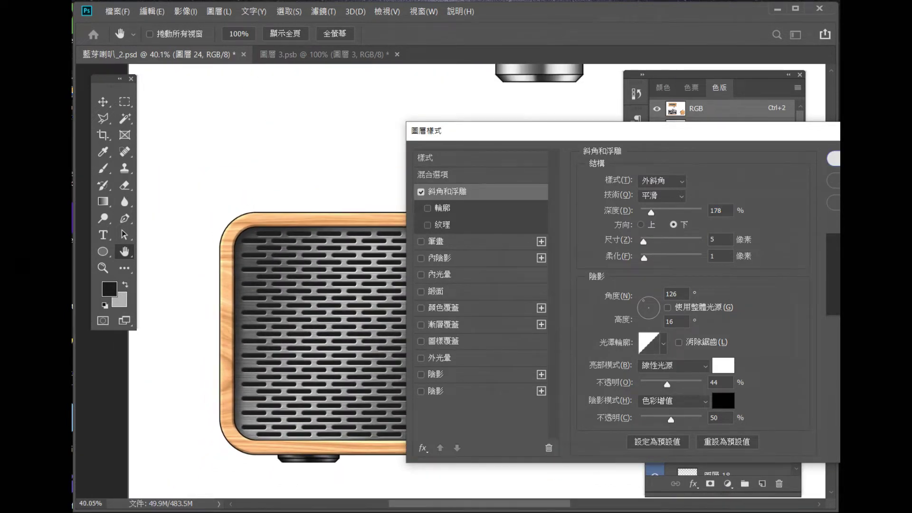
click(103, 267)
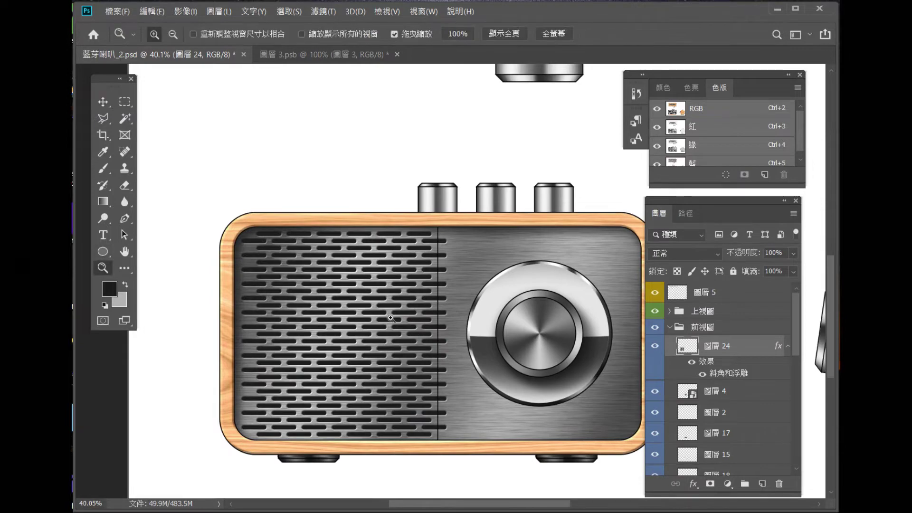
Step: Zoom in to inspect the beveled grille holes, then zoom back out
click(408, 327)
click(407, 328)
click(398, 346)
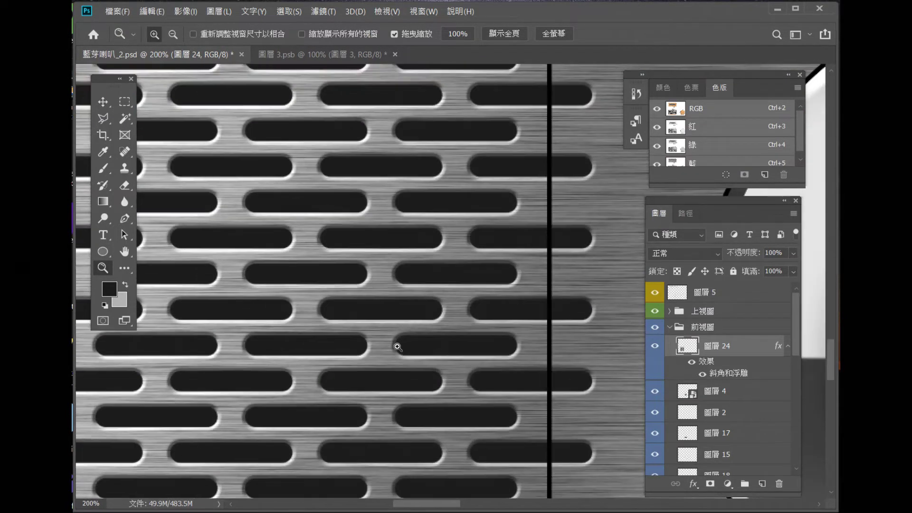
alt+click(438, 347)
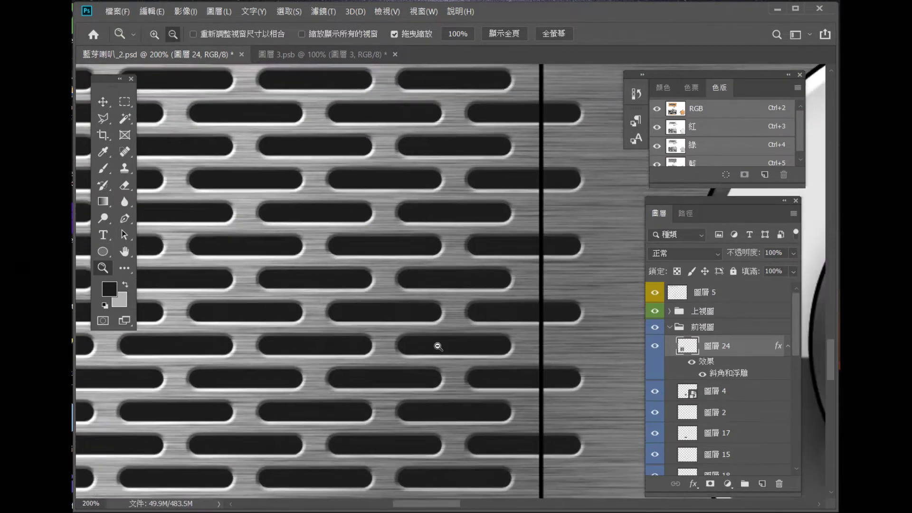
alt+click(437, 347)
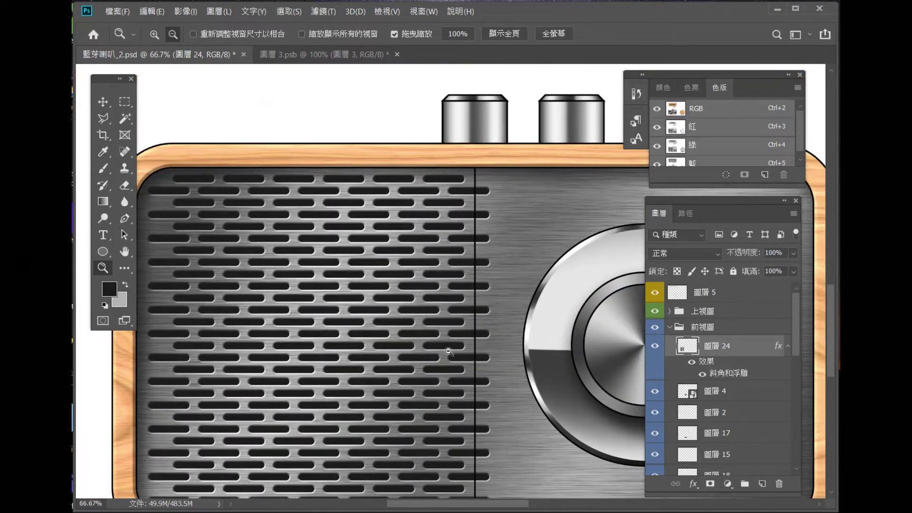
Step: Load the grille's transparency as a selection, contract it by 3 pixels, then deselect
click(289, 11)
click(313, 263)
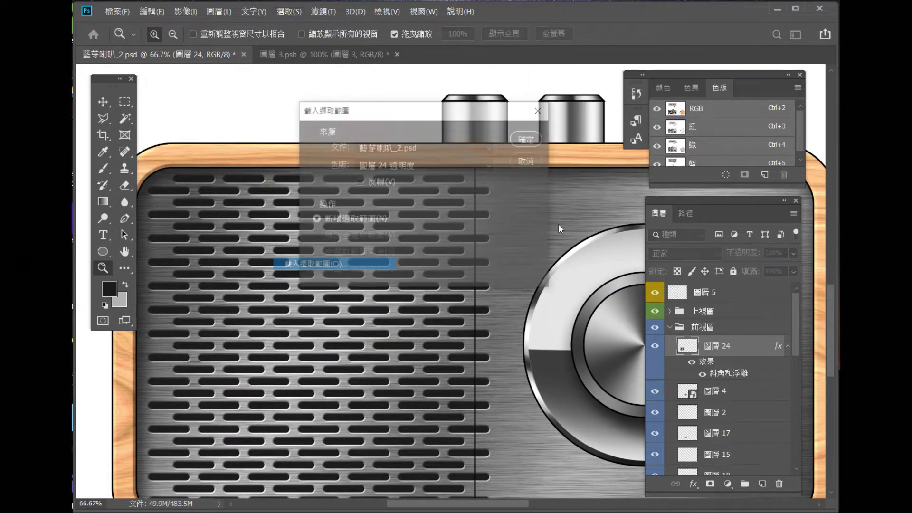
click(526, 139)
click(289, 11)
mouse_move(299, 182)
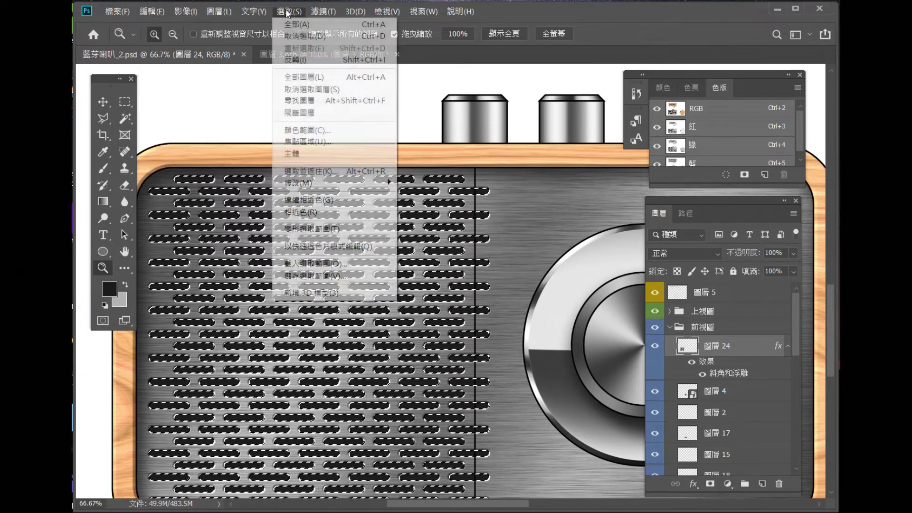
click(452, 218)
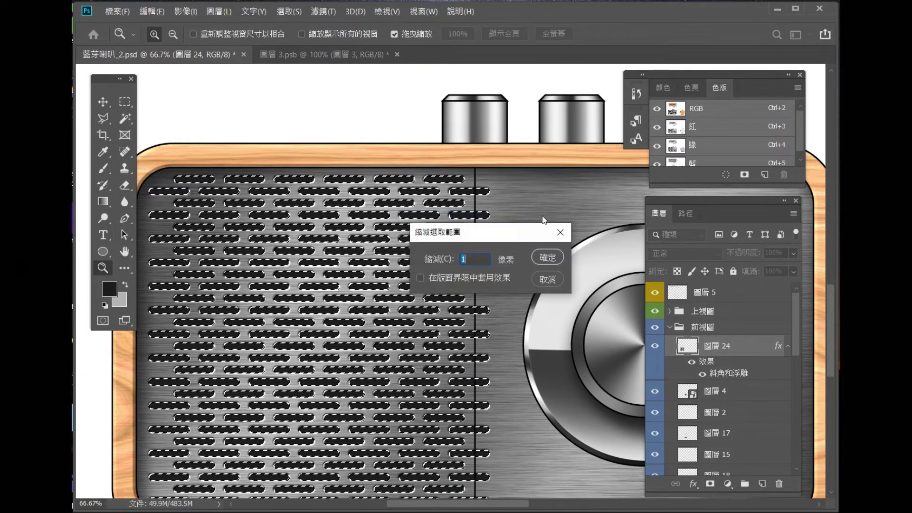
click(548, 257)
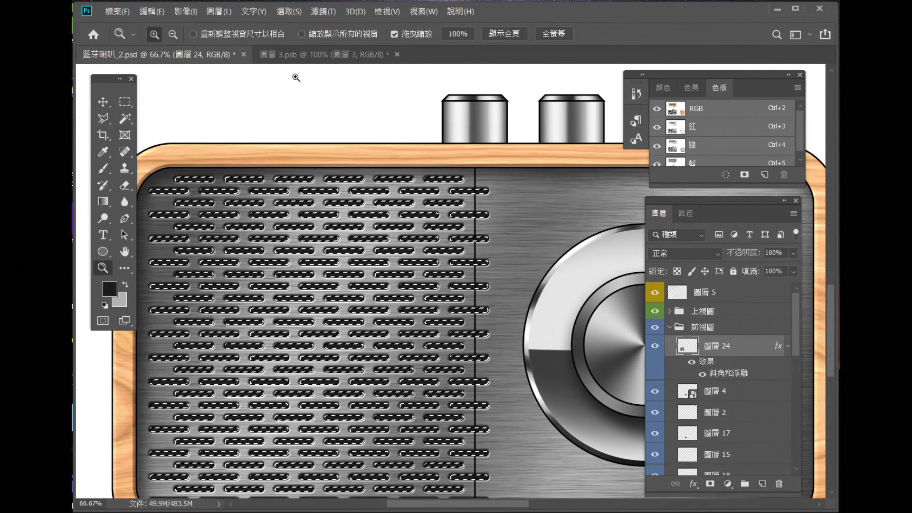
click(288, 11)
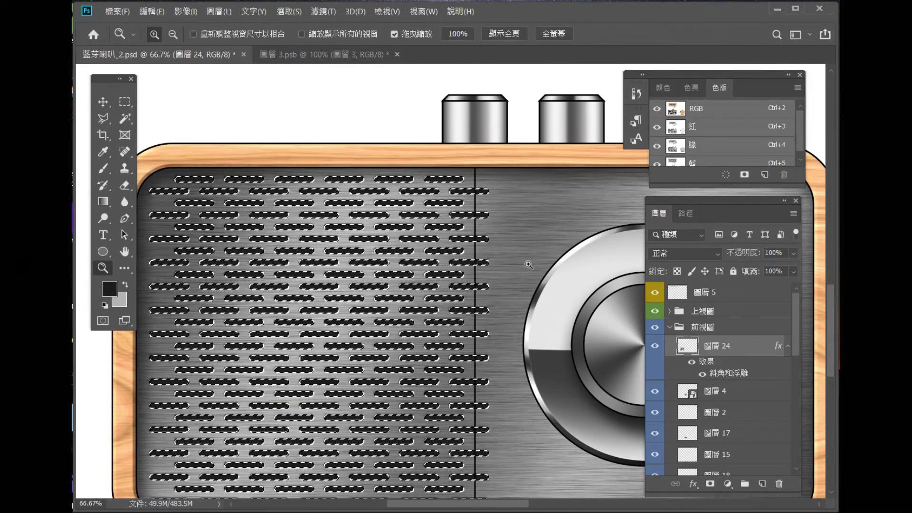
click(124, 101)
click(266, 218)
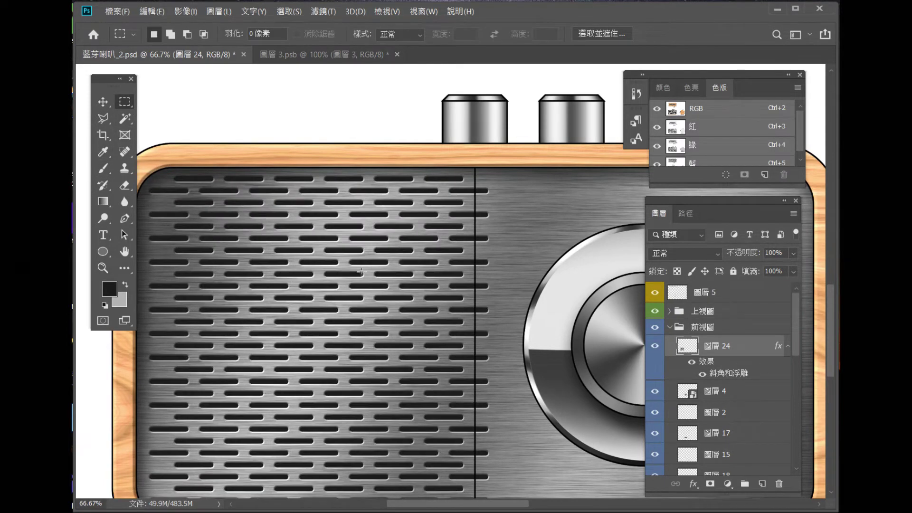
Step: Zoom out and center the radio's front face in view
click(102, 268)
scroll(478, 322, down, 3)
scroll(478, 323, down, 3)
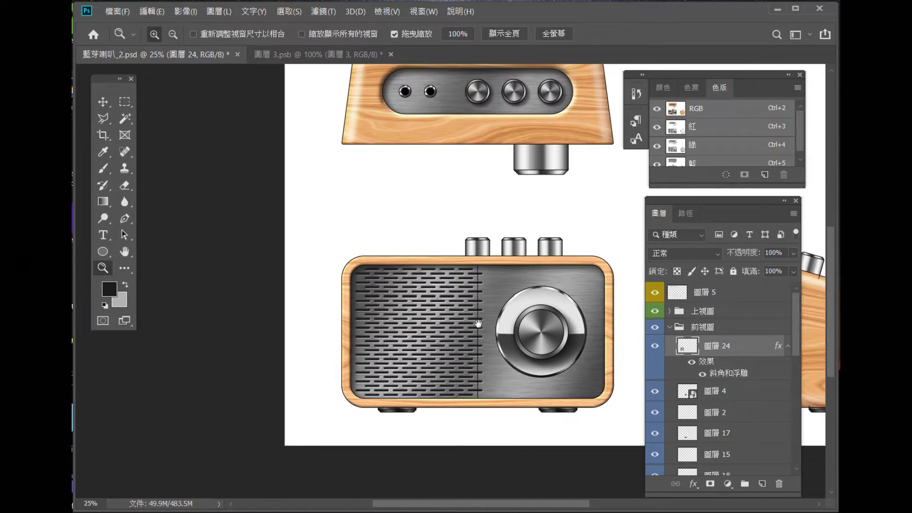
drag(478, 323, 377, 325)
scroll(359, 362, up, 1)
scroll(359, 361, up, 1)
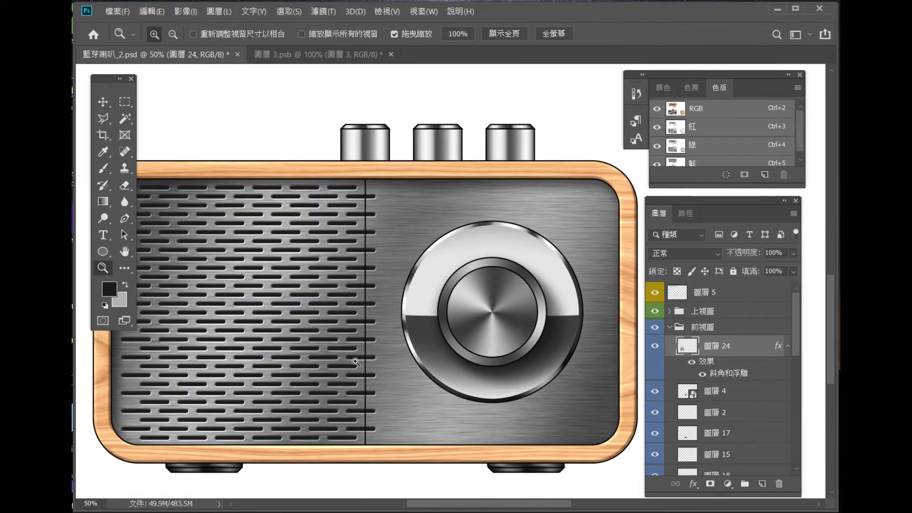
drag(359, 362, 403, 341)
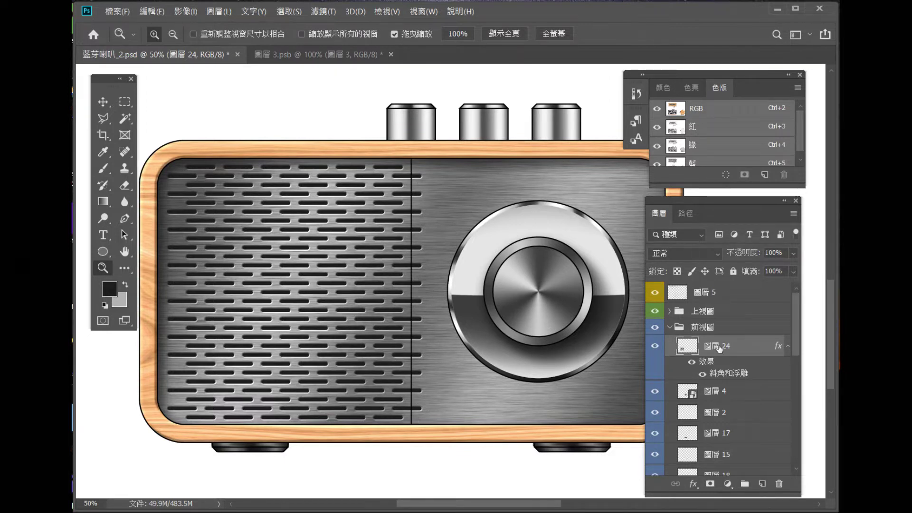
Step: Create empty layer 圖層 25 and merge the beveled 圖層 24 into it with Ctrl+E
click(793, 213)
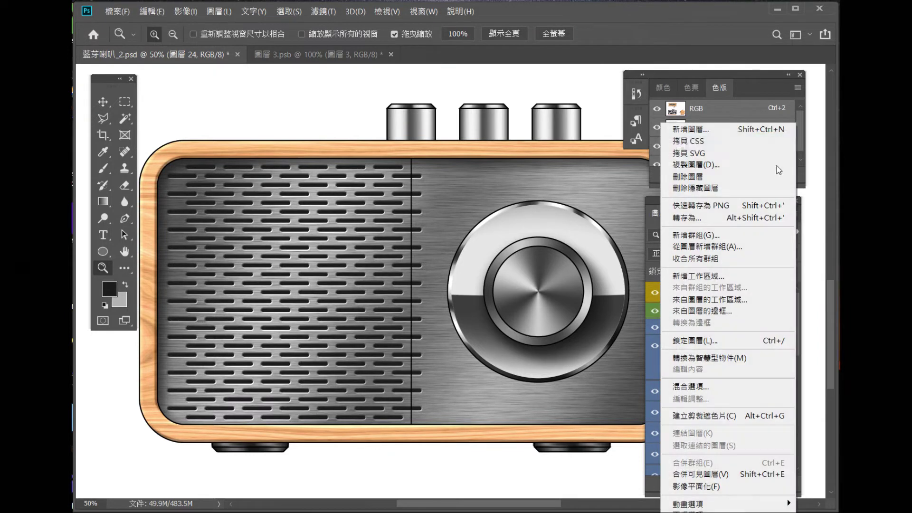
click(688, 124)
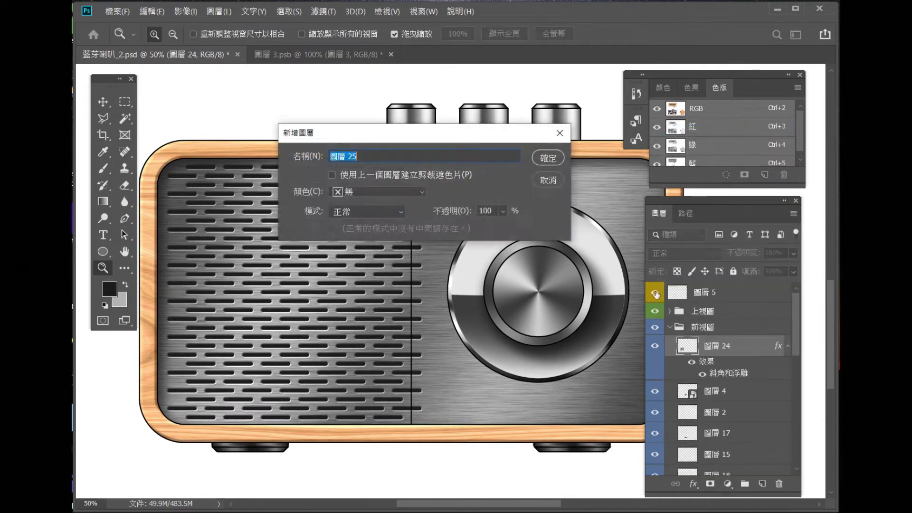
click(550, 160)
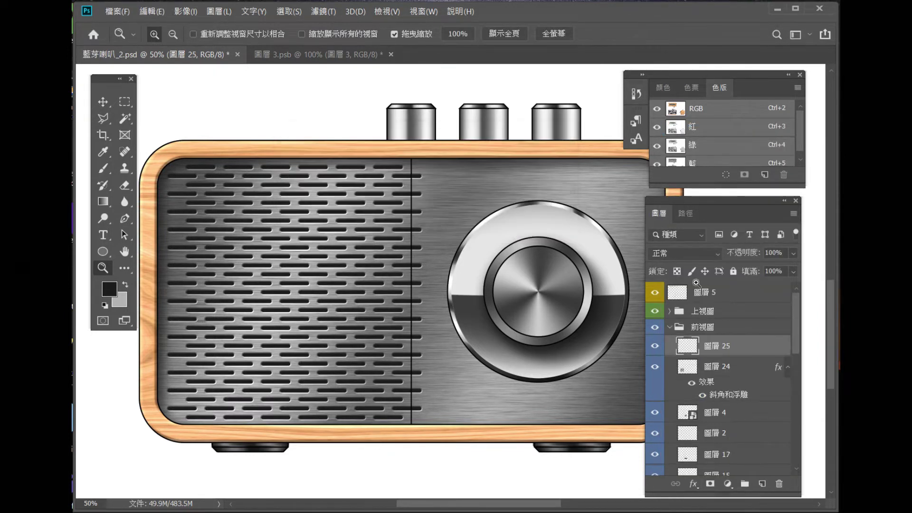
shift+click(727, 368)
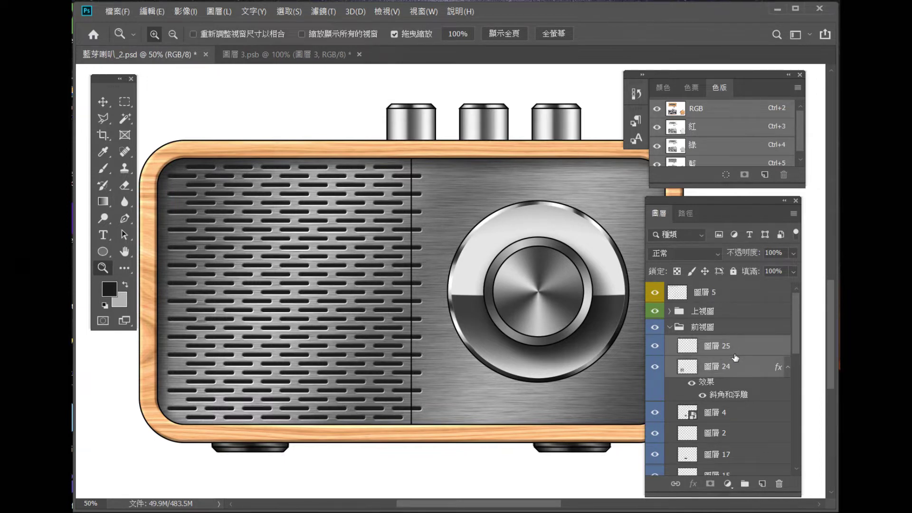
key(ctrl+e)
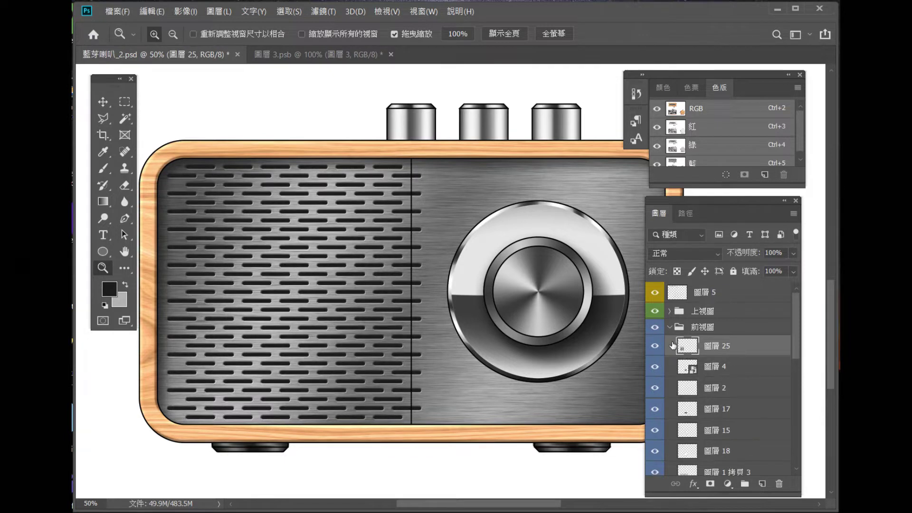
click(655, 346)
Step: Delete a thin strip from the grille's right edge and hide divider layer 圖層 5
key(m)
drag(458, 417, 411, 120)
key(Delete)
key(ctrl+d)
click(752, 301)
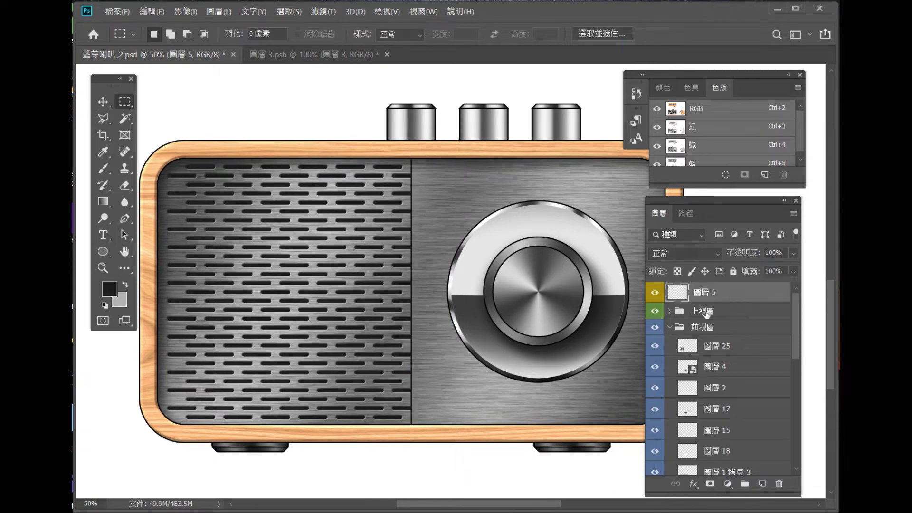
click(655, 295)
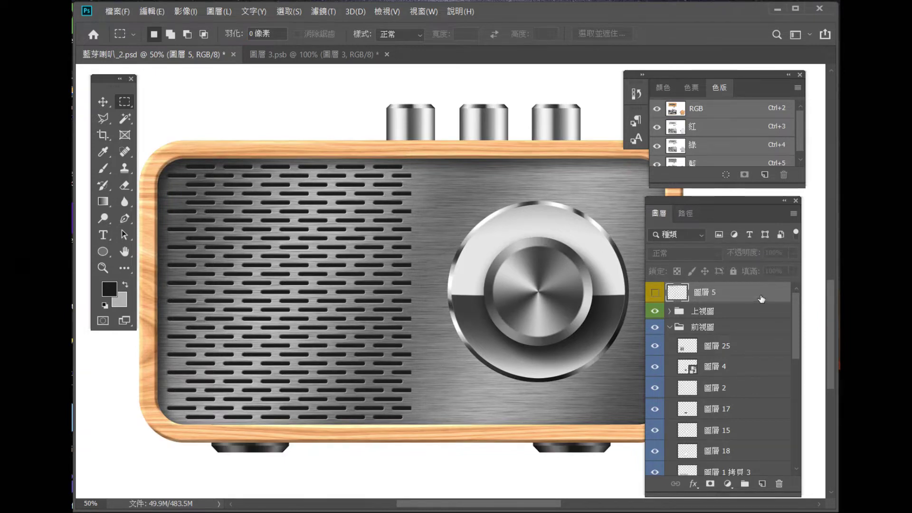
Step: Add new layer 圖層 26 and marquee-select the radio's right half
click(793, 214)
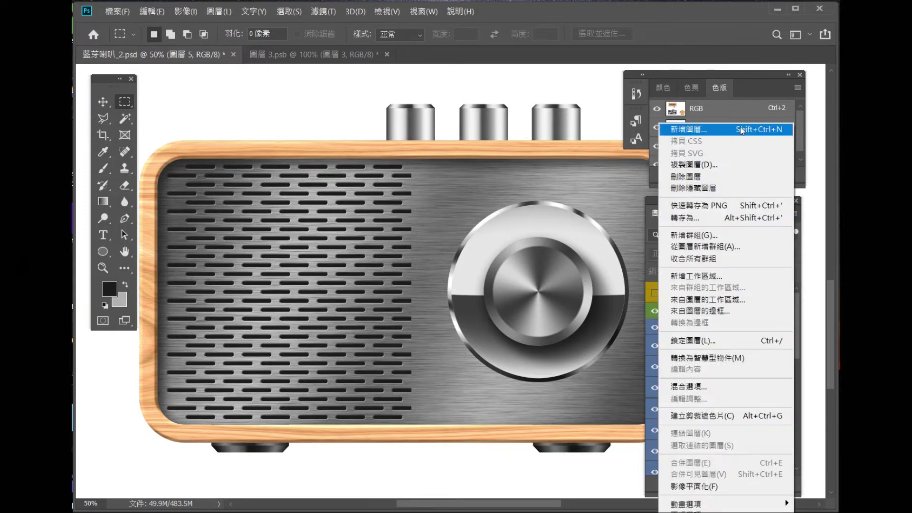
click(735, 130)
click(548, 158)
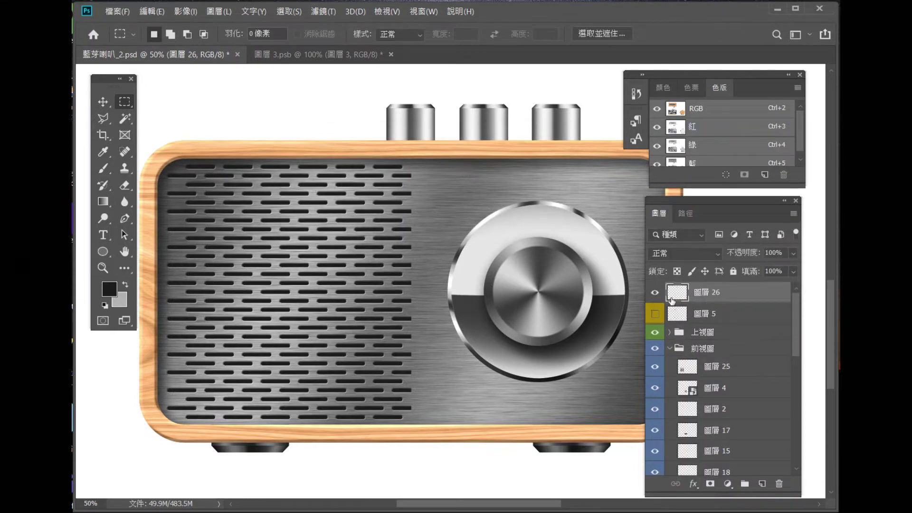
drag(484, 226, 410, 227)
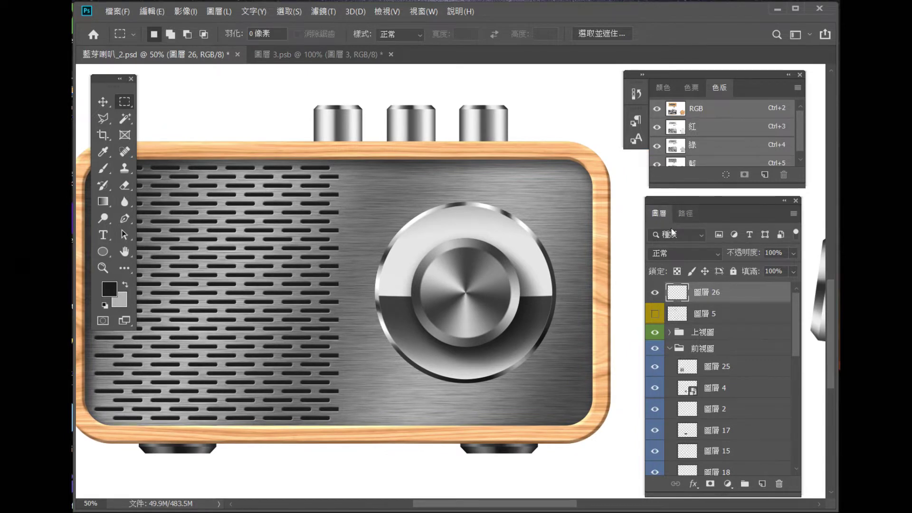
click(653, 314)
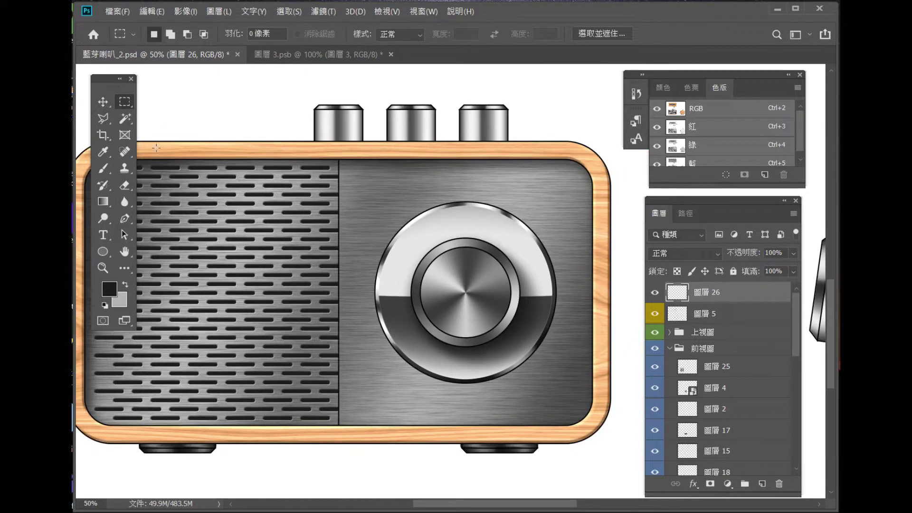
mouse_move(618, 468)
mouse_down()
mouse_move(381, 128)
mouse_move(338, 108)
mouse_up()
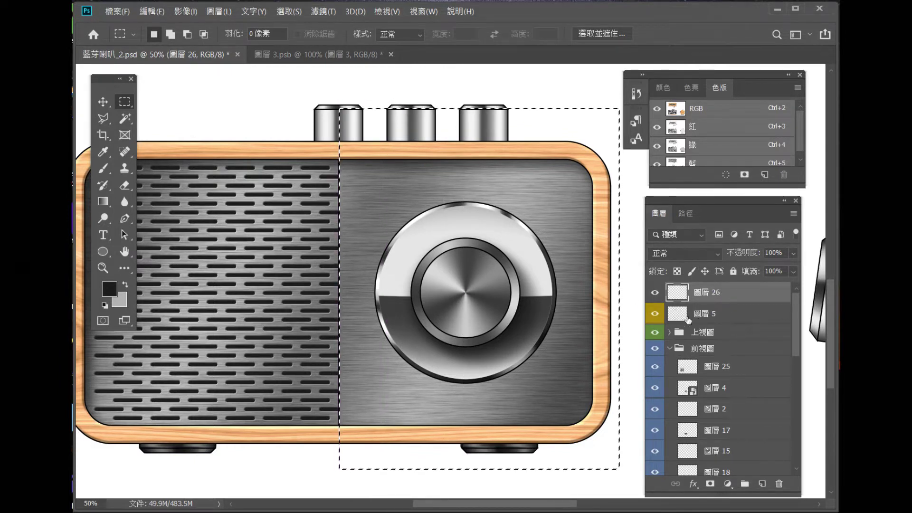
click(655, 313)
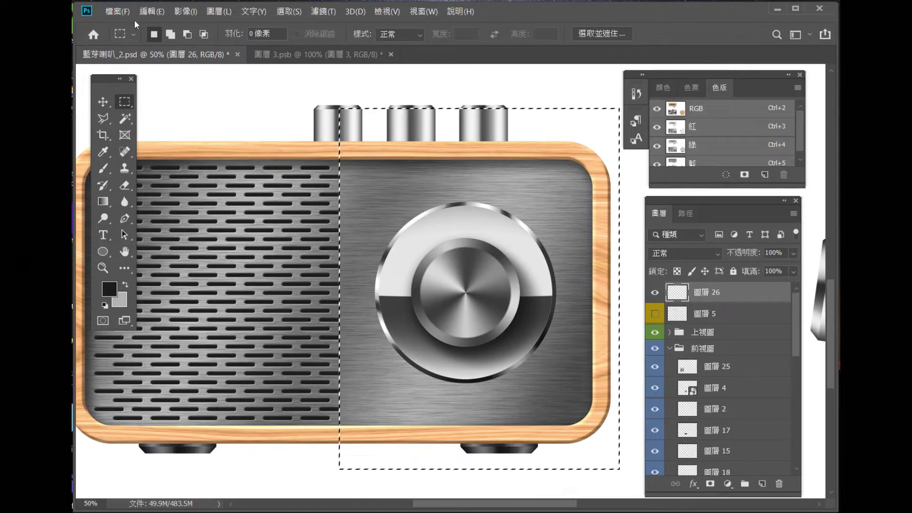
Step: Apply a 3 px stroke around the right-half selection on 圖層 26
click(152, 11)
click(201, 215)
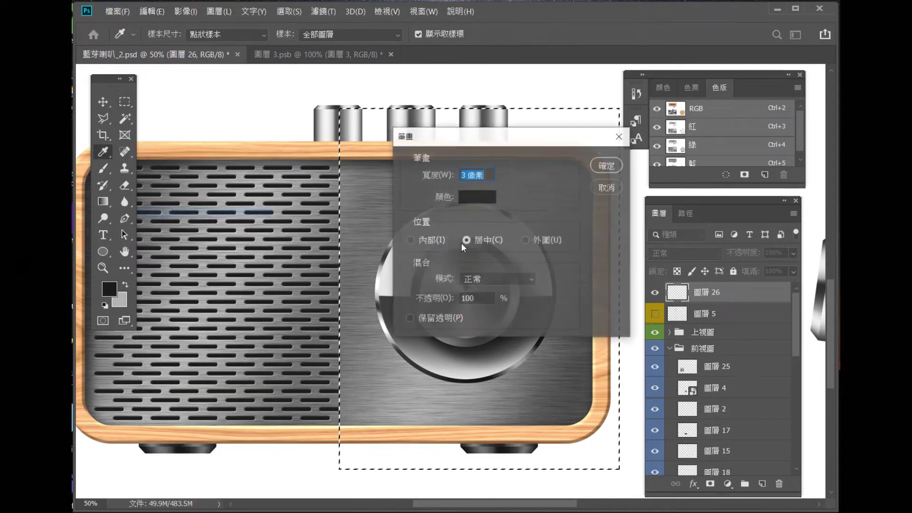
click(610, 168)
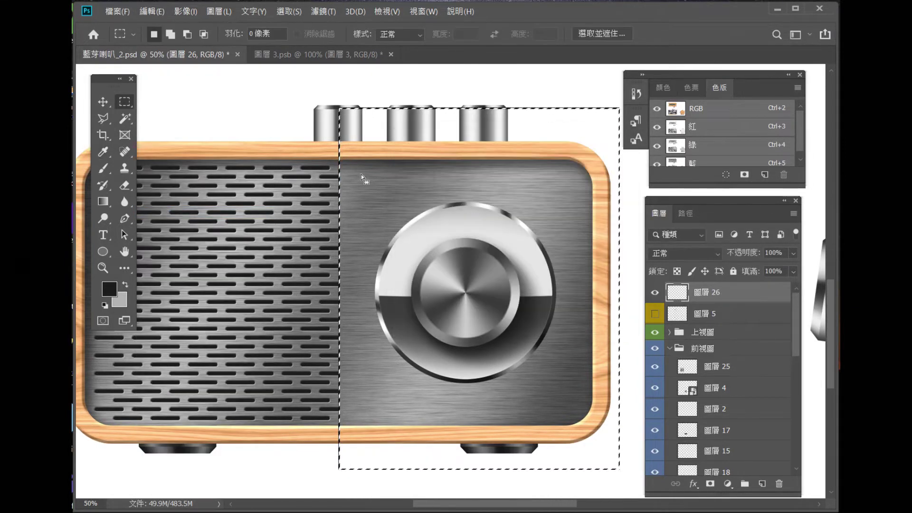
right_click(711, 298)
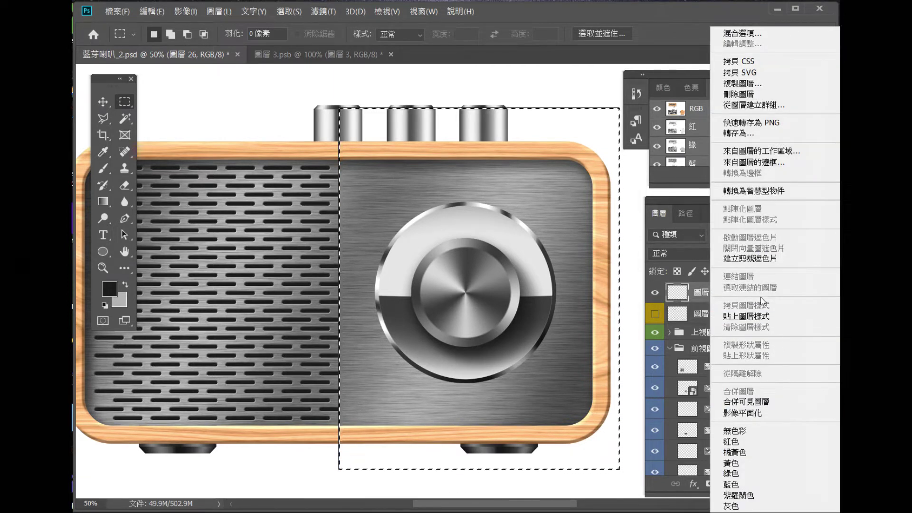
Step: Add Bevel and Emboss to 圖層 26, deselect, and zoom in on the divider
click(691, 485)
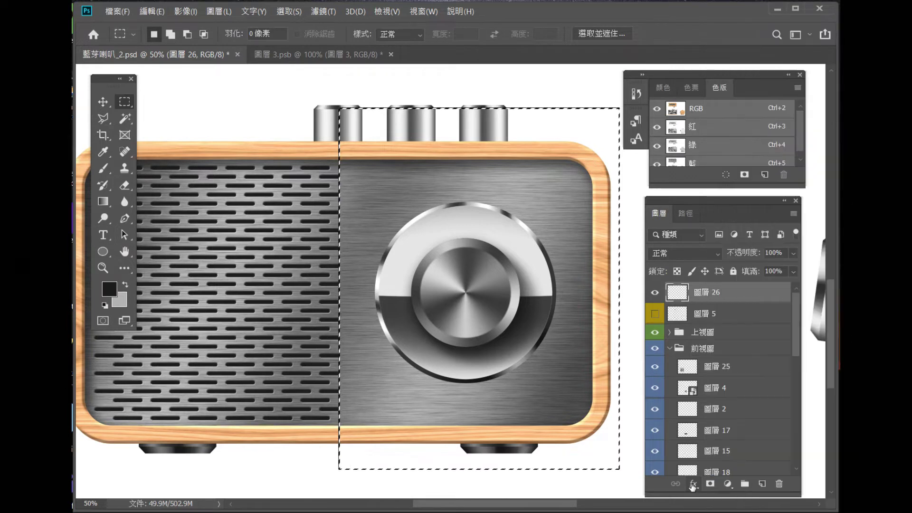
click(692, 485)
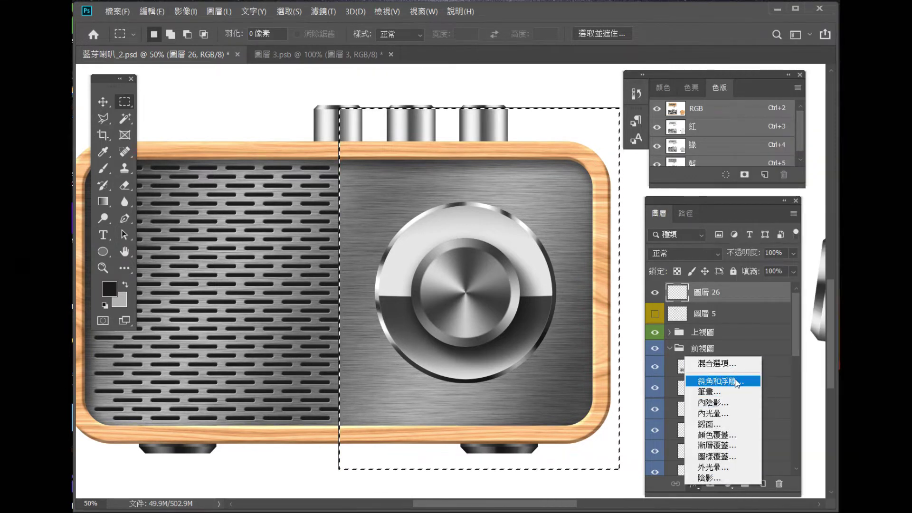
click(735, 381)
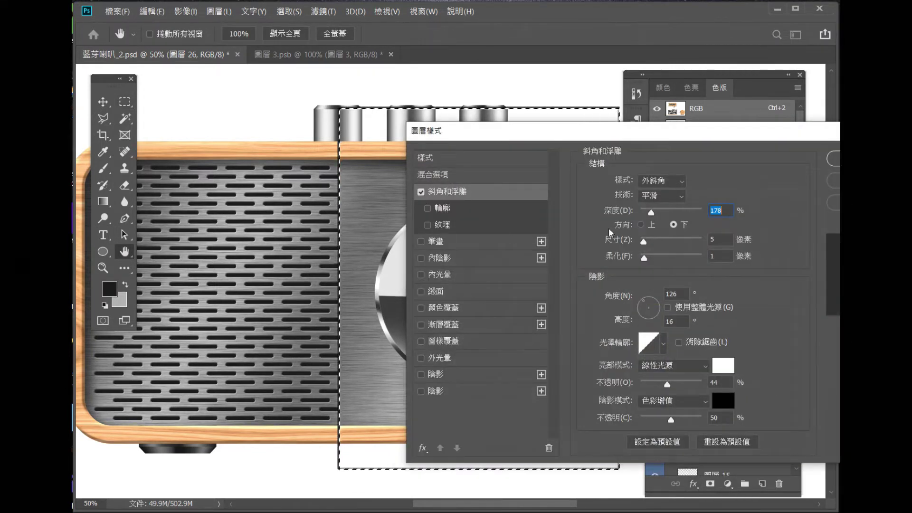
key(Return)
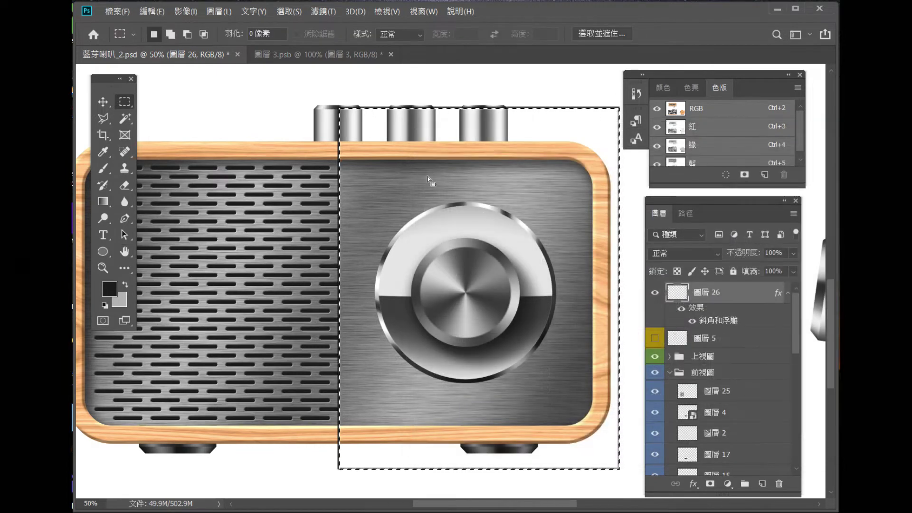
key(ctrl+d)
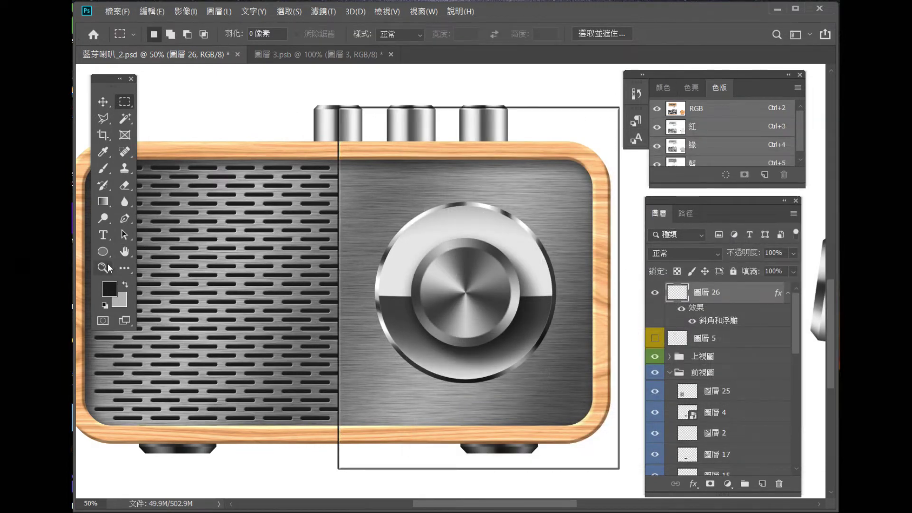
key(z)
click(339, 394)
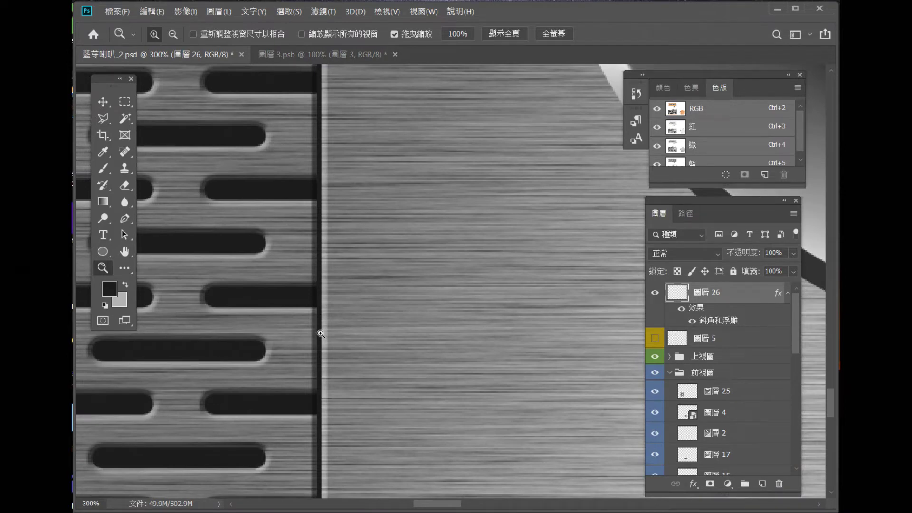
Step: Zoom out to the knob and grille, then zoom in on the dark divider line
alt+click(351, 315)
alt+click(374, 270)
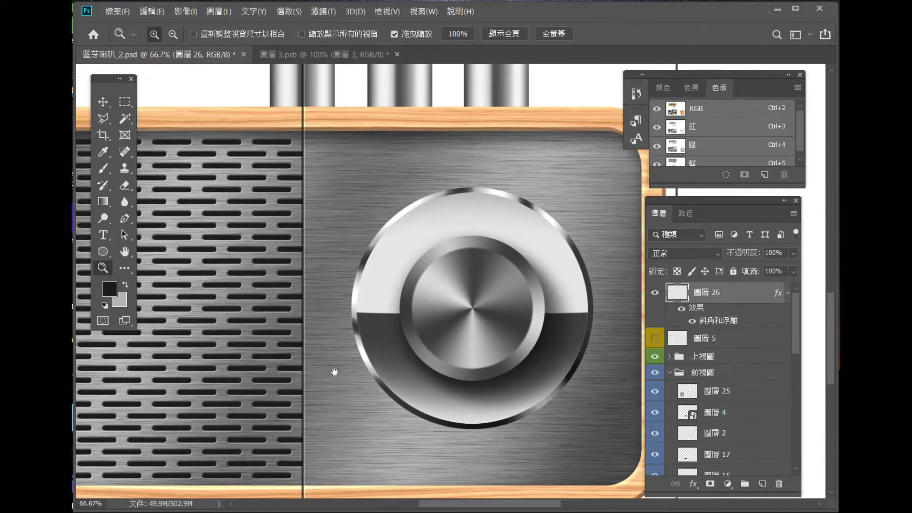
click(307, 287)
click(307, 288)
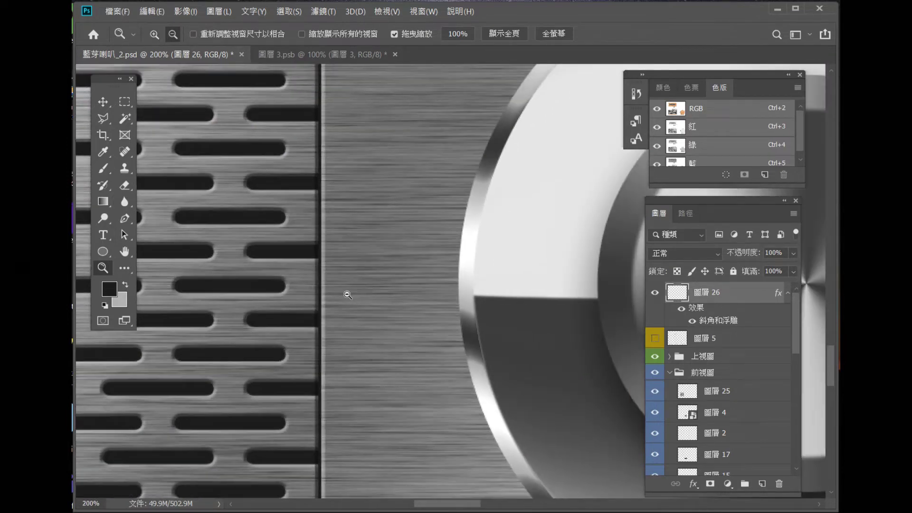
alt+click(347, 294)
alt+click(348, 294)
Step: Zoom in step by step near the divider and reopen 圖層 26's Bevel and Emboss settings
alt+click(348, 295)
click(349, 342)
click(346, 356)
click(343, 371)
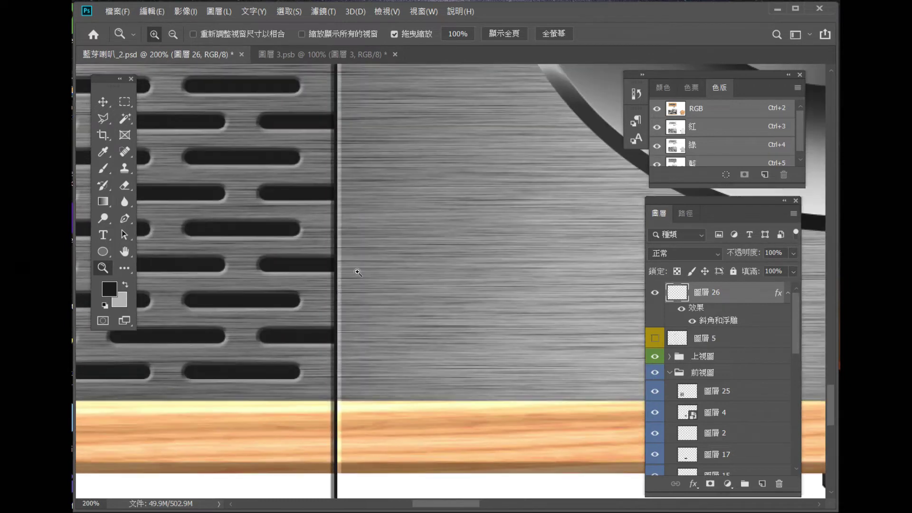
double_click(723, 315)
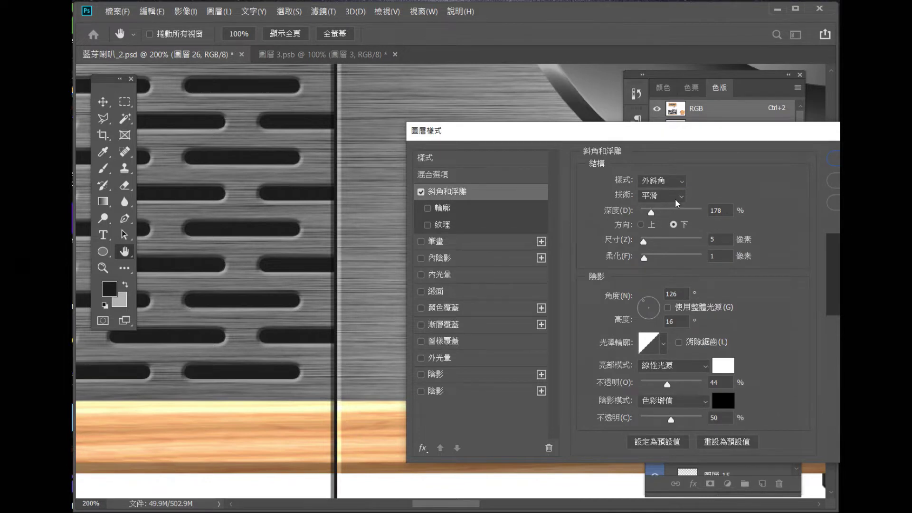
Step: Keep the Smooth technique and adjust the bevel's Size and Soften sliders, settling softness at 2
click(645, 258)
drag(646, 261, 648, 263)
drag(648, 262, 645, 260)
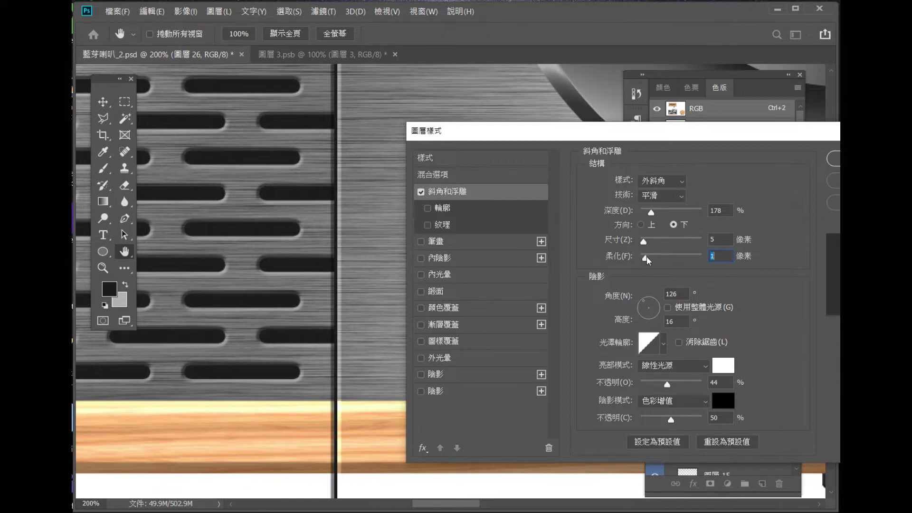
click(672, 199)
click(672, 199)
drag(647, 242, 645, 242)
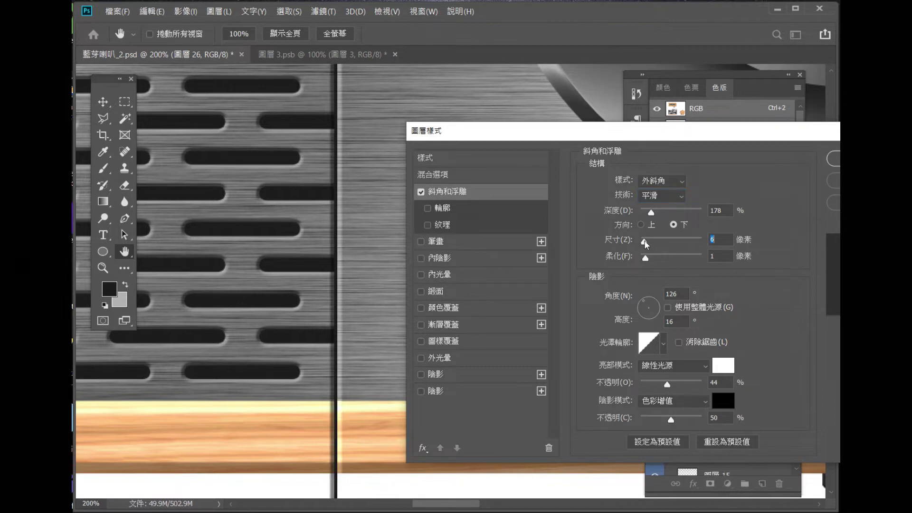
drag(645, 259, 654, 261)
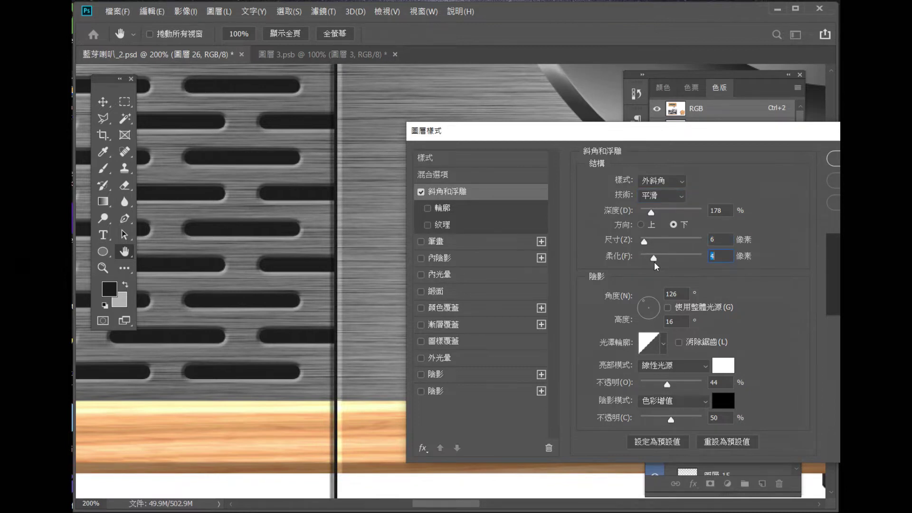
drag(655, 261, 642, 243)
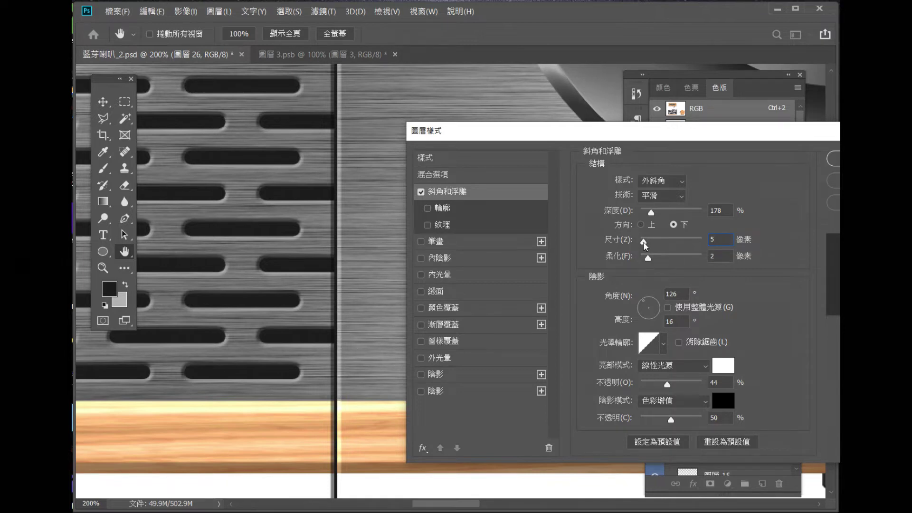
Step: Set the bevel size to 4 and apply the outer bevel to the ring
double_click(715, 239)
text(4)
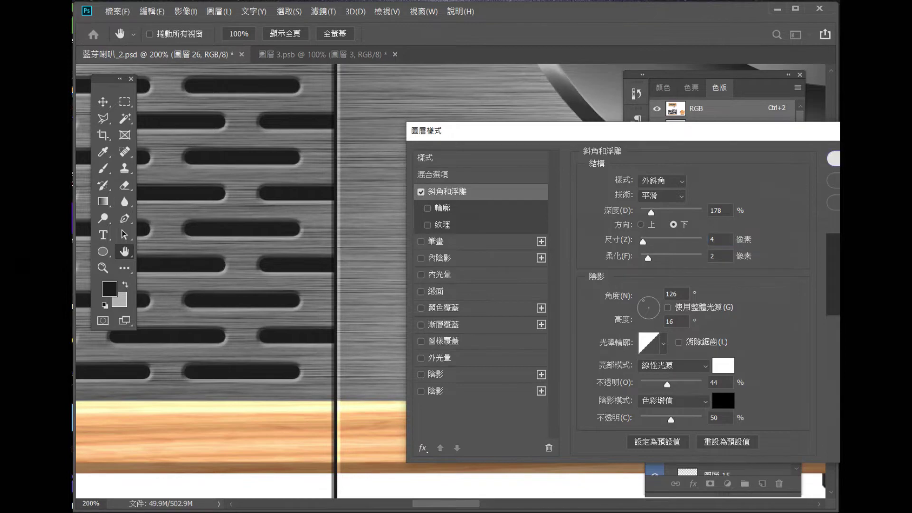
key(Return)
key(z)
alt+click(444, 315)
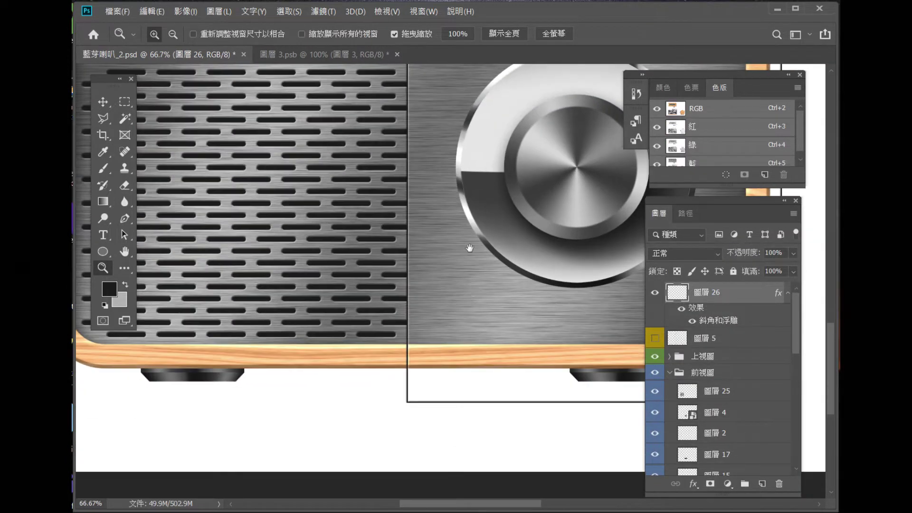
Step: Erase the stray rectangle outline's top, right and bottom edges using marquee selections
alt+click(469, 291)
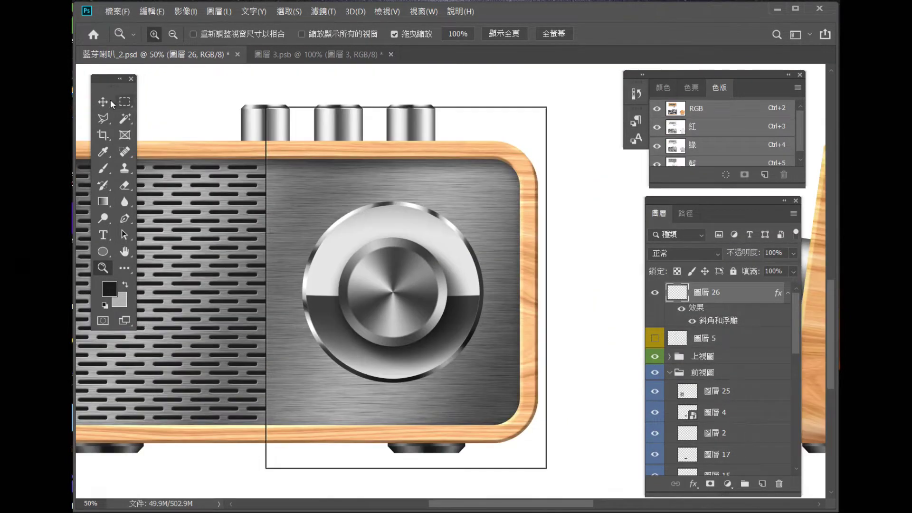
click(125, 101)
drag(219, 81, 597, 160)
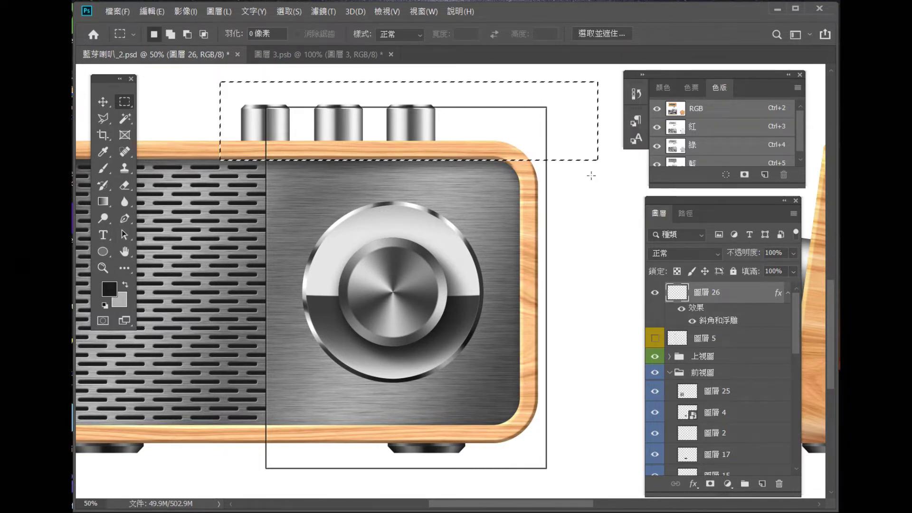
key(Delete)
key(ctrl+d)
mouse_move(533, 157)
mouse_down()
mouse_move(577, 482)
mouse_move(224, 442)
mouse_move(187, 424)
mouse_up()
key(Delete)
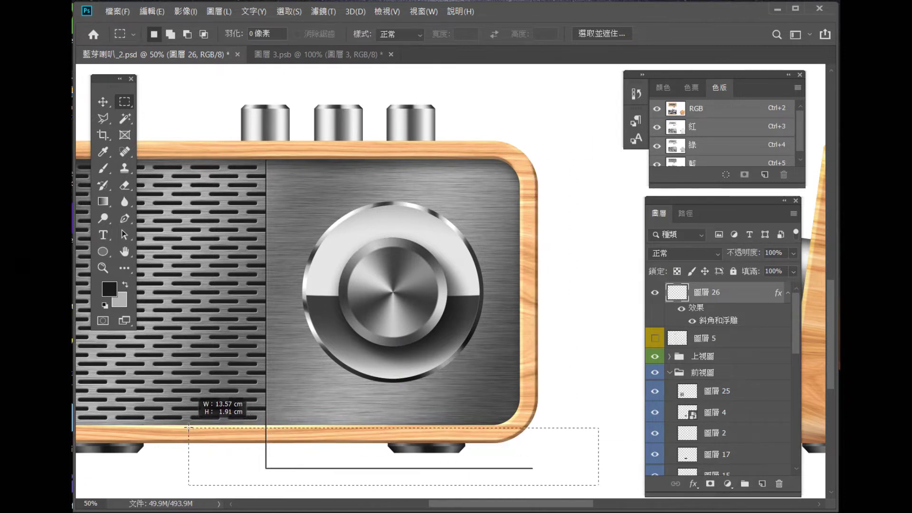
key(Delete)
key(ctrl+d)
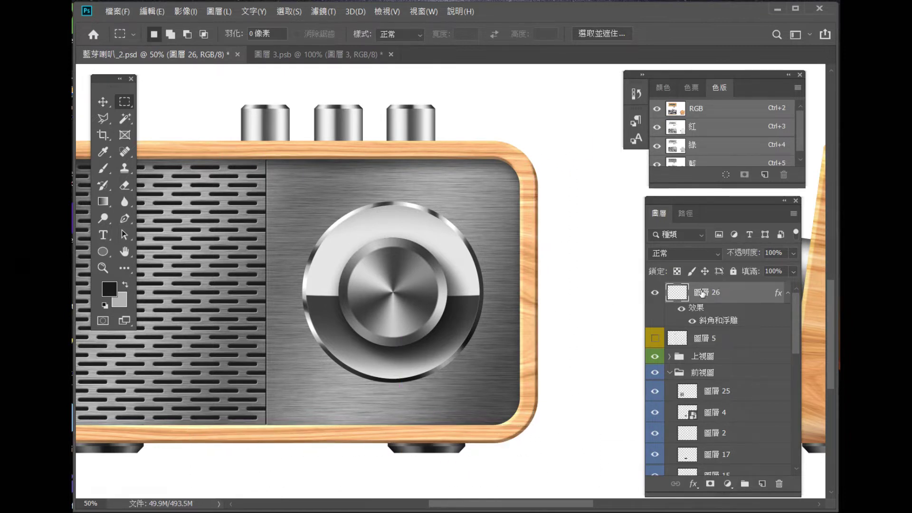
Step: Change 圖層 26's outer bevel to size 6 px with softness 3 and apply it
double_click(726, 319)
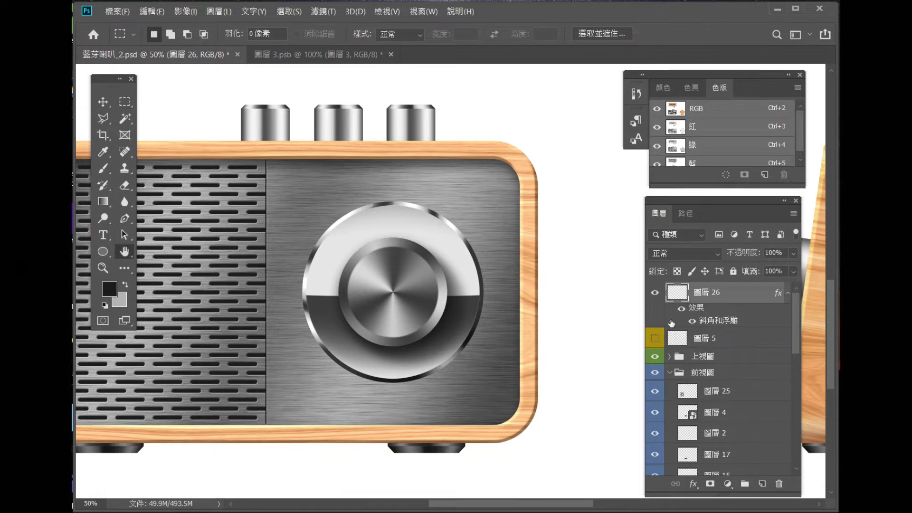
double_click(711, 237)
text(6)
key(Tab)
text(3)
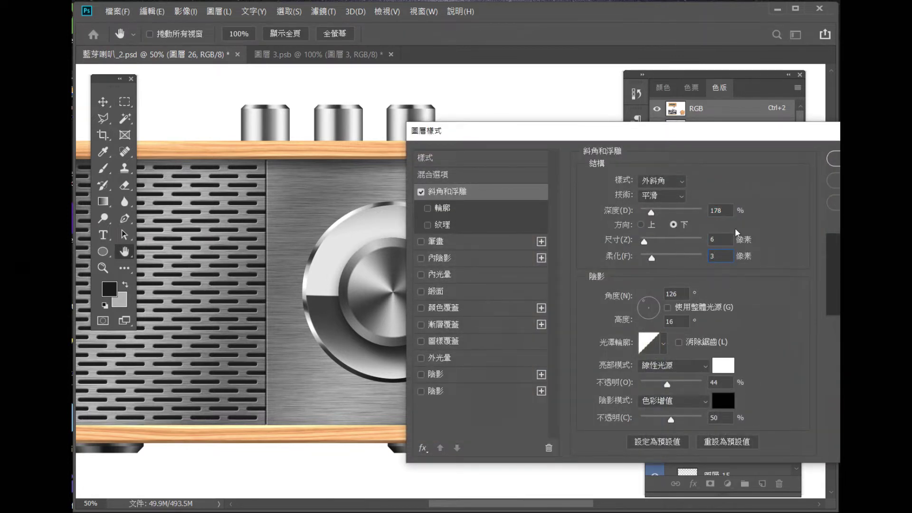
click(678, 196)
key(Return)
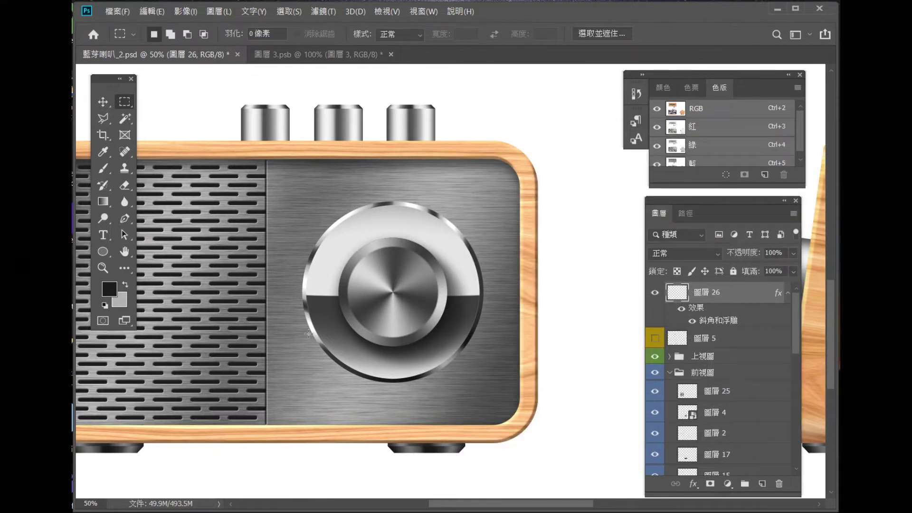
click(102, 267)
click(378, 271)
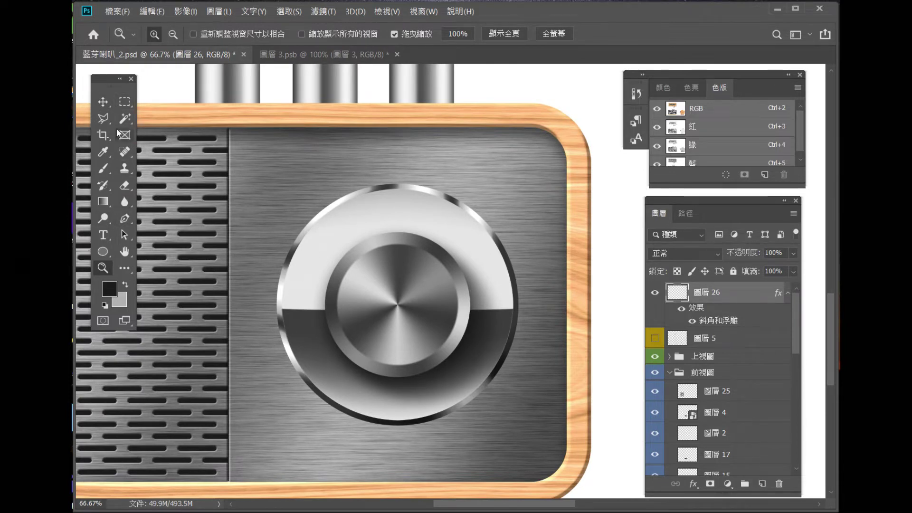
Step: Make knob-circle layer 圖層 18 active and load its outline as a selection
click(124, 234)
right_click(506, 260)
click(489, 285)
right_click(489, 284)
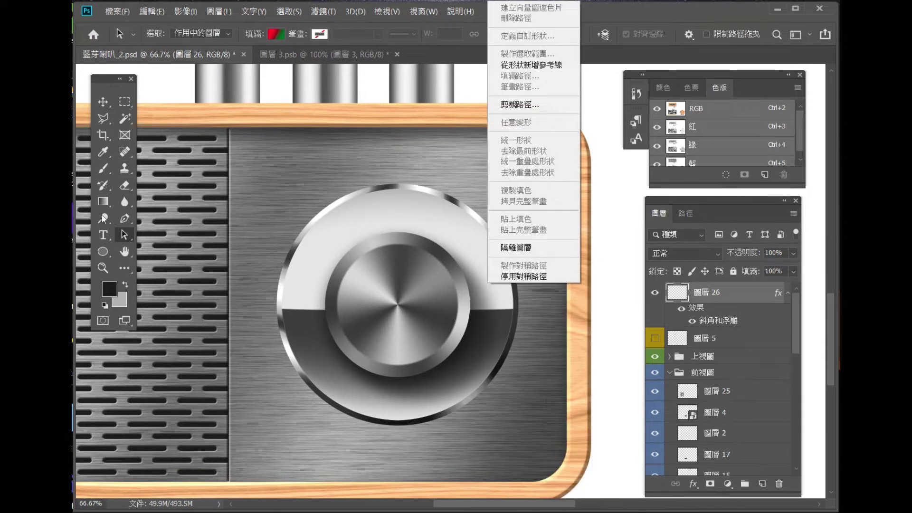
key(Escape)
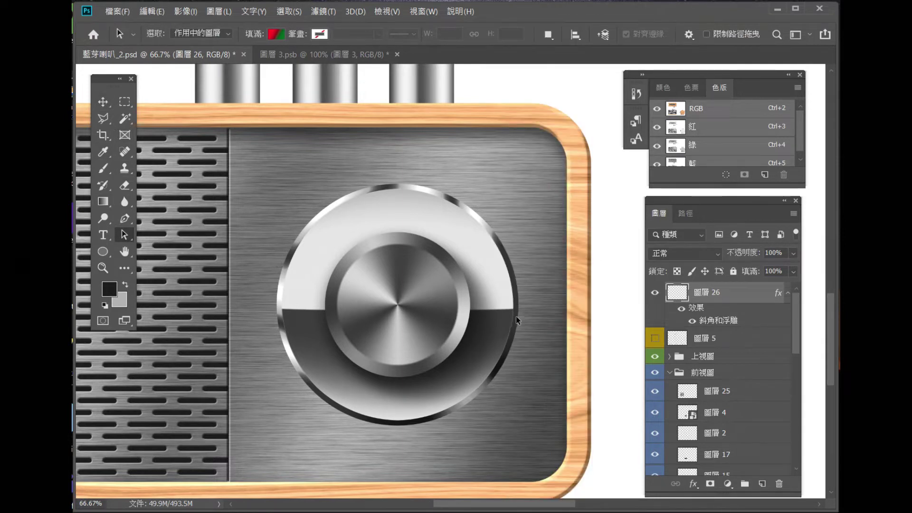
click(101, 101)
right_click(508, 350)
click(537, 369)
click(655, 468)
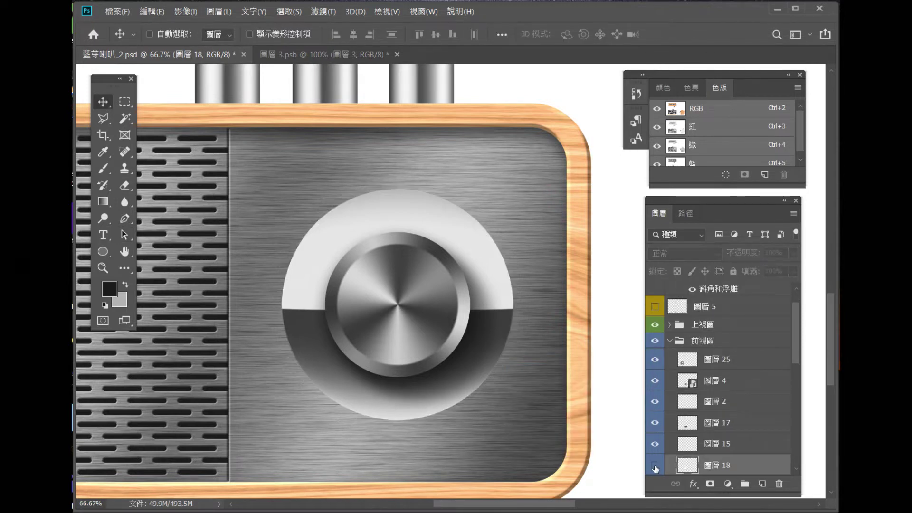
click(288, 11)
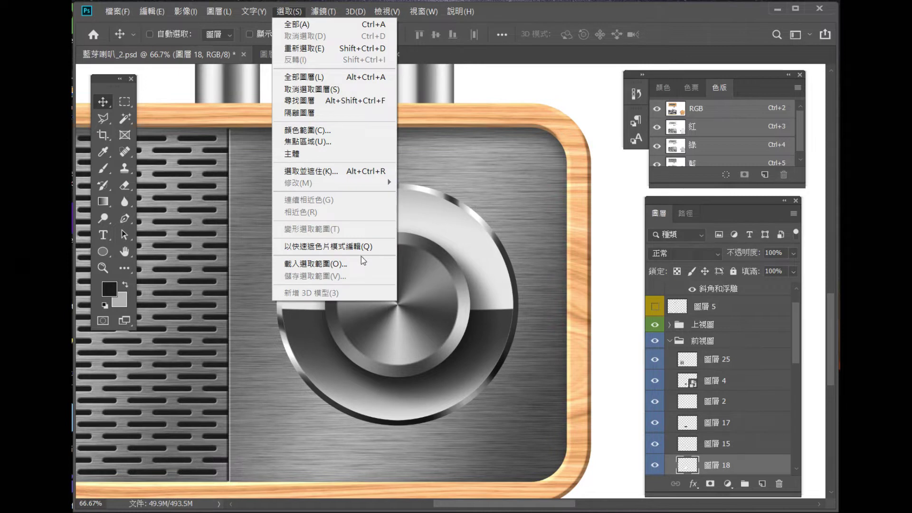
click(360, 261)
click(536, 138)
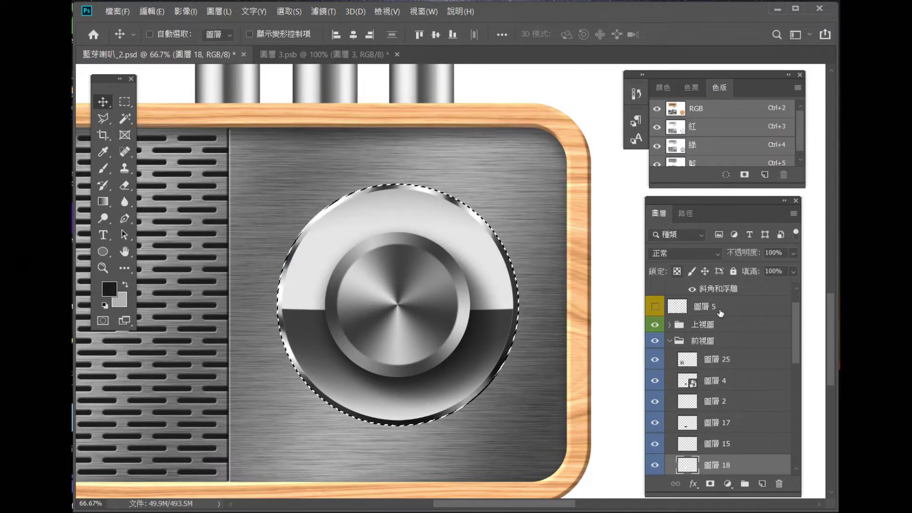
Step: Stroke the knob selection on ring layer 圖層 26, then deselect and zoom out
click(737, 307)
scroll(738, 299, up, 1)
click(737, 294)
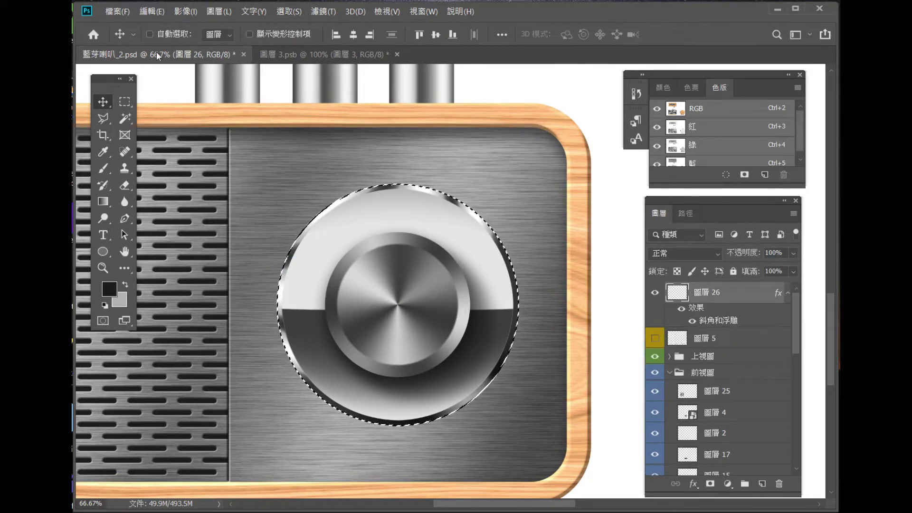
click(142, 13)
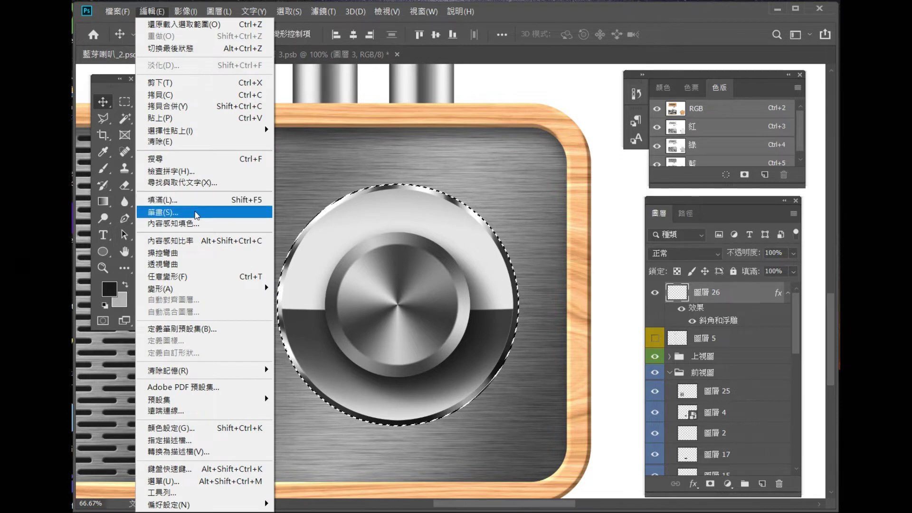
click(194, 214)
click(610, 166)
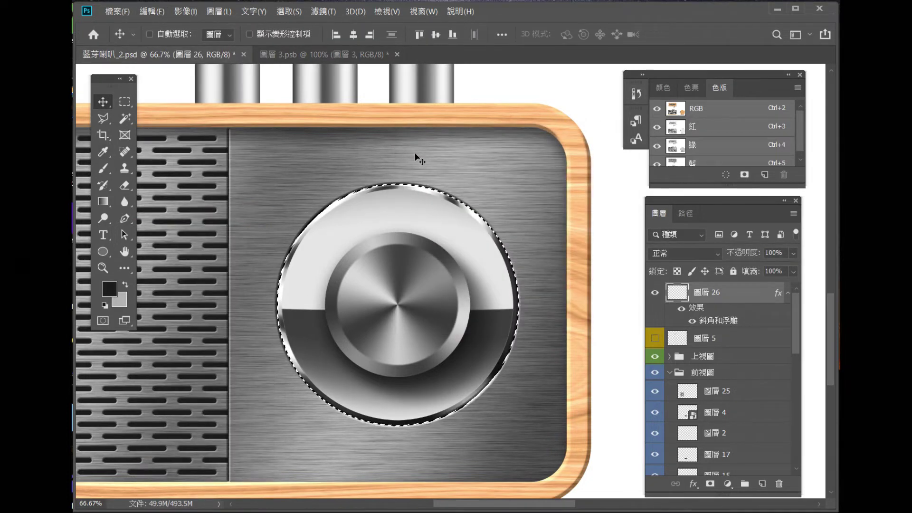
key(m)
key(ctrl+d)
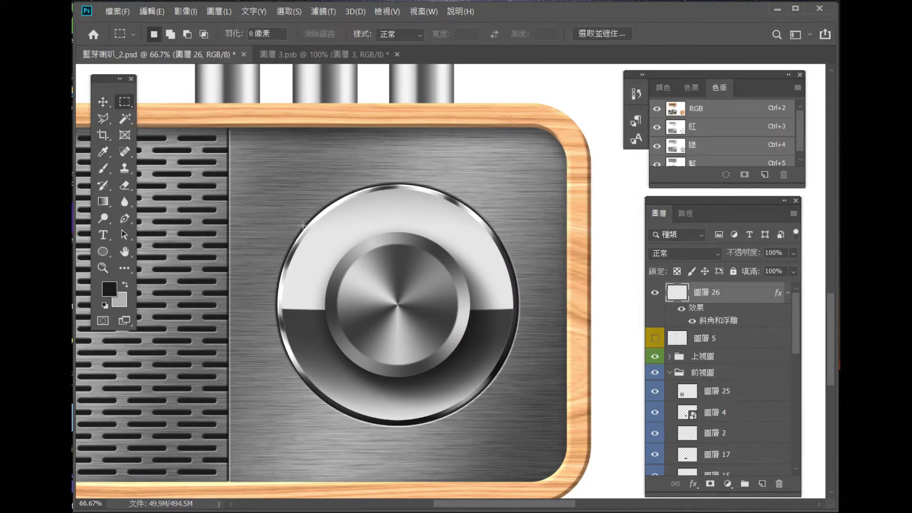
click(103, 268)
mouse_move(439, 321)
mouse_down()
mouse_move(390, 323)
mouse_move(410, 363)
mouse_up()
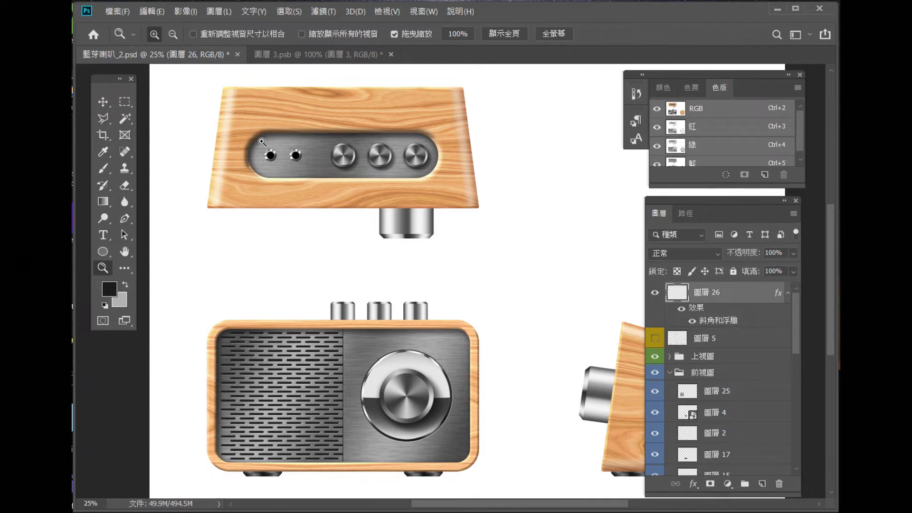
Step: Centre the top view and load top-panel layer 圖層 6's outline as a selection
click(262, 141)
click(261, 141)
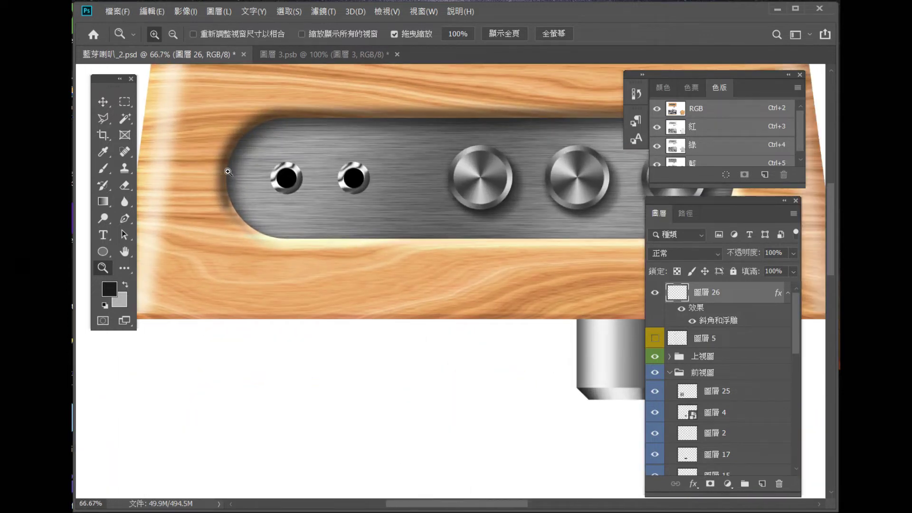
alt+click(310, 158)
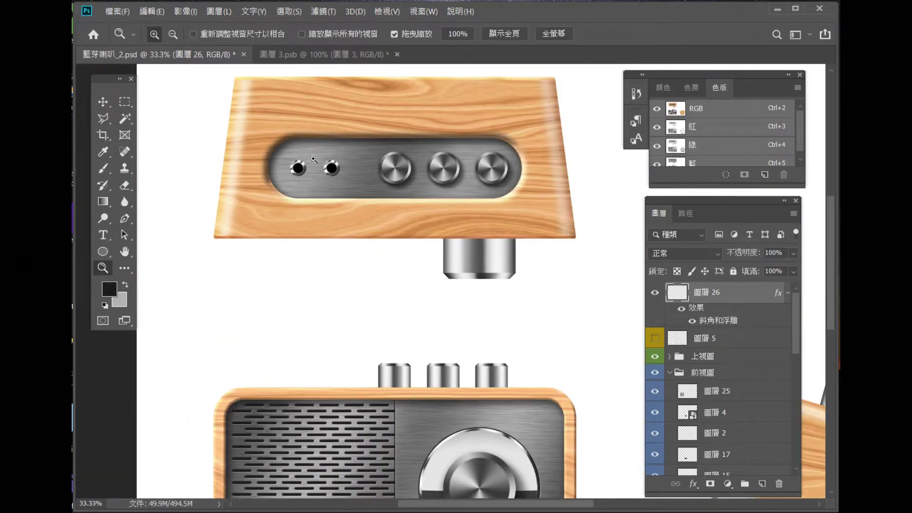
drag(414, 186, 361, 163)
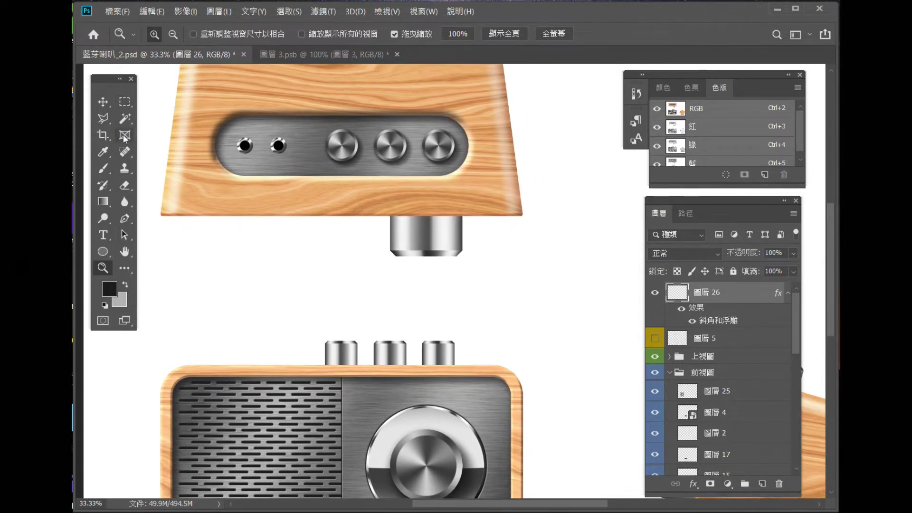
click(124, 235)
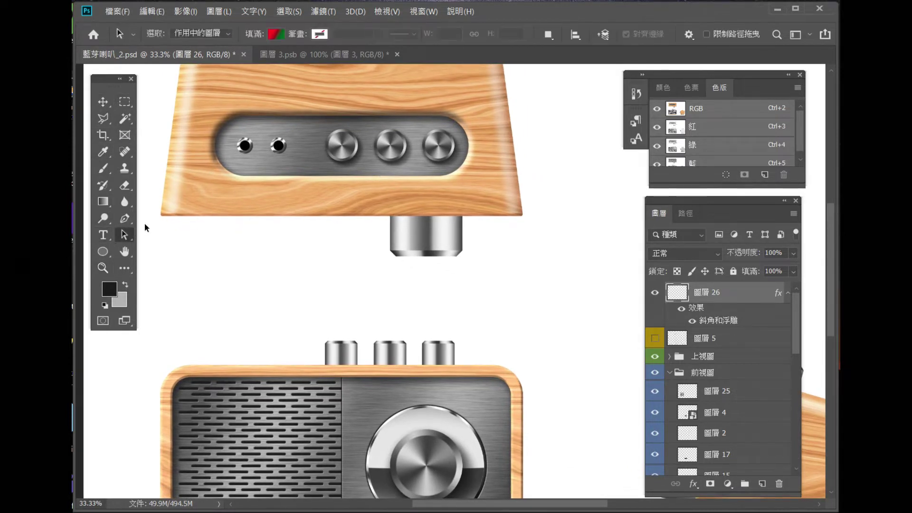
key(v)
right_click(305, 165)
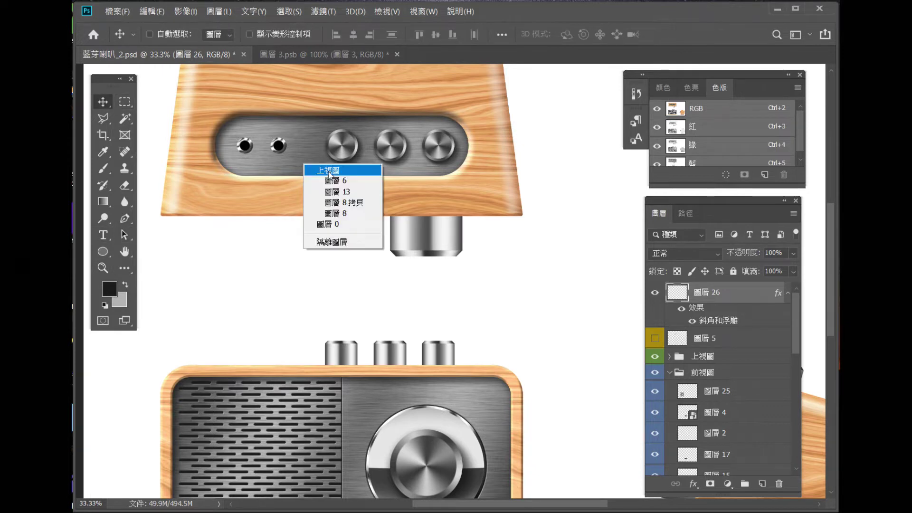
click(334, 180)
click(289, 11)
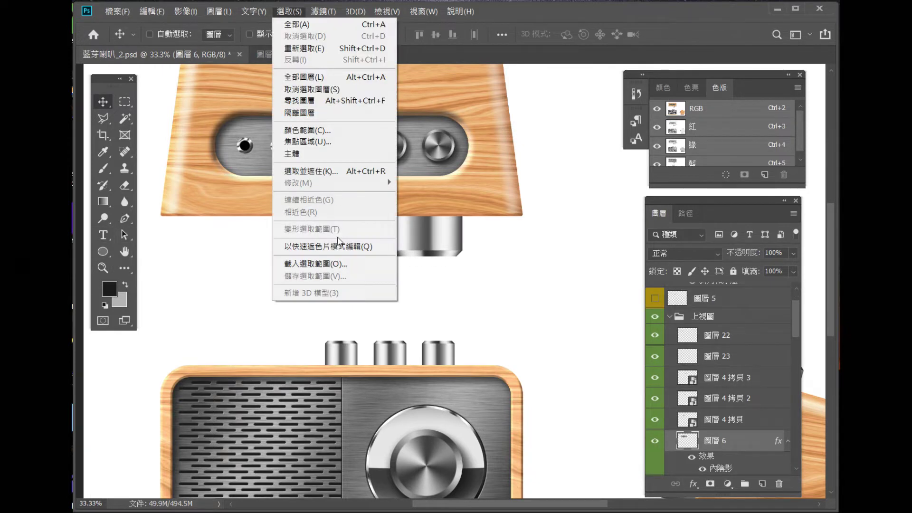
click(340, 265)
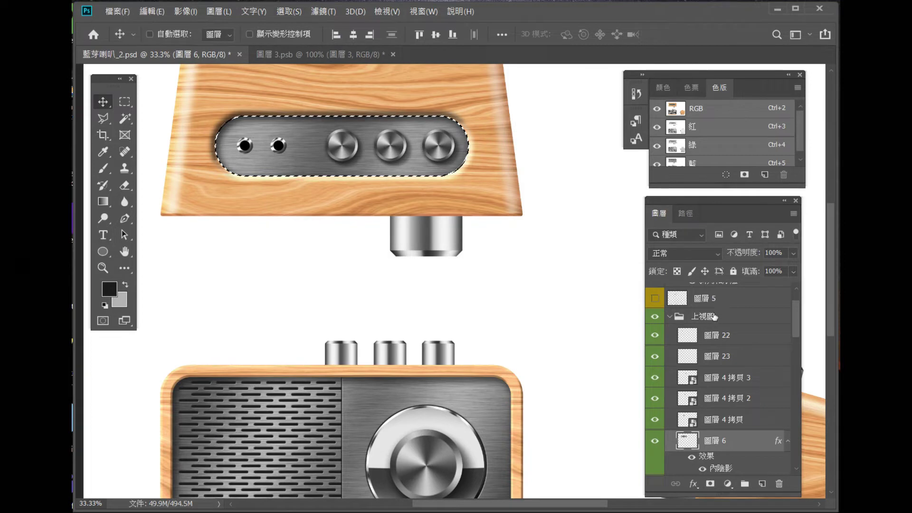
Step: Apply a 3 px dark stroke around the top panel selection and deselect it
click(151, 11)
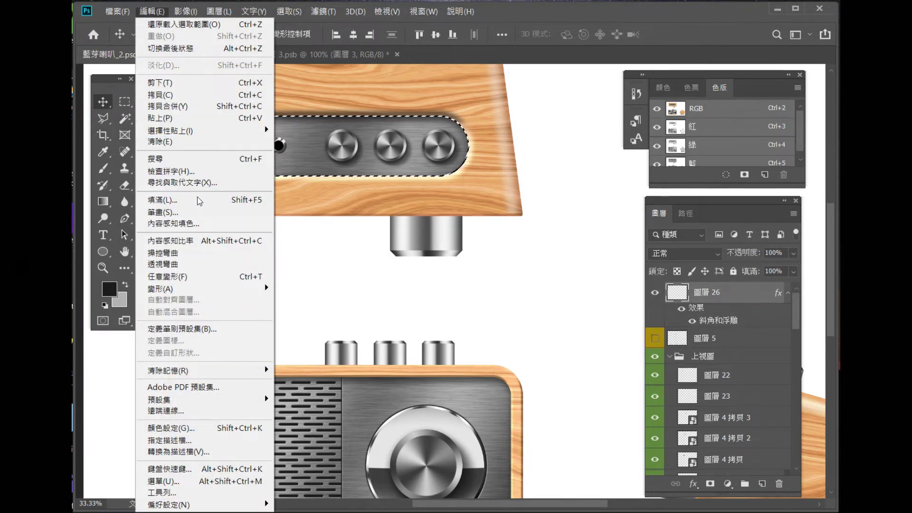
click(200, 212)
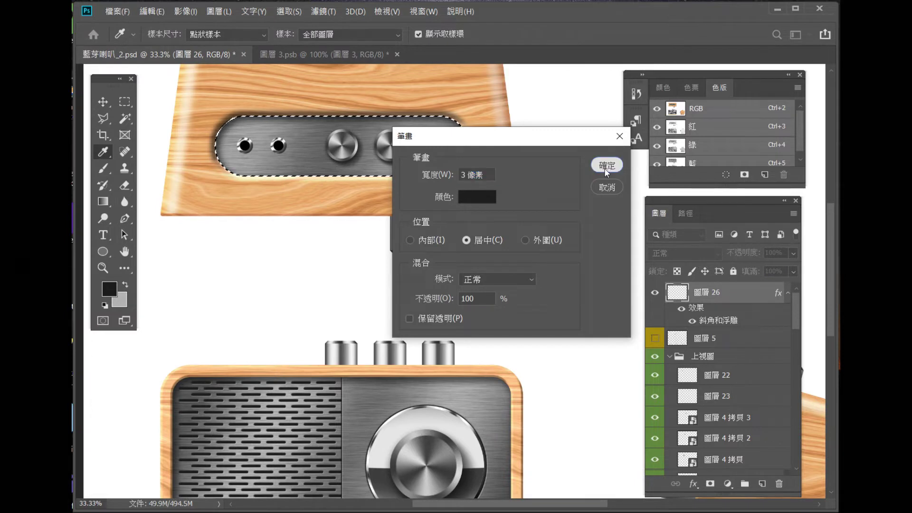
click(606, 166)
click(125, 103)
click(159, 90)
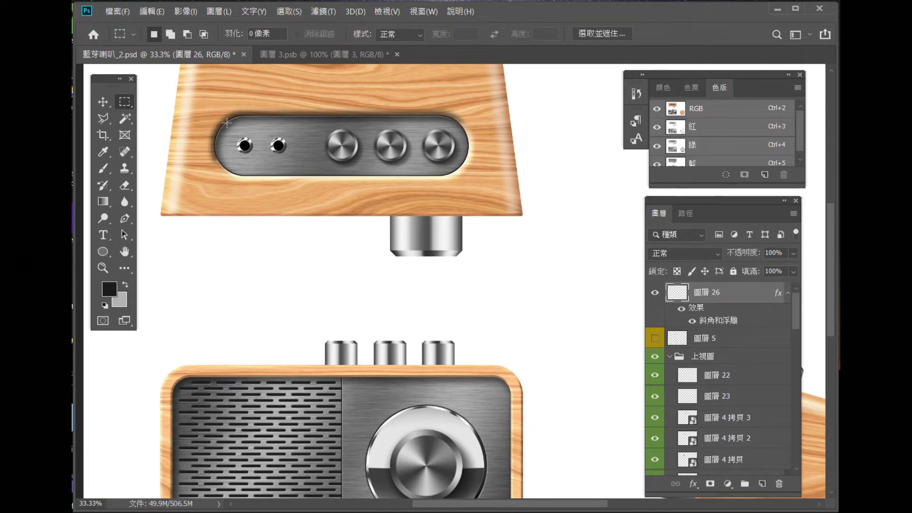
scroll(227, 122, down, 5)
key(z)
click(403, 248)
drag(403, 248, 401, 249)
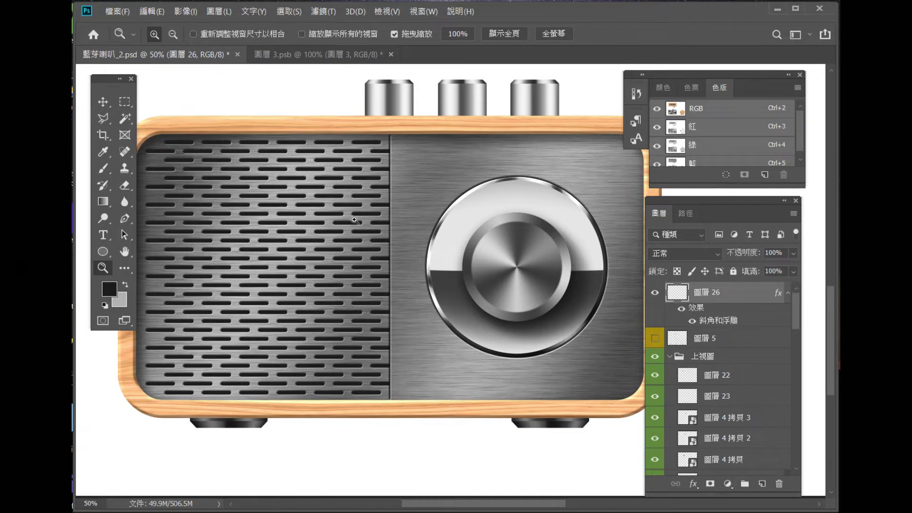
Step: Zoom in on the top panel's jack holes and show the saved path 路徑2 拷貝
alt+click(429, 328)
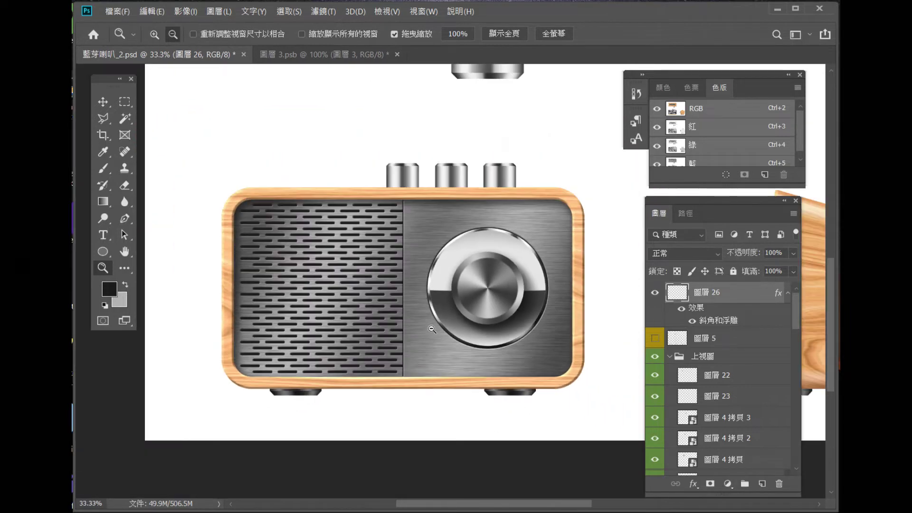
drag(457, 302, 325, 344)
mouse_move(537, 303)
mouse_down()
mouse_move(342, 214)
mouse_move(551, 332)
mouse_up()
drag(361, 247, 482, 255)
drag(484, 163, 483, 258)
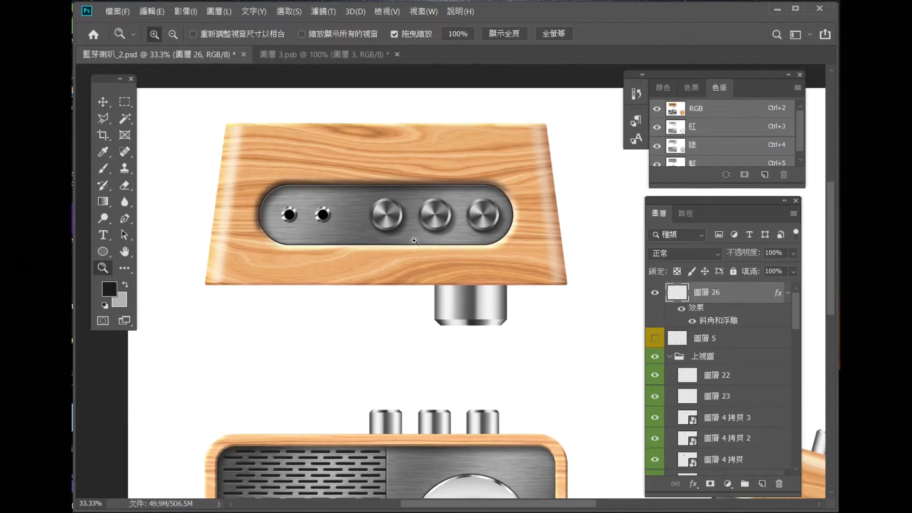
click(483, 259)
drag(319, 200, 357, 212)
click(357, 212)
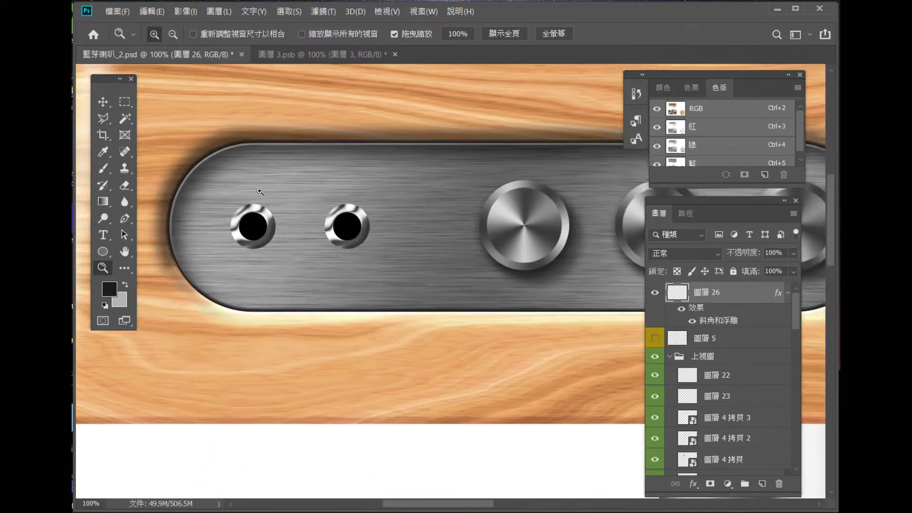
click(685, 213)
click(703, 239)
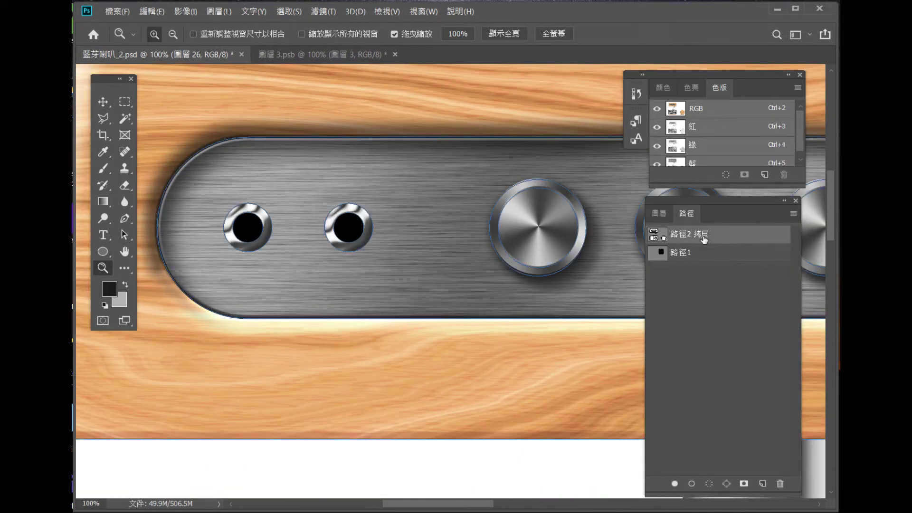
Step: Select both jack-hole circle paths and convert them into a selection
click(124, 235)
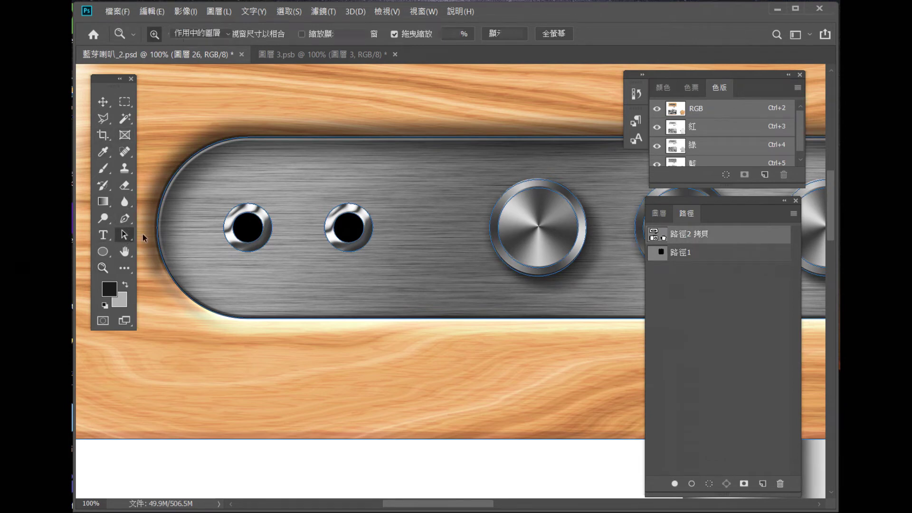
click(268, 234)
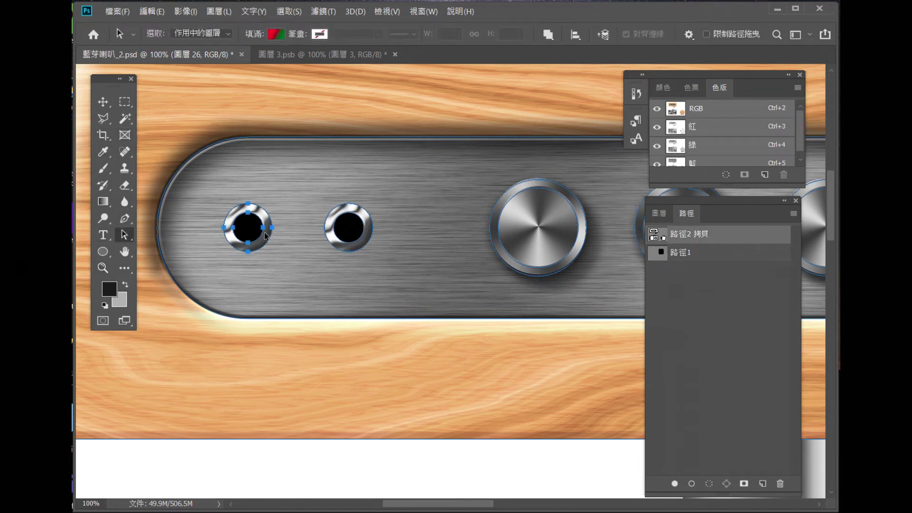
shift+click(332, 231)
right_click(333, 236)
click(384, 308)
click(491, 144)
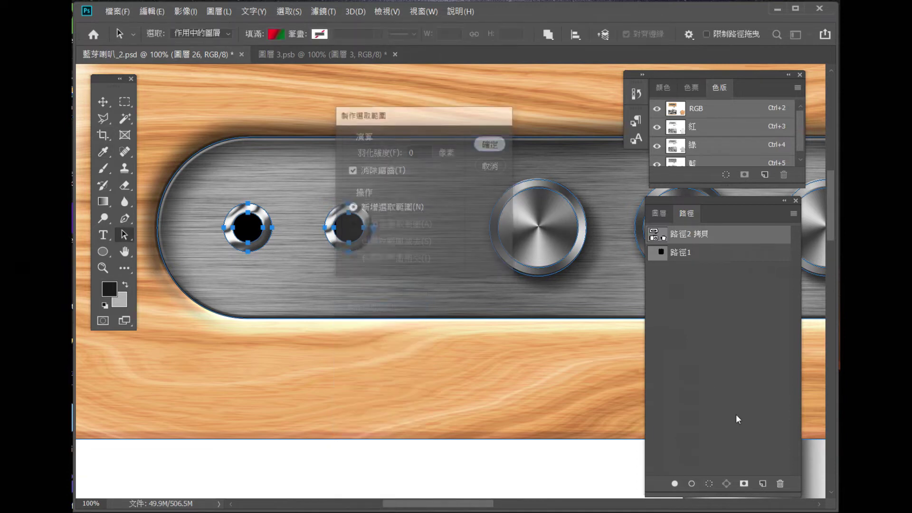
Step: Stroke the jack-hole selection with a dark outline on 圖層 26
click(663, 217)
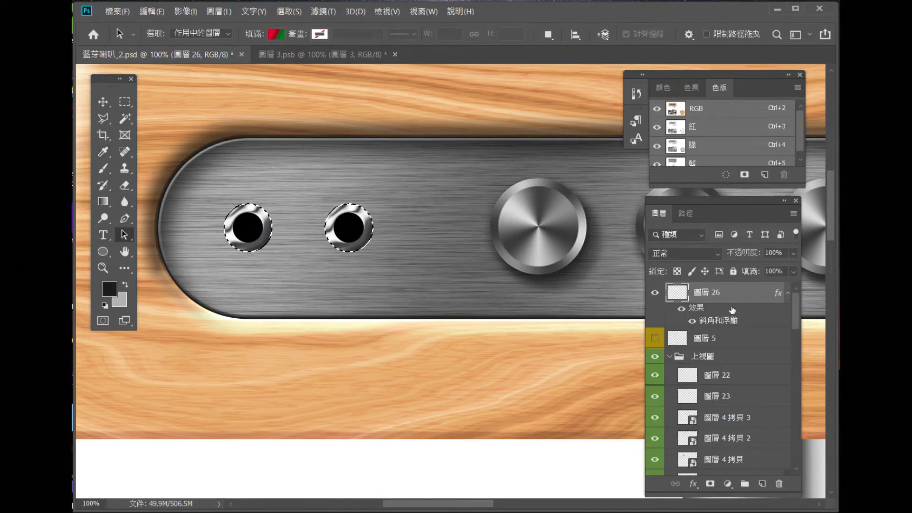
click(183, 13)
mouse_move(151, 11)
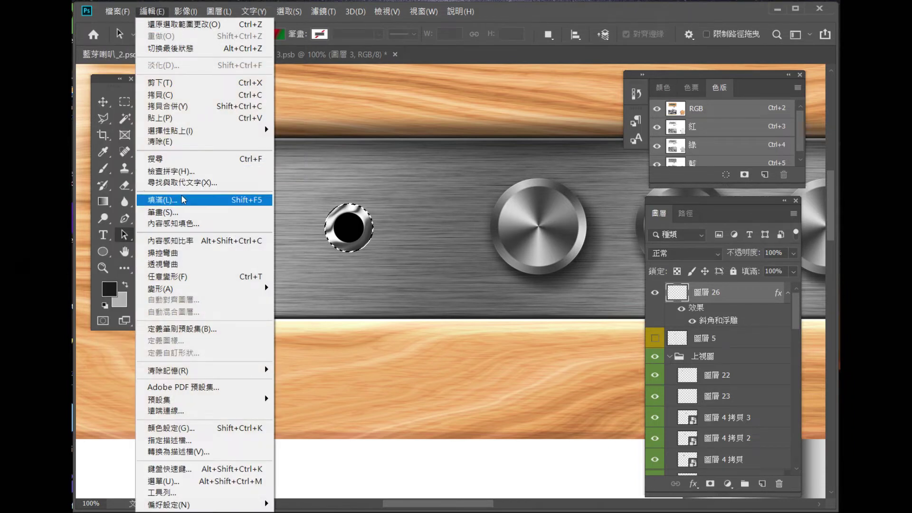
click(164, 212)
click(607, 165)
key(a)
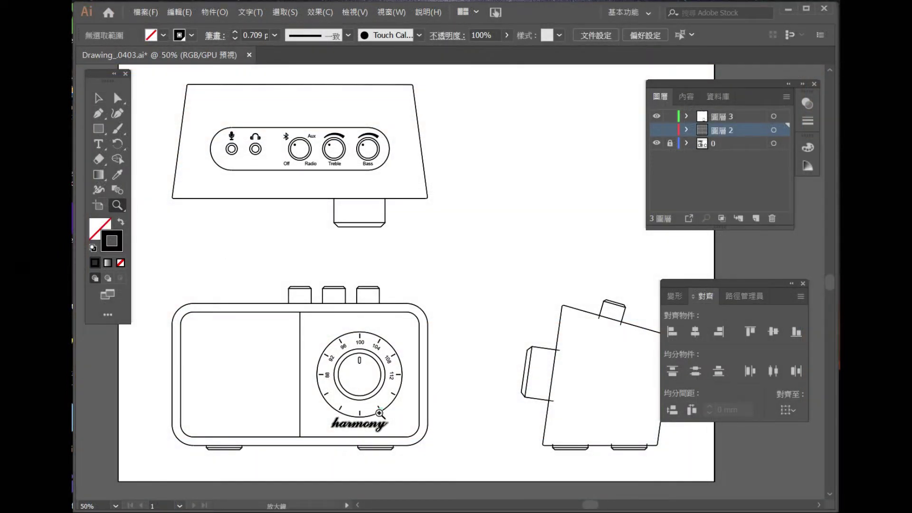
Step: Zoom and pan the line drawing to the dial scale and harmony logo
click(379, 412)
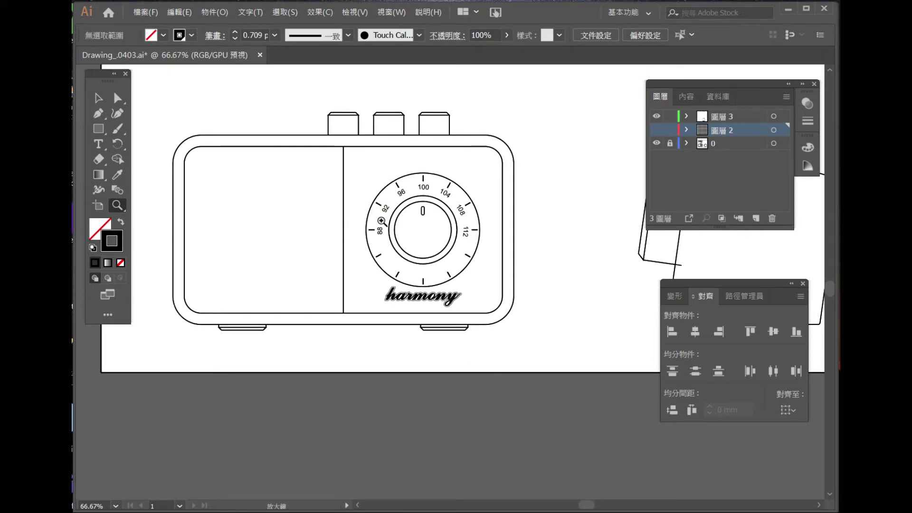
drag(452, 174, 465, 385)
click(418, 167)
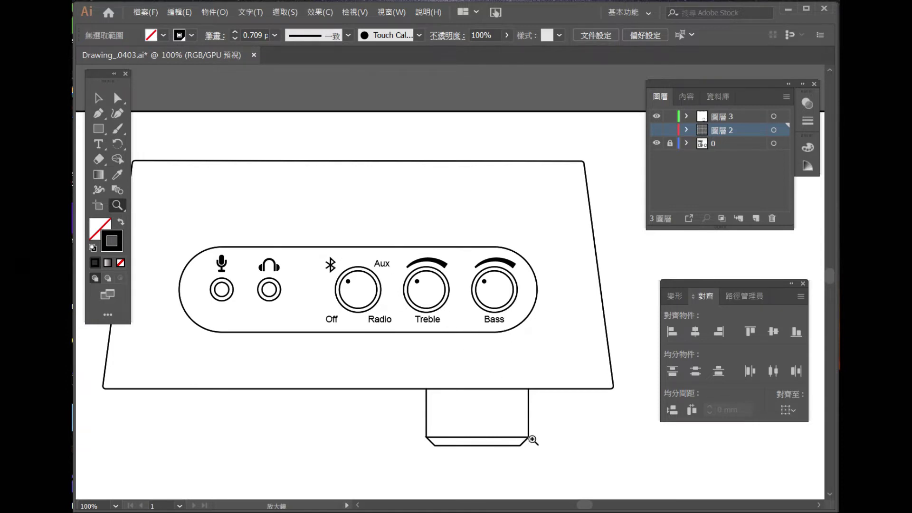
mouse_move(541, 451)
mouse_down()
mouse_move(488, 238)
mouse_move(421, 158)
mouse_up()
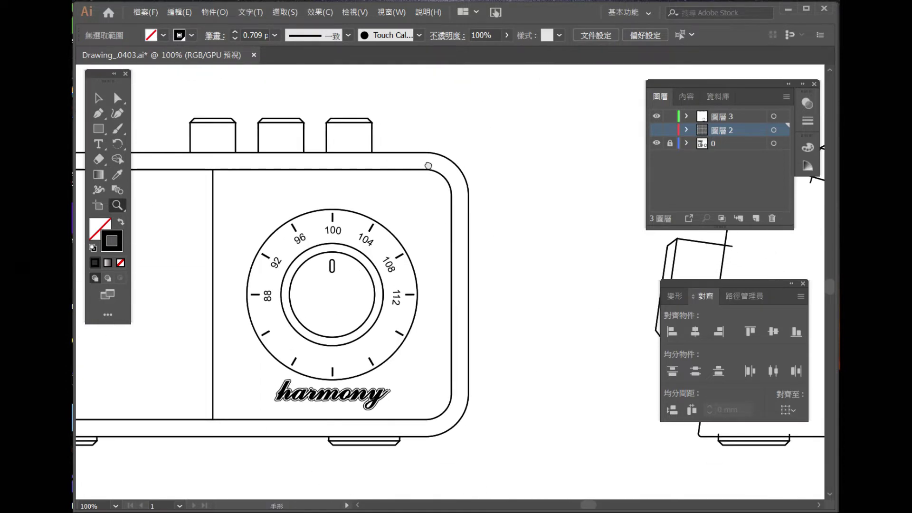
click(392, 325)
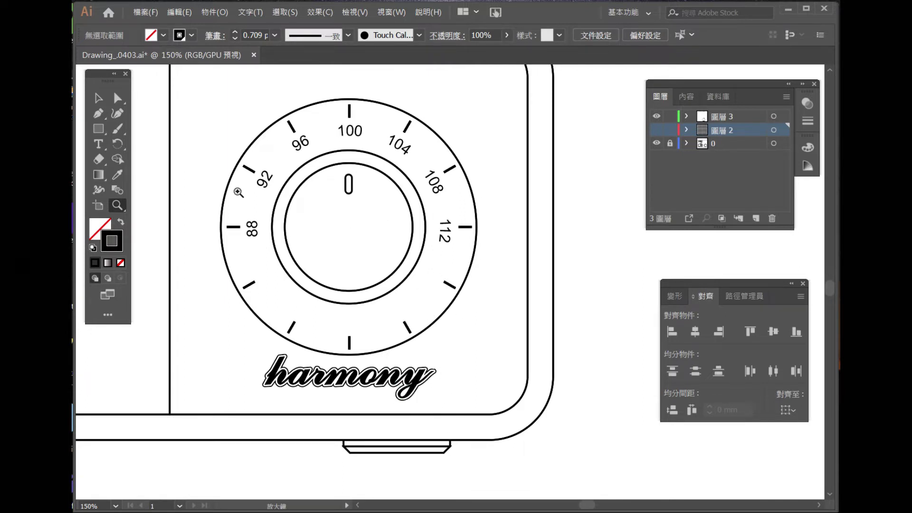
Step: Hide layer 圖層 3 with the dial numbers and logo, and add new layer 圖層 4
click(99, 99)
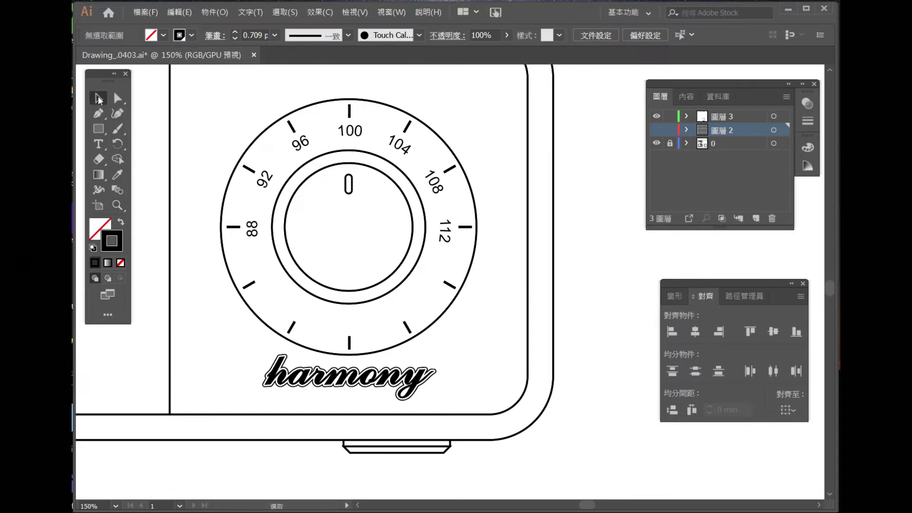
click(656, 116)
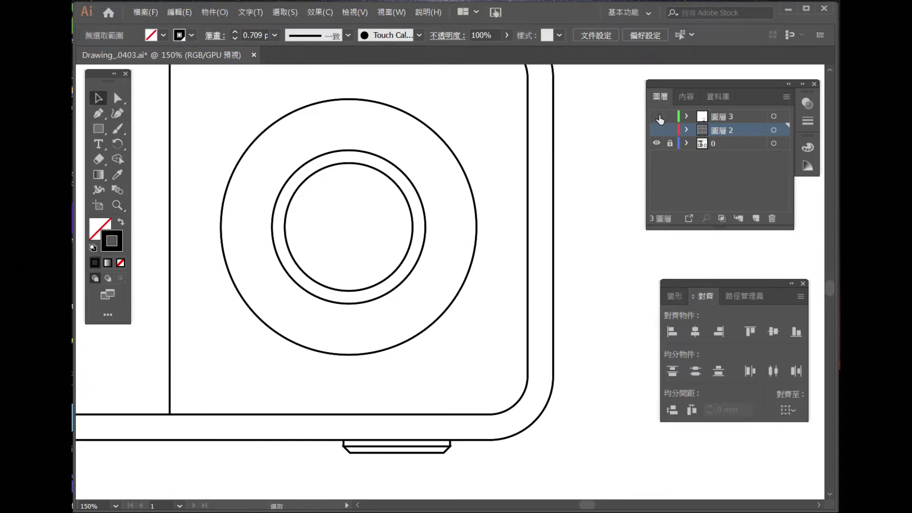
click(785, 97)
click(751, 101)
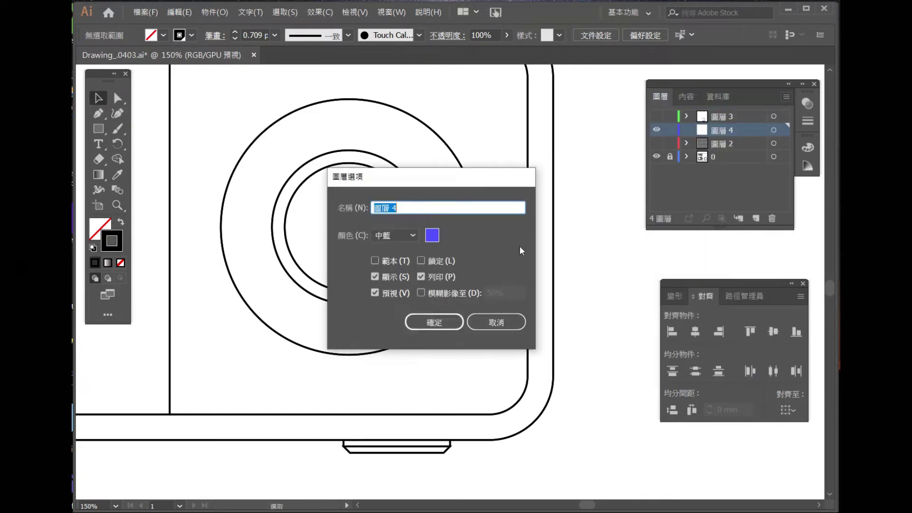
click(442, 323)
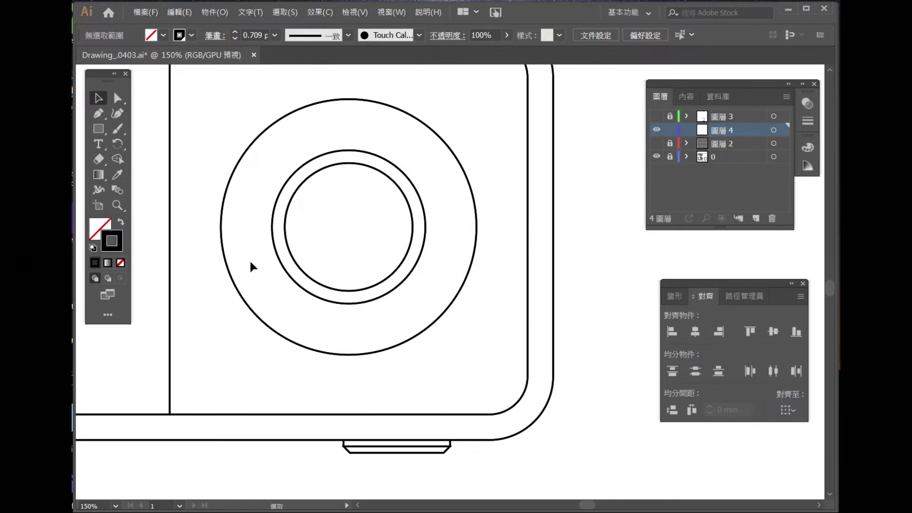
Step: Draw a short horizontal pen tick at the dial's left edge
click(98, 114)
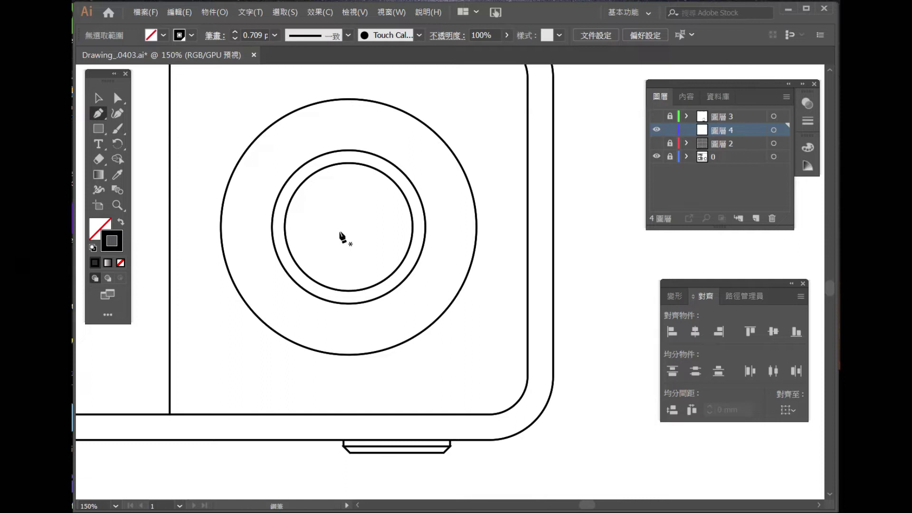
click(226, 227)
click(239, 227)
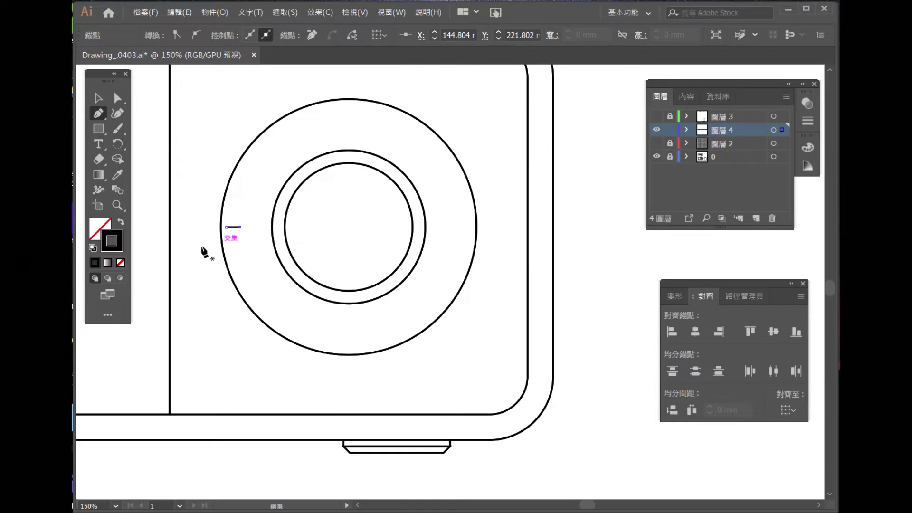
click(117, 205)
click(407, 202)
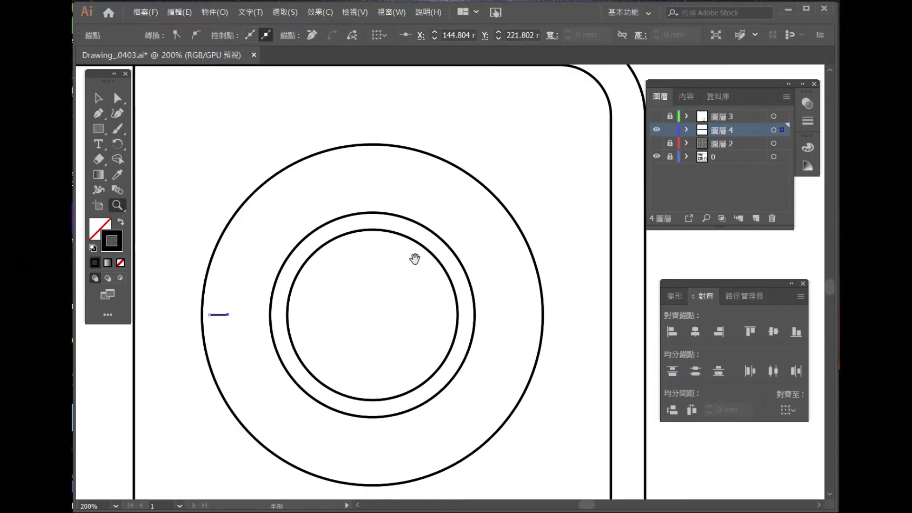
click(99, 98)
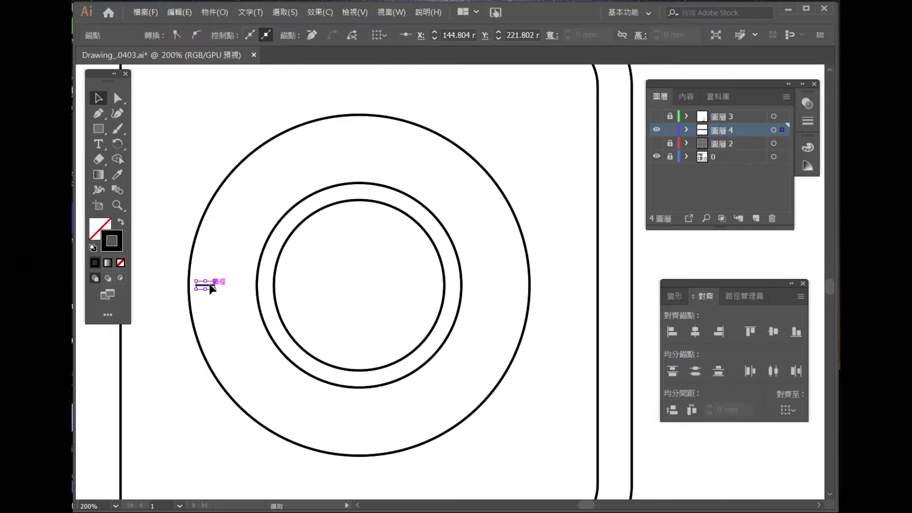
Step: Copy the tick to the dial's right edge and thicken both ticks' stroke weight
drag(210, 286, 519, 308)
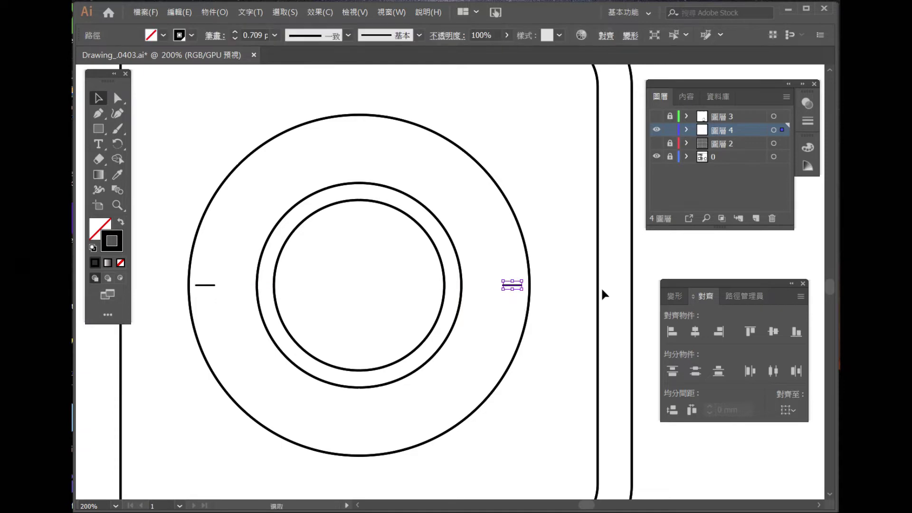
shift+click(210, 286)
double_click(261, 36)
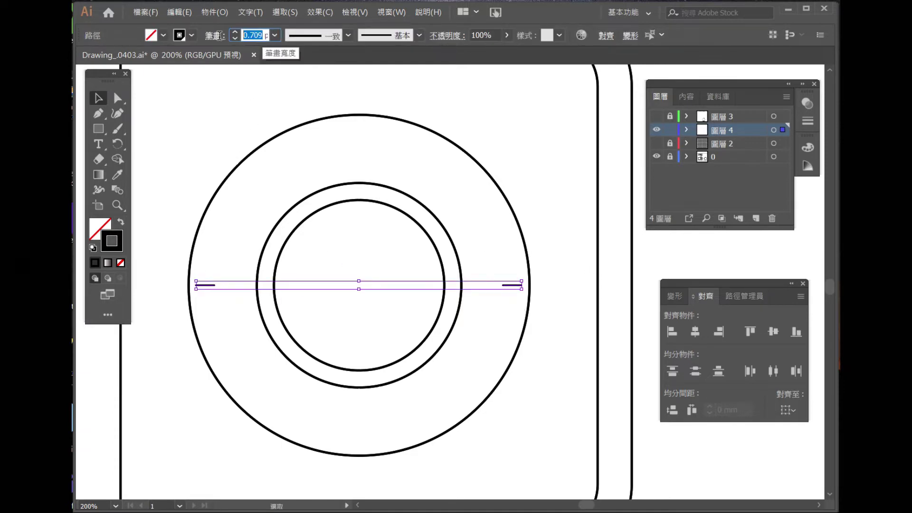
text(1.5)
key(Return)
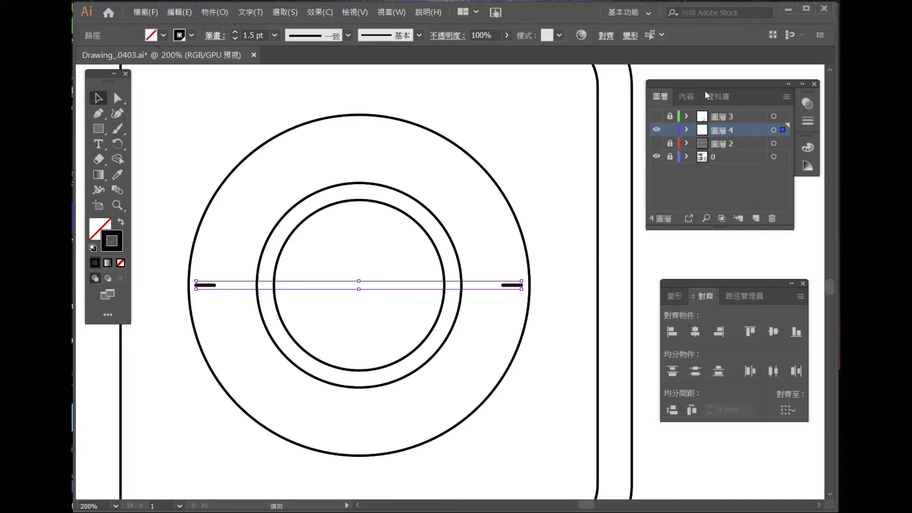
Step: Give the tick strokes sharp Miter Join corners
drag(716, 86, 690, 88)
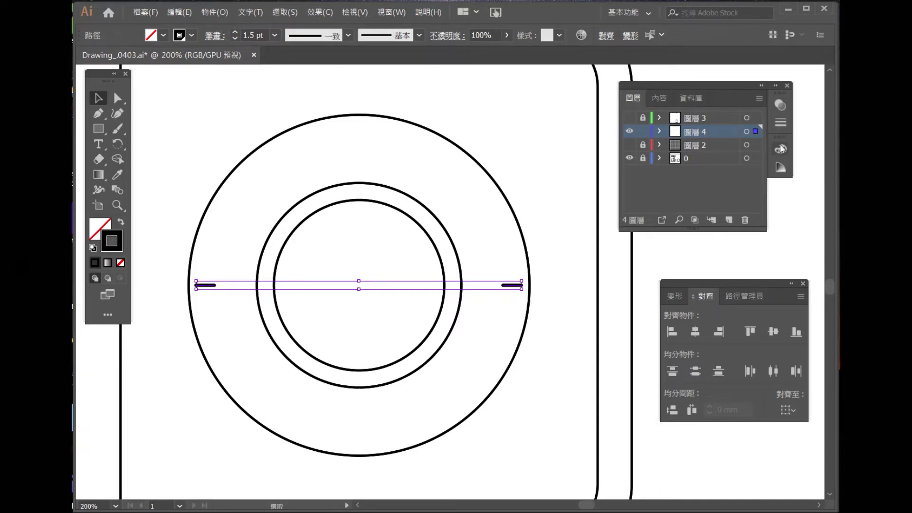
click(781, 124)
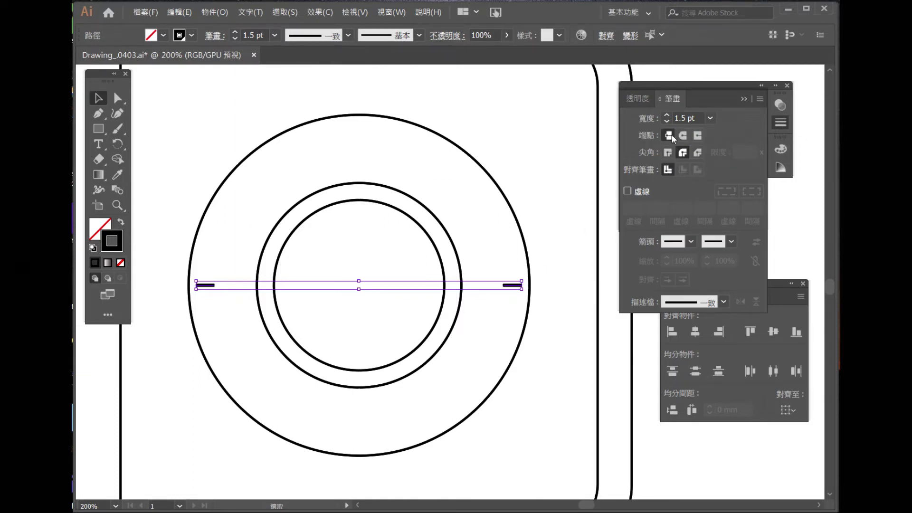
click(668, 153)
click(568, 274)
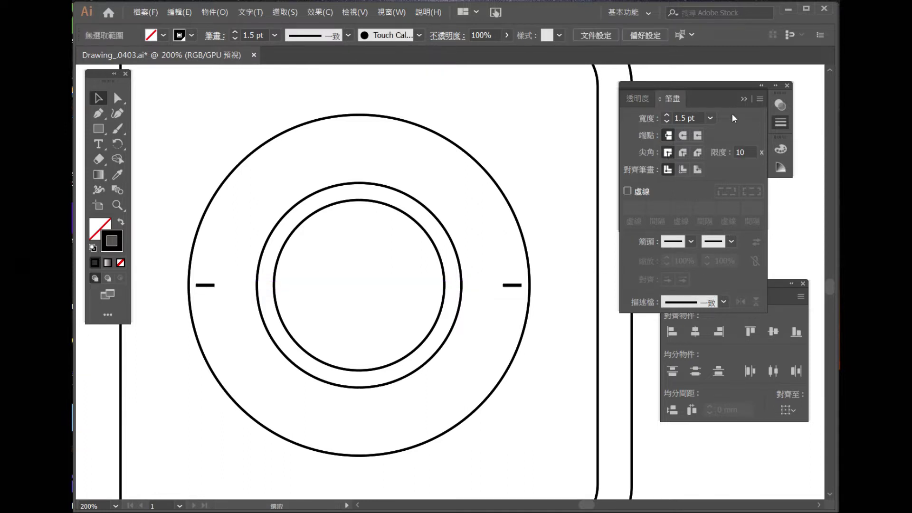
click(512, 285)
shift+click(205, 285)
click(542, 298)
Step: Check the right tick up close, then group both tick marks together
click(117, 206)
click(517, 287)
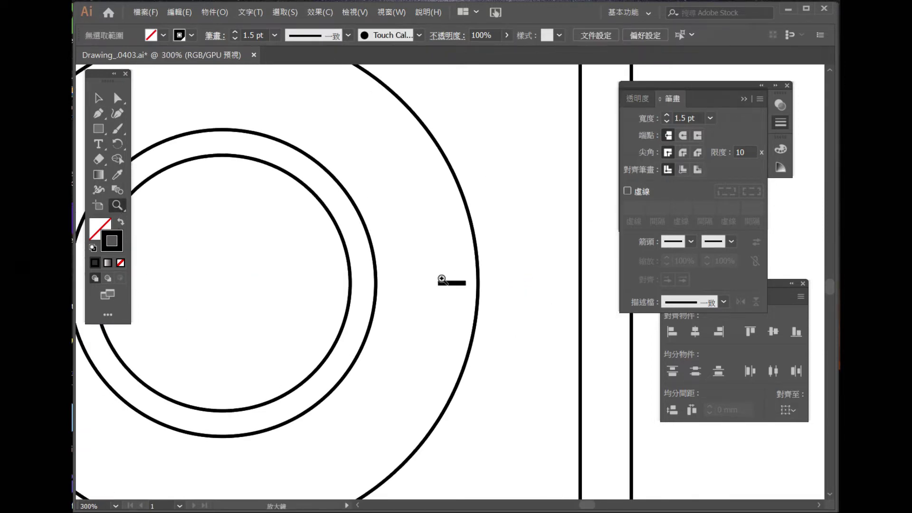
alt+click(456, 284)
alt+click(456, 284)
key(v)
click(229, 275)
shift+click(460, 277)
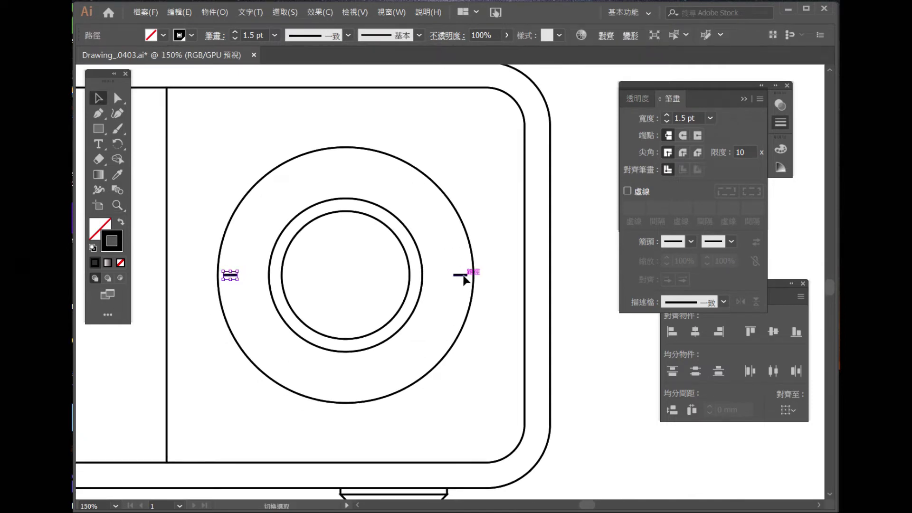
key(ctrl+g)
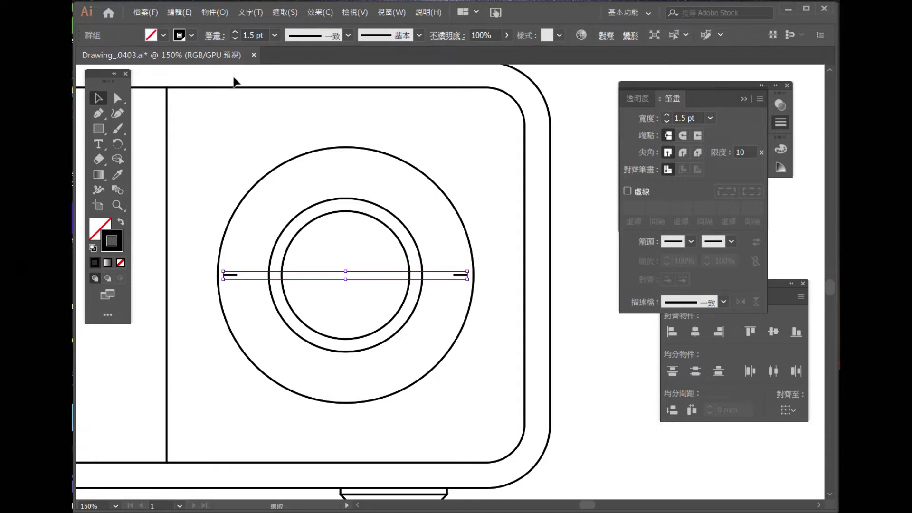
click(209, 13)
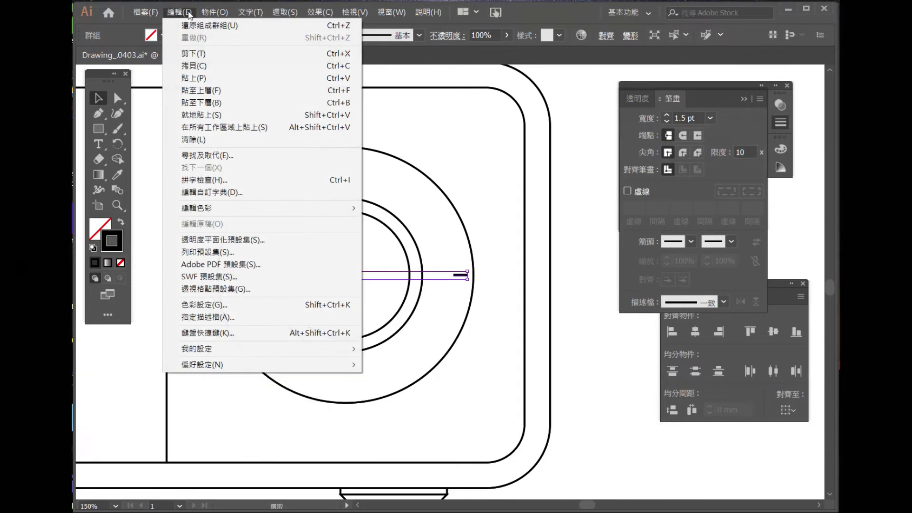
mouse_move(229, 25)
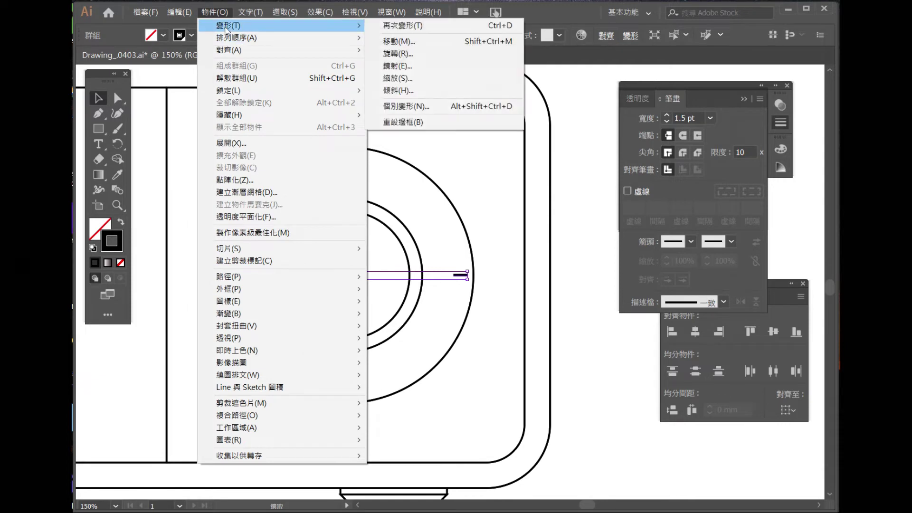
Step: Make 30° rotated copies of the tick pair, repeating until twelve ticks ring the dial
click(398, 53)
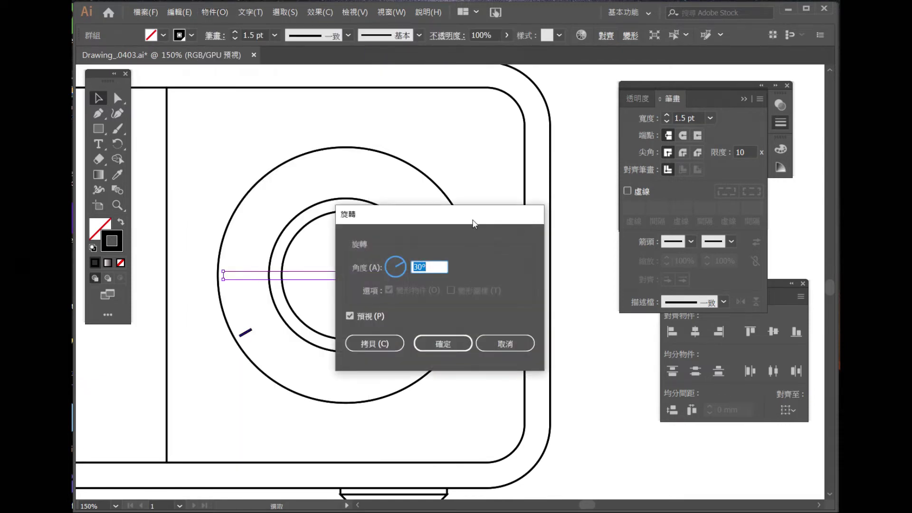
drag(473, 224, 629, 251)
click(521, 343)
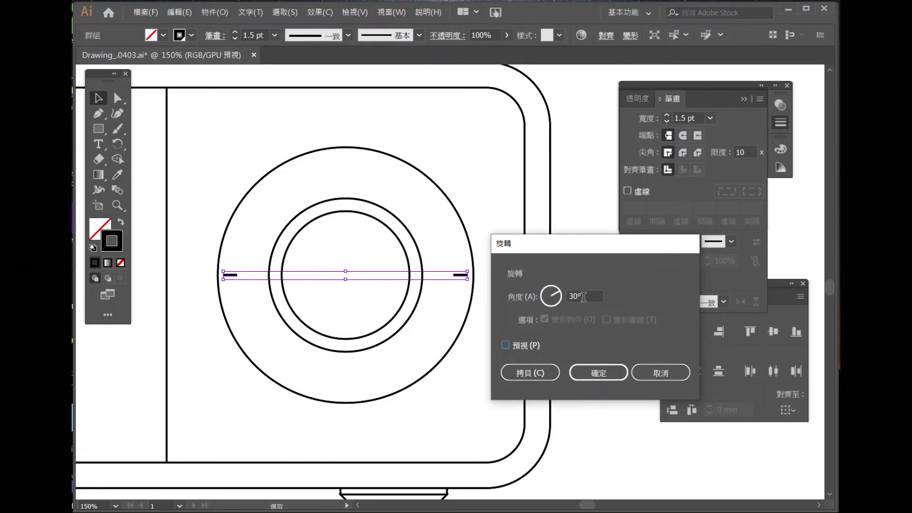
click(505, 345)
click(527, 375)
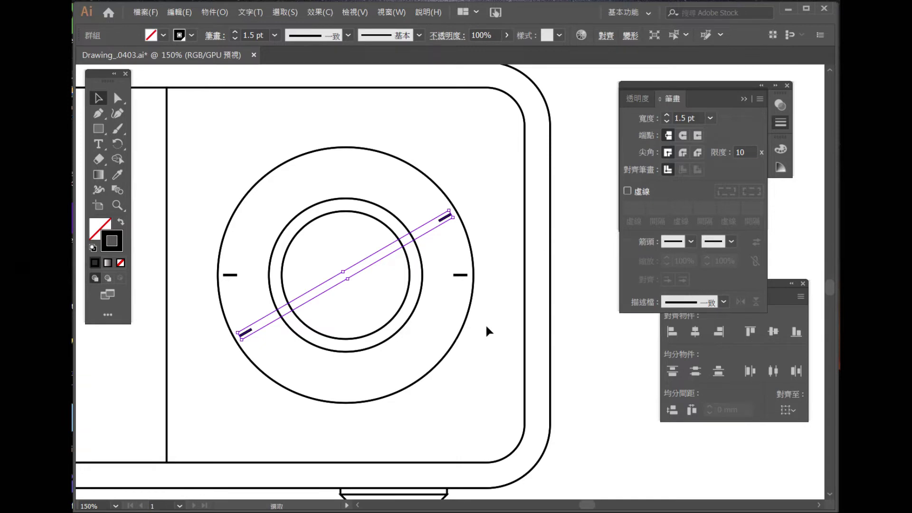
key(ctrl+h)
key(ctrl+d)
key(ctrl+d)
key(ctrl+d)
key(ctrl+d)
key(ctrl+h)
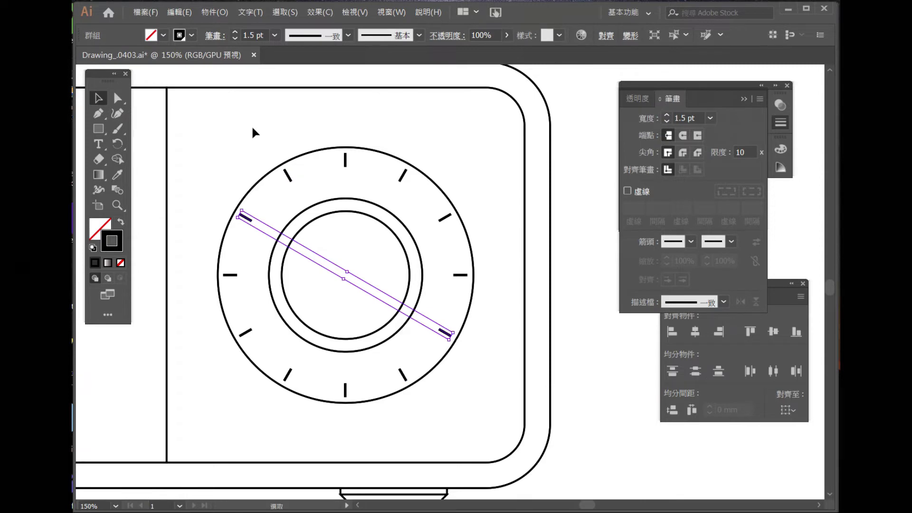
click(479, 381)
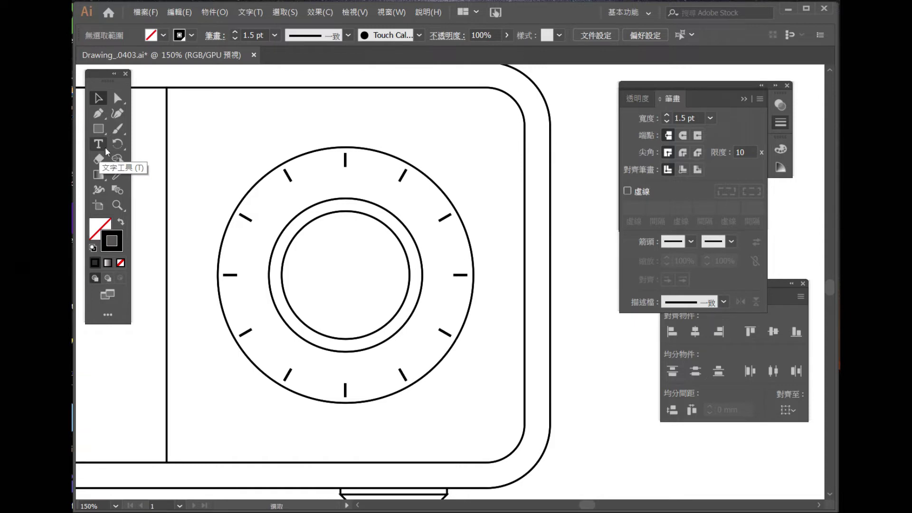
Step: Draw a concentric circle about 41.5 mm across, centred on the dial inside the ticks
click(103, 145)
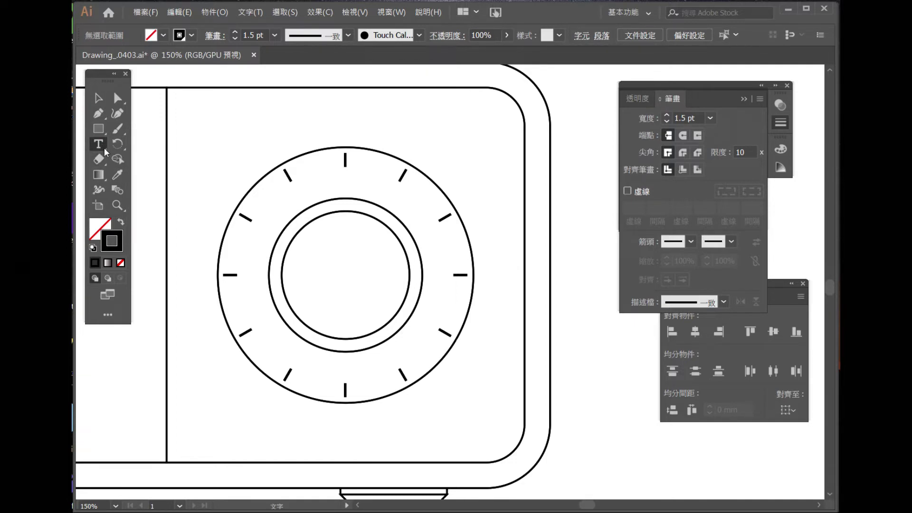
click(101, 142)
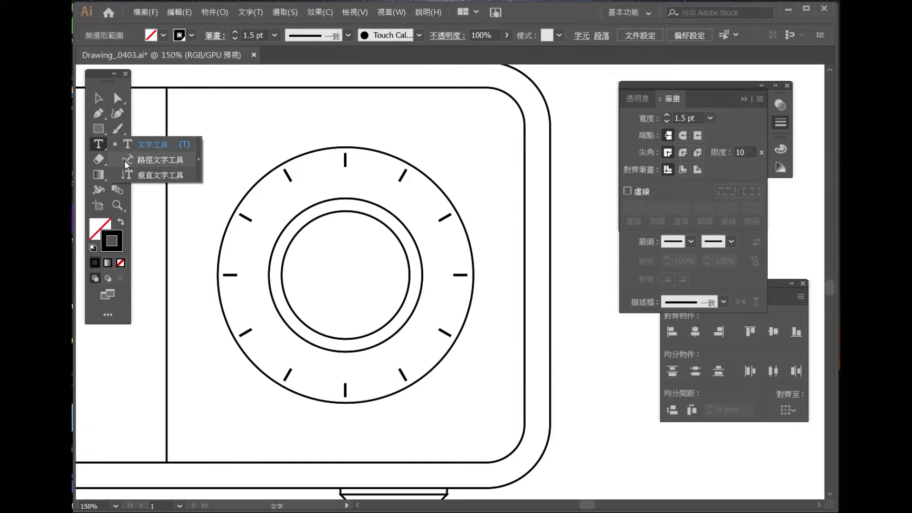
click(102, 143)
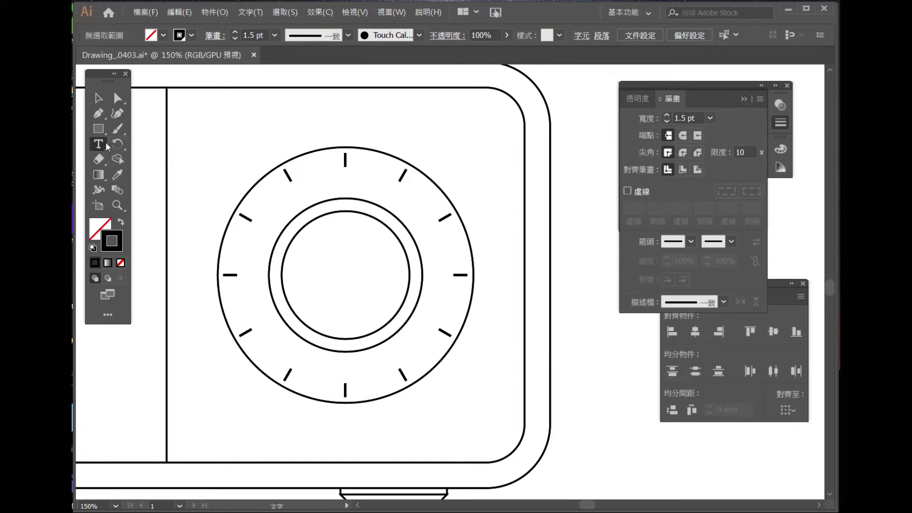
click(101, 99)
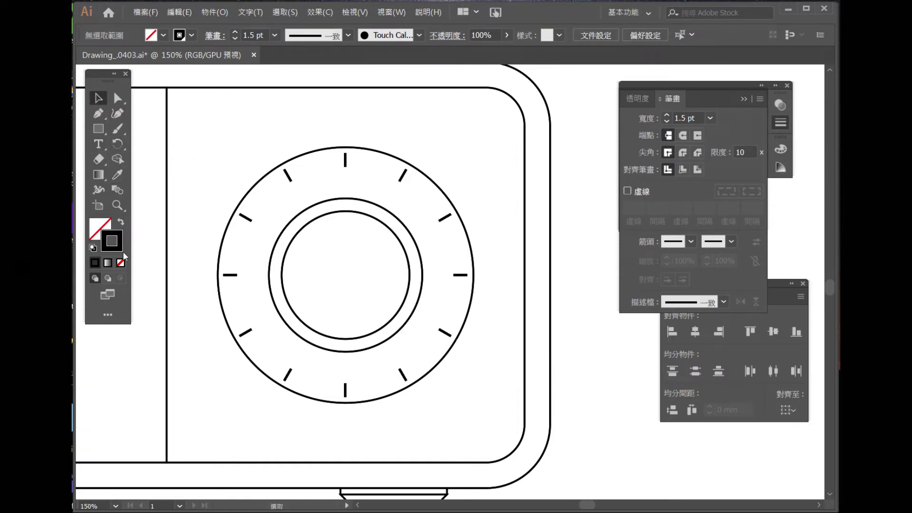
click(99, 130)
key(l)
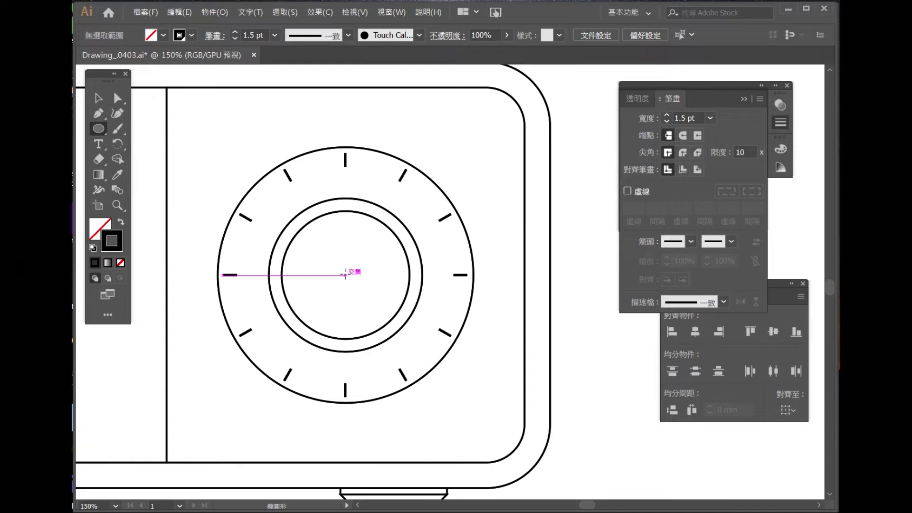
drag(345, 275, 433, 311)
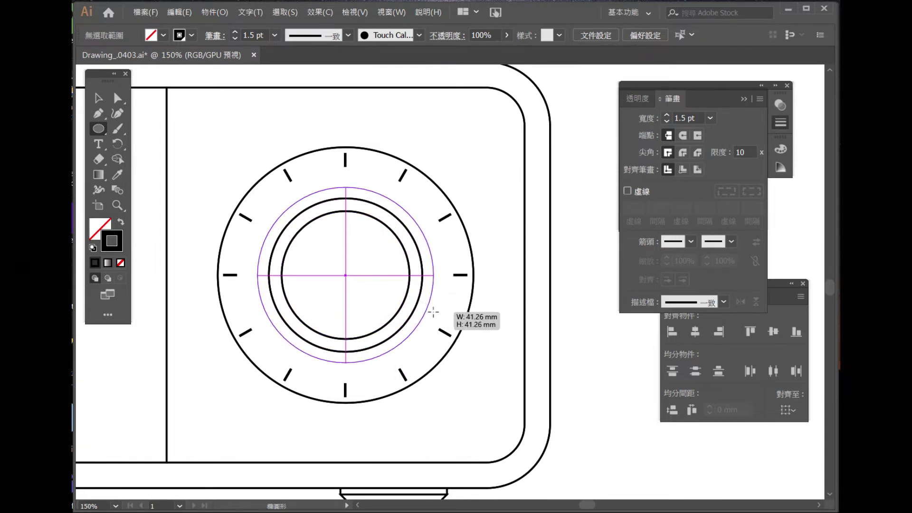
drag(433, 311, 434, 312)
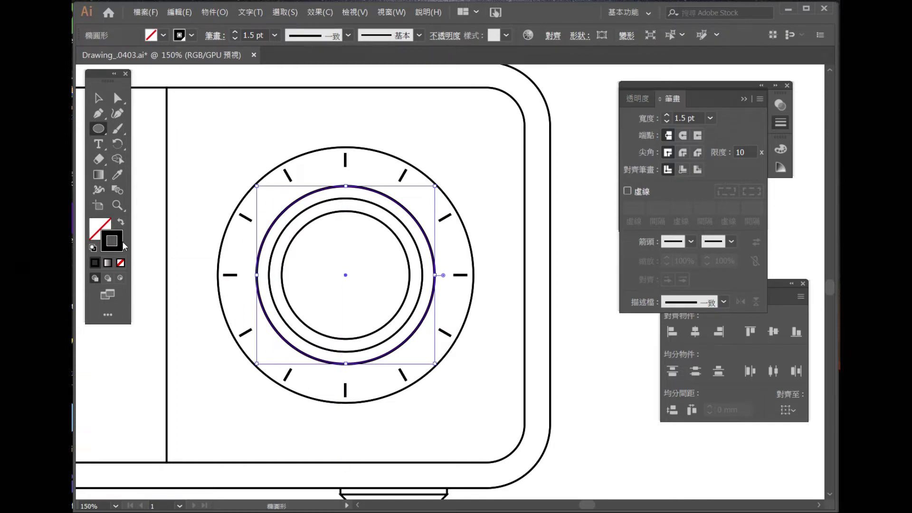
click(102, 143)
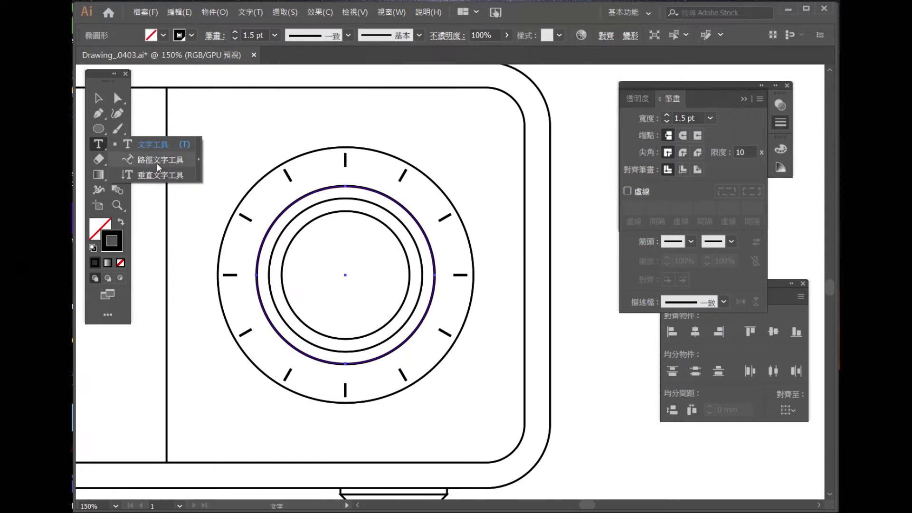
Step: Type frequency numbers 88–114 along the new circle, then zoom out and show the harmony layer
click(158, 163)
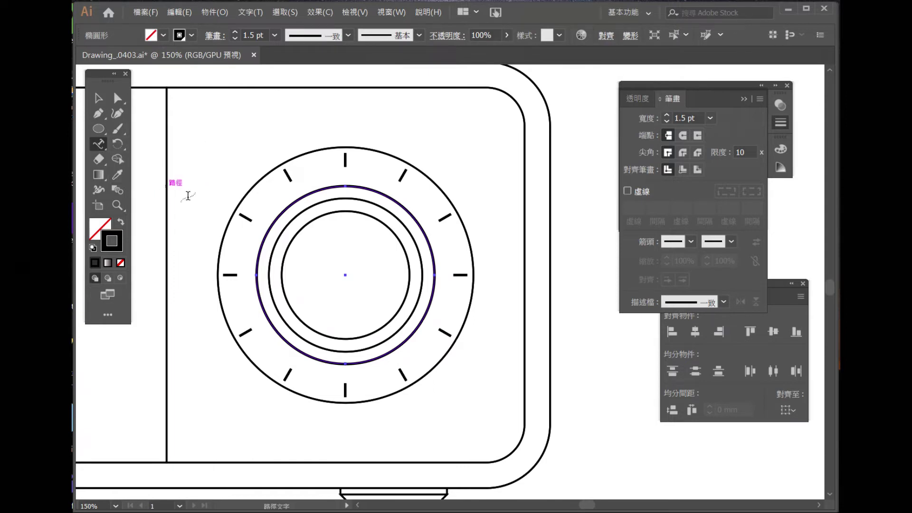
click(256, 280)
text(00)
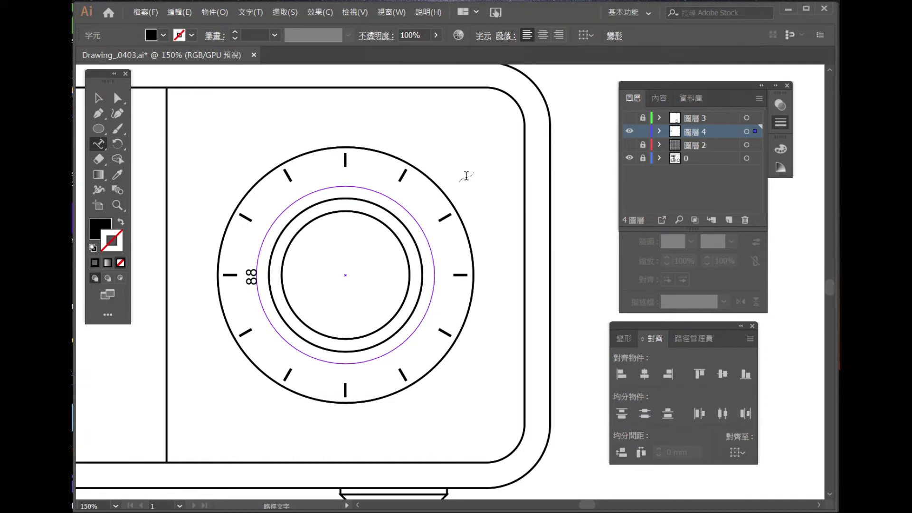
text(92 96 100 104 110 114)
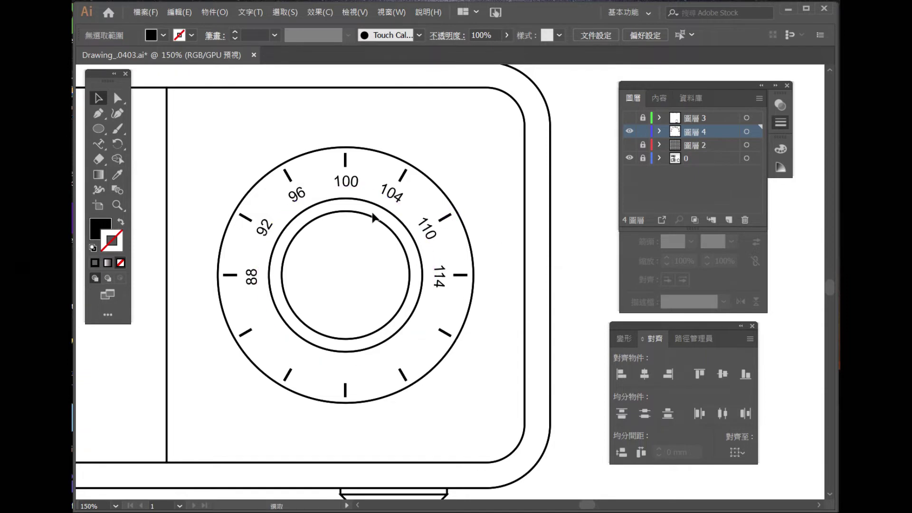
click(117, 205)
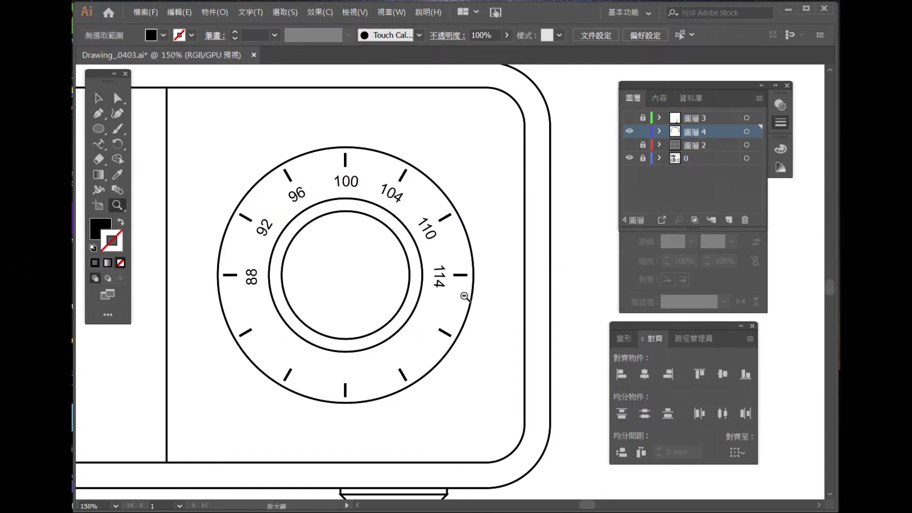
alt+click(465, 296)
click(629, 119)
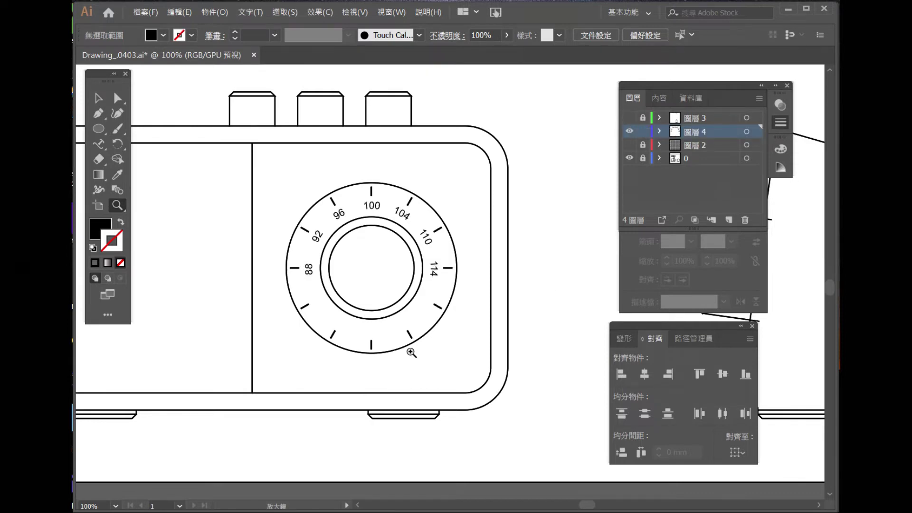
Step: Type a new 'harmony' word beside the radio and set it in Brush Script Std Medium
drag(463, 338, 387, 319)
key(t)
click(459, 313)
text(ㄊ)
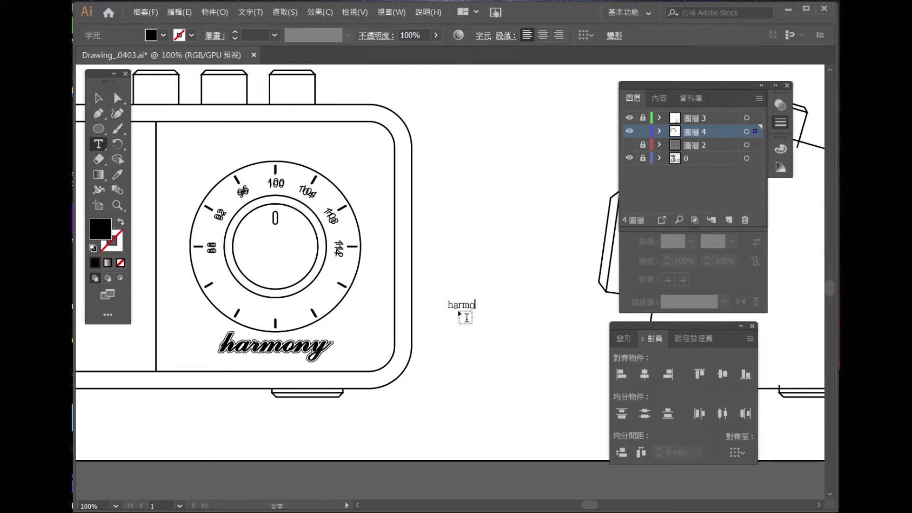
text(y)
drag(448, 304, 504, 302)
click(100, 103)
right_click(481, 301)
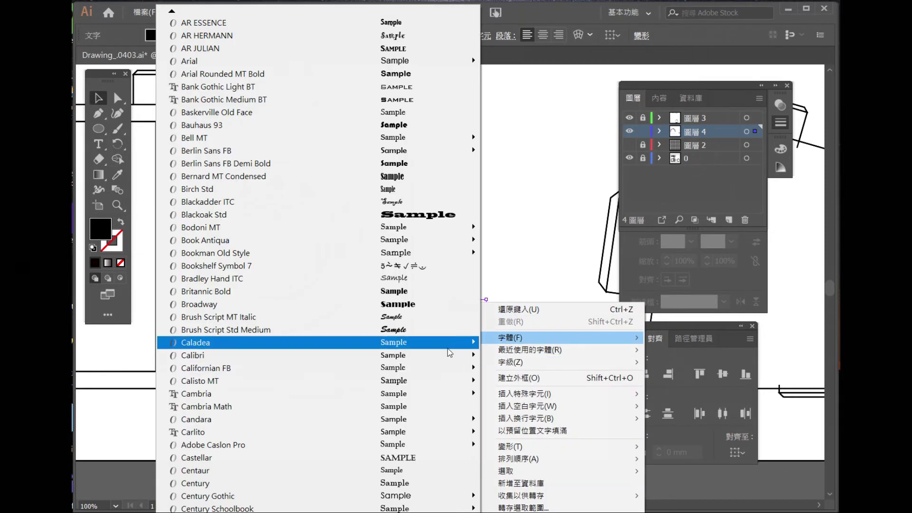
click(446, 336)
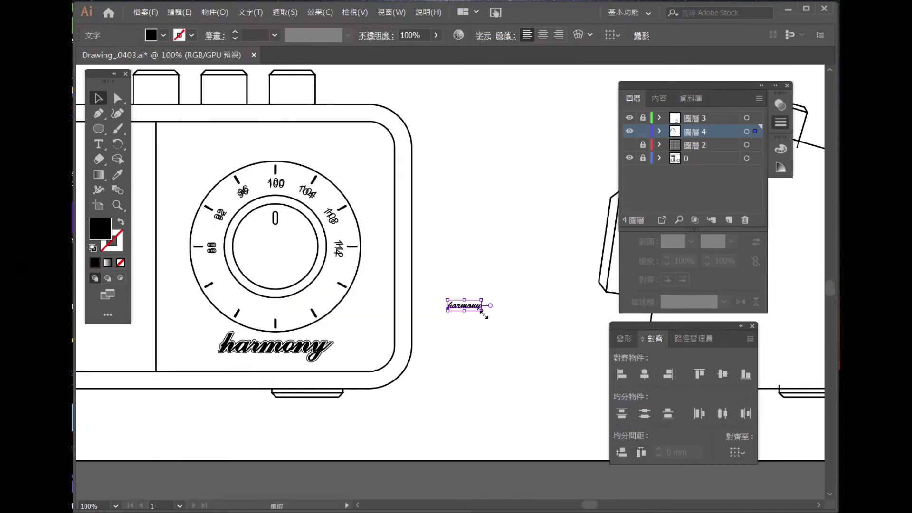
Step: Enlarge the script 'harmony', move it down-left, and bring up the plain lettering's options
drag(481, 311, 580, 370)
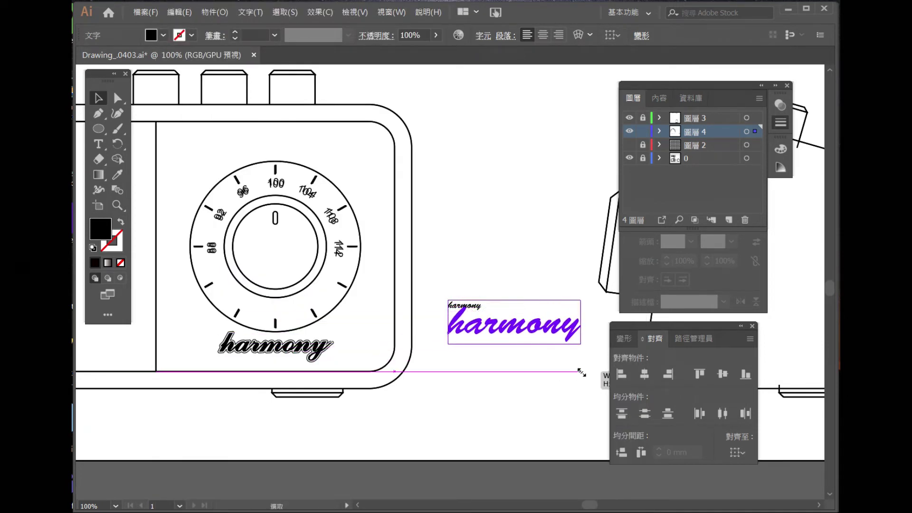
click(548, 361)
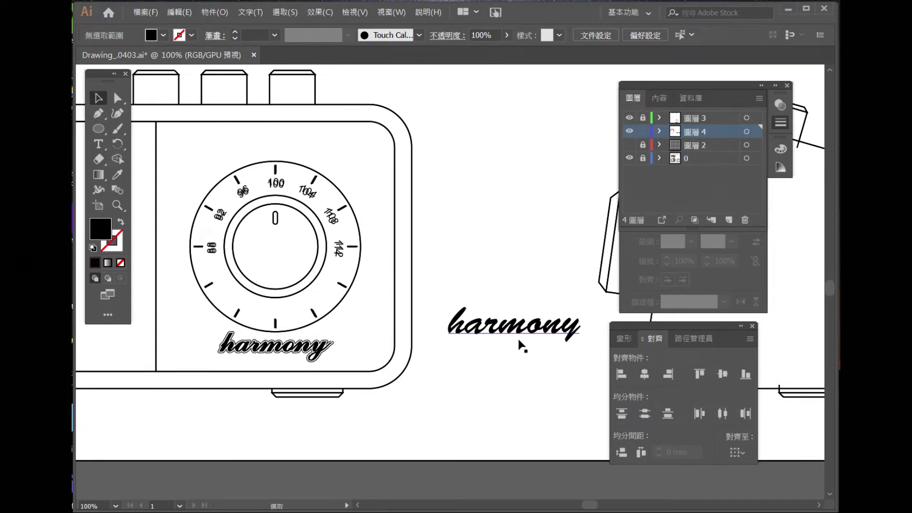
drag(508, 335, 492, 353)
click(527, 378)
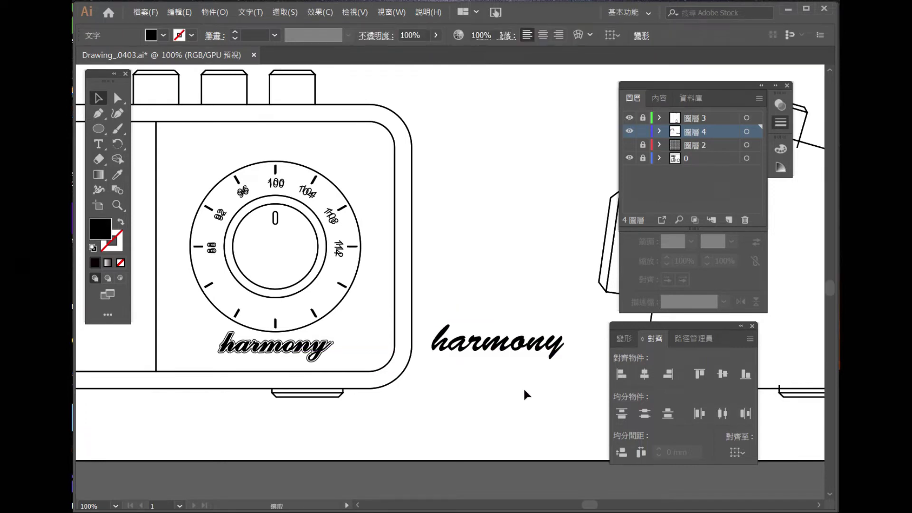
click(514, 352)
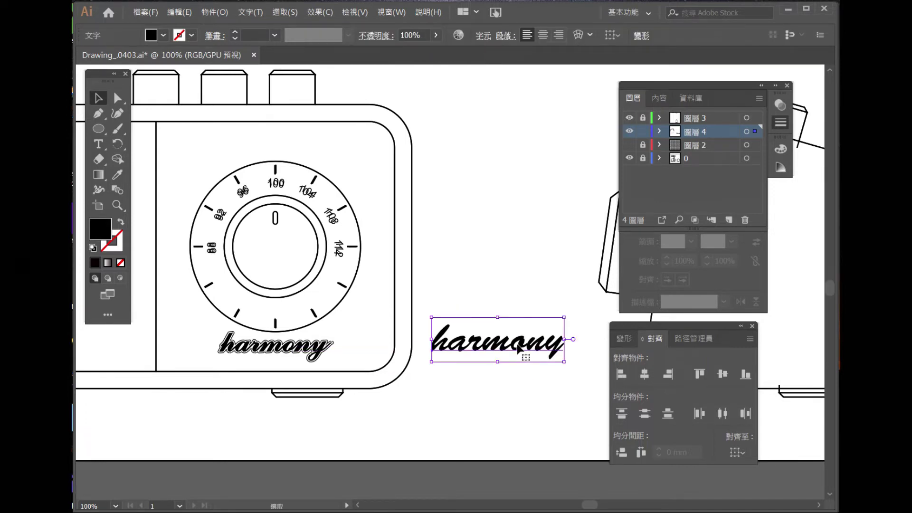
right_click(519, 349)
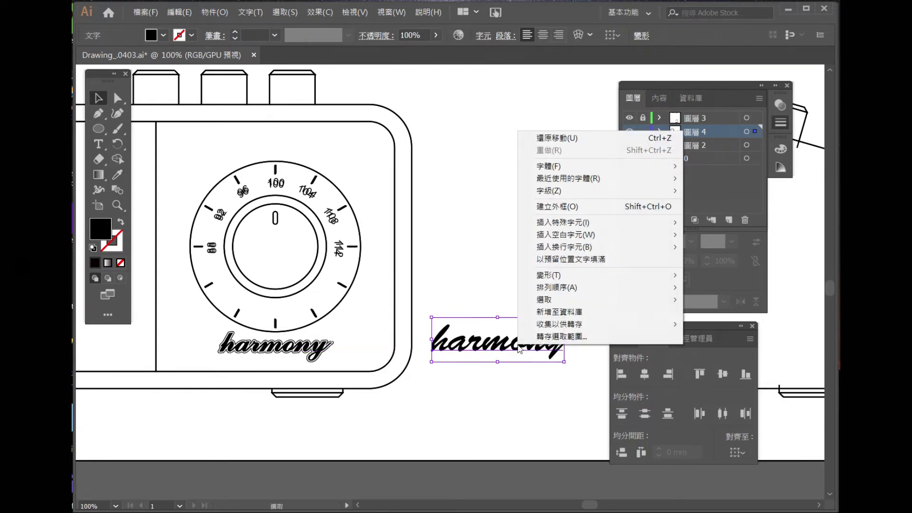
Step: Convert the harmony text to outlines and place a duplicate just above it
click(577, 207)
click(530, 366)
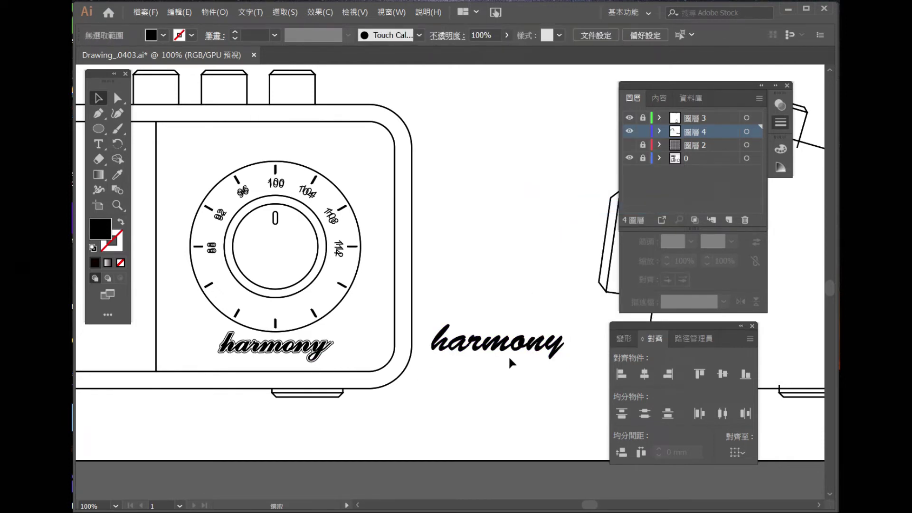
click(512, 349)
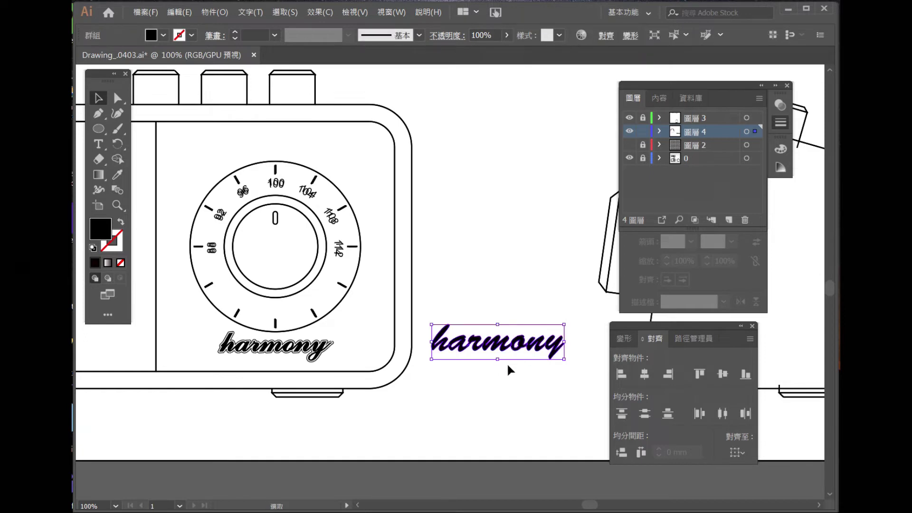
key(a)
key(v)
key(ctrl+c)
key(ctrl+v)
drag(487, 273, 534, 290)
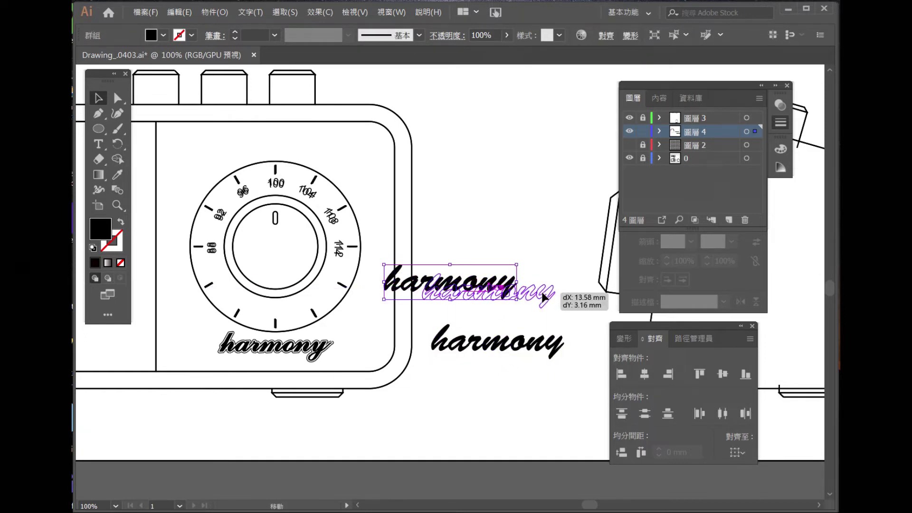
Step: Give the upper copy a dark grey #333333 stroke
click(121, 248)
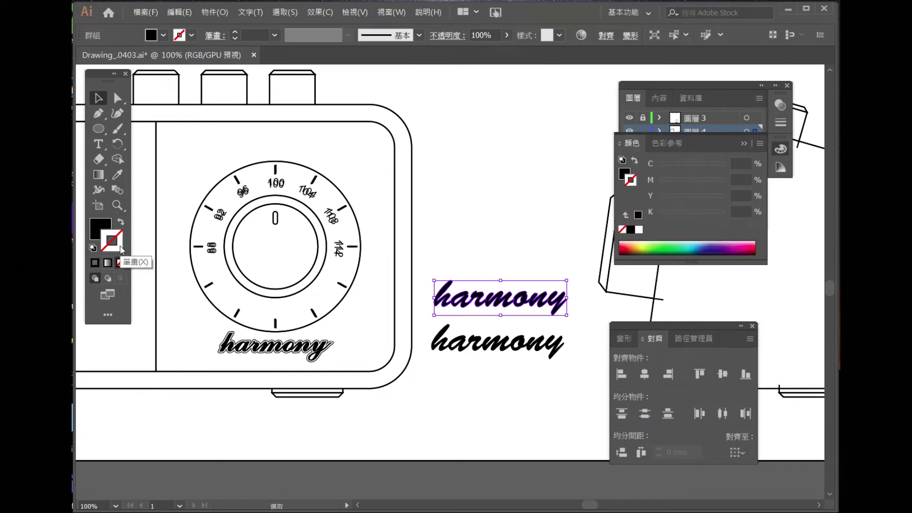
double_click(120, 247)
text(3)
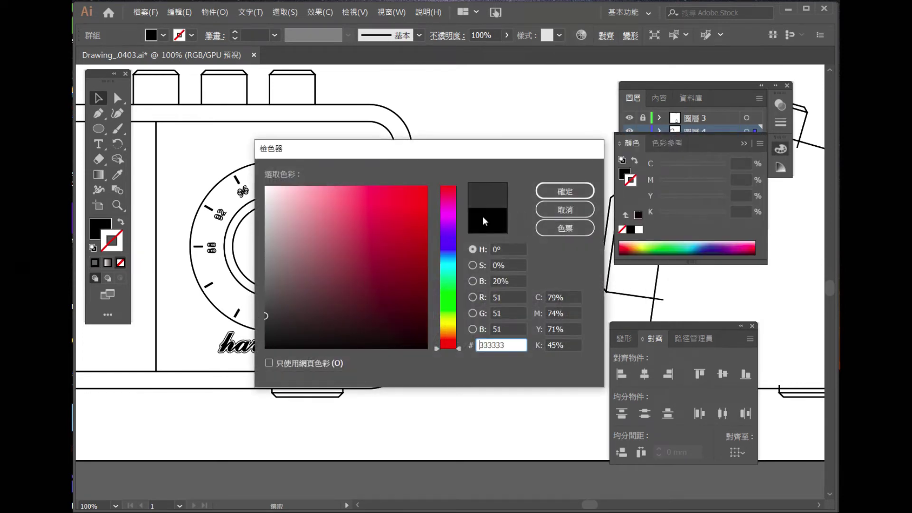
text(A3A3A333333)
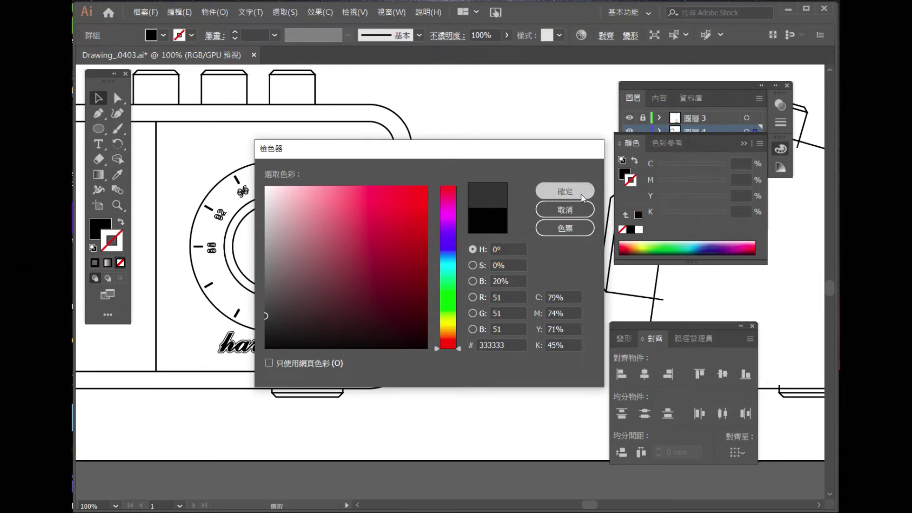
click(565, 191)
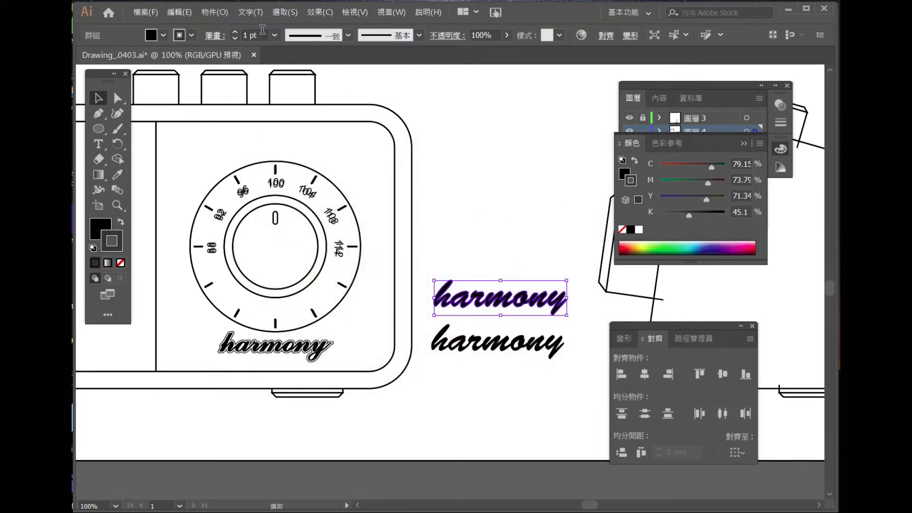
Step: Set the upper copy's stroke weight to 6 pt
click(274, 36)
click(284, 176)
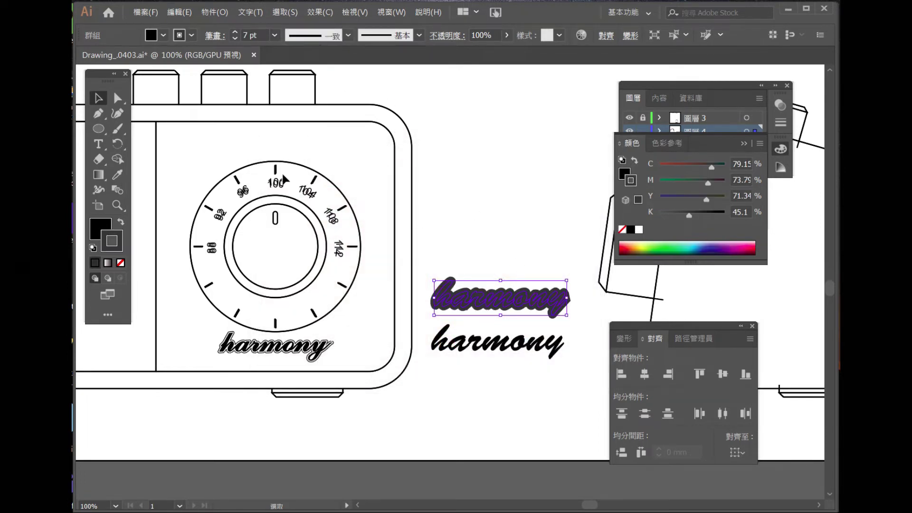
click(274, 35)
click(292, 164)
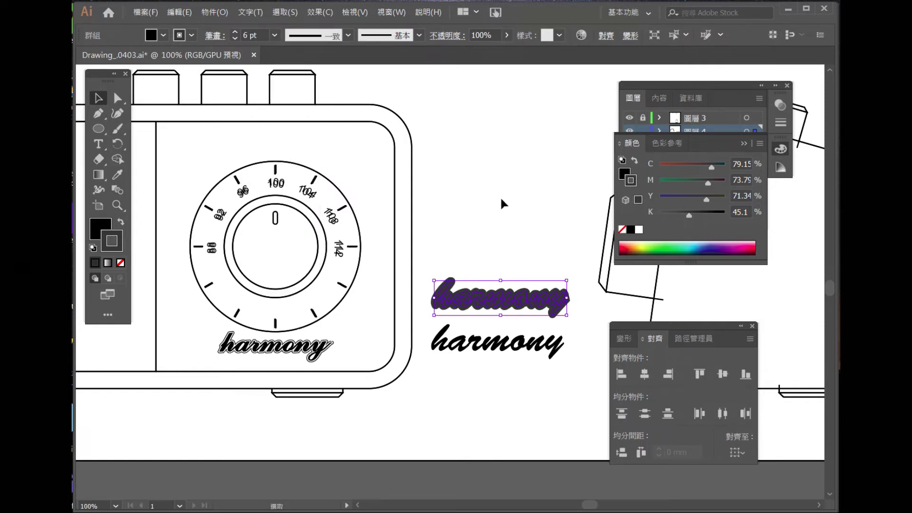
Step: Expand the copy's fill and stroke into solid shapes and reselect the whole result
click(578, 312)
drag(510, 304, 500, 300)
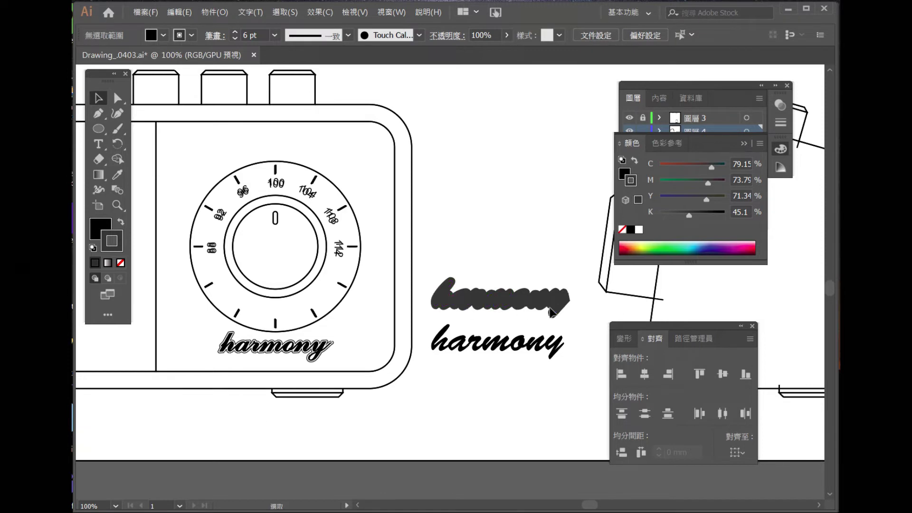
click(214, 12)
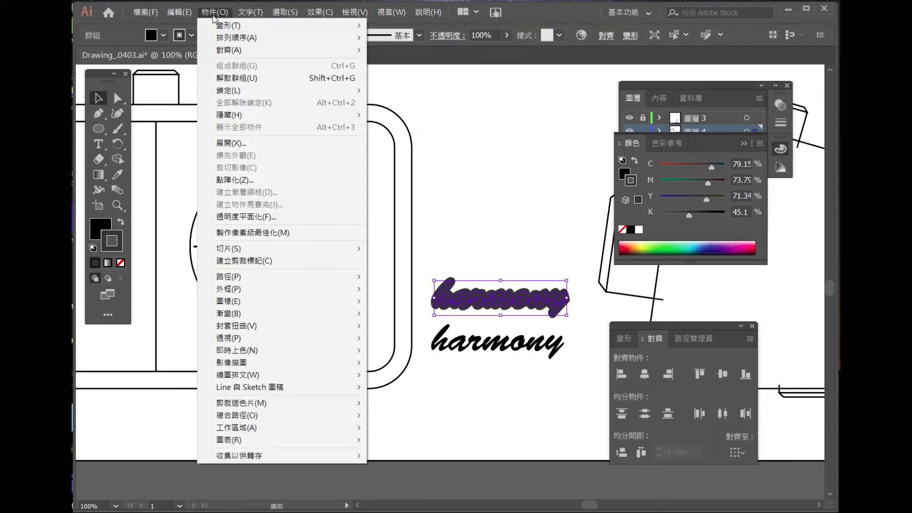
click(231, 143)
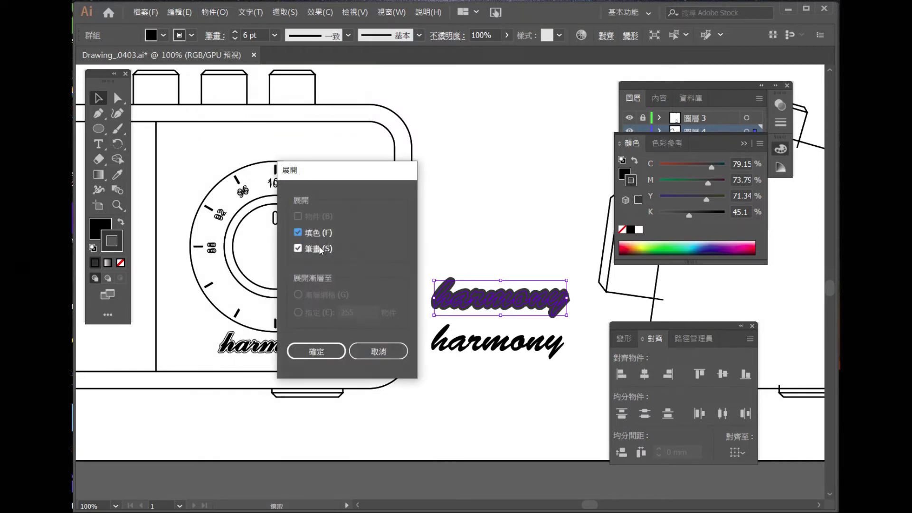
click(323, 349)
click(522, 242)
click(549, 301)
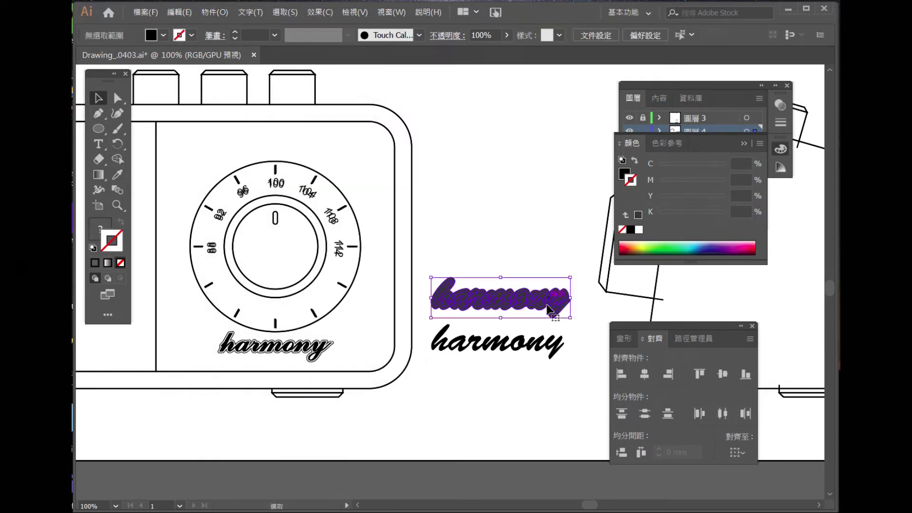
drag(432, 267, 577, 317)
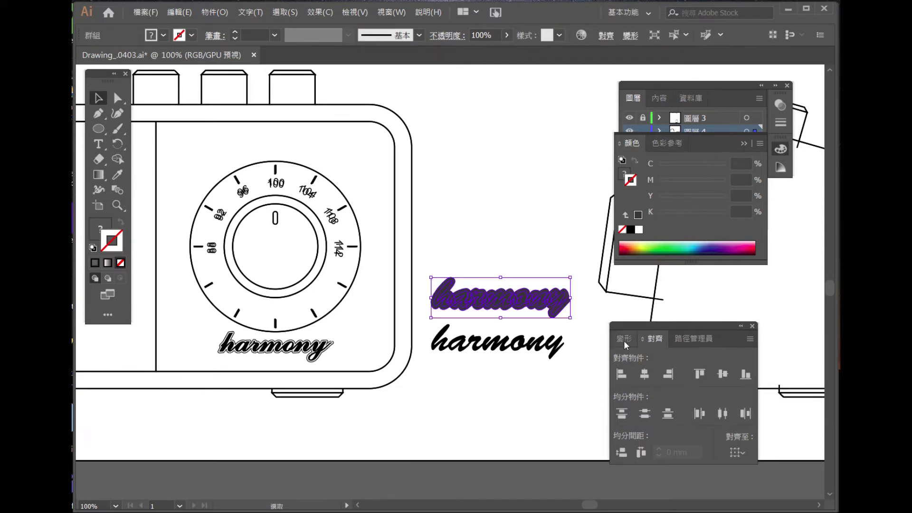
Step: Unite the expanded copy into a single shape with Pathfinder
click(695, 339)
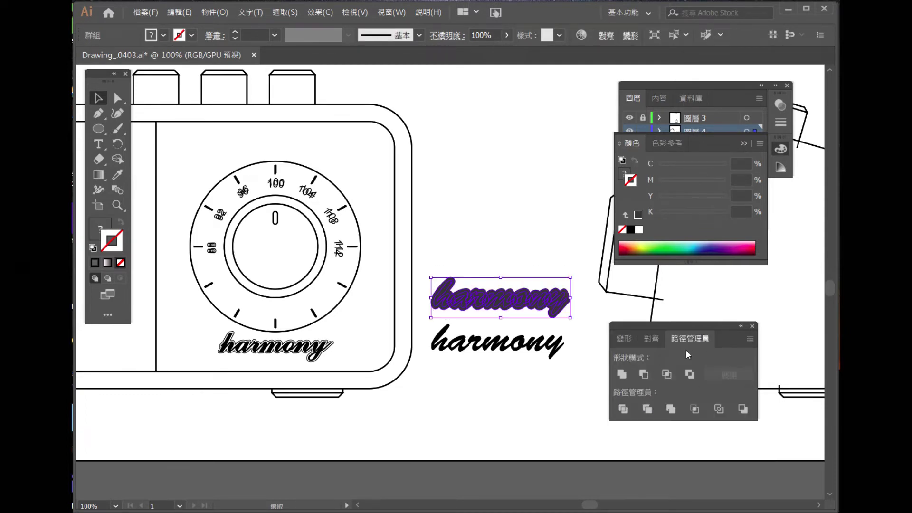
click(621, 375)
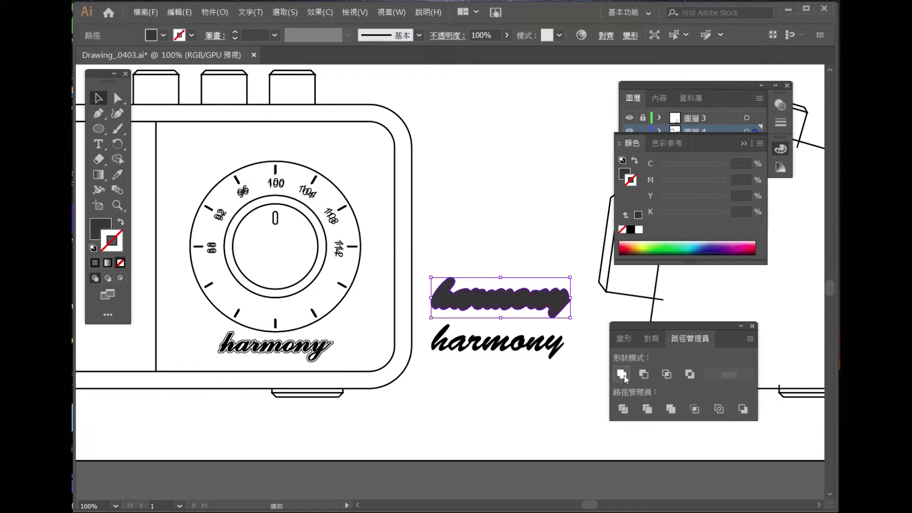
click(528, 248)
click(475, 297)
Step: Make the merged shape an unfilled outline with a 0.5 pt stroke
click(93, 247)
click(117, 223)
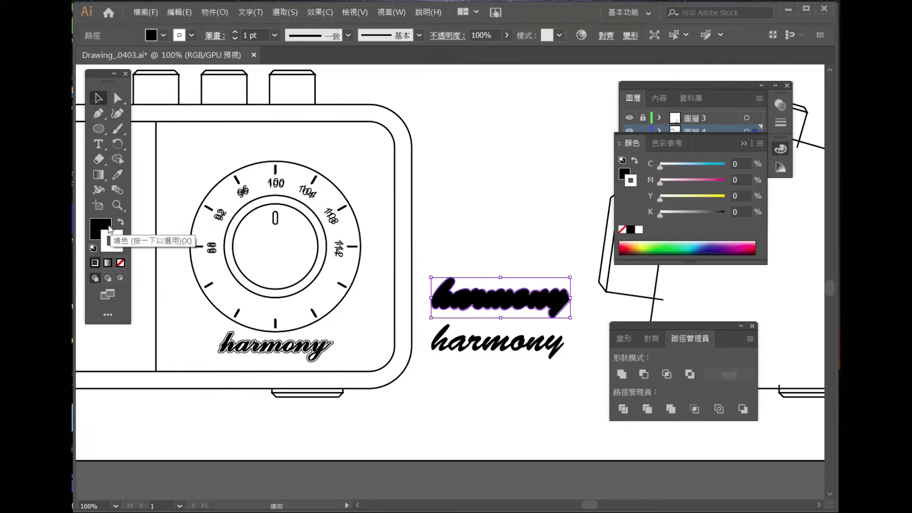
click(121, 263)
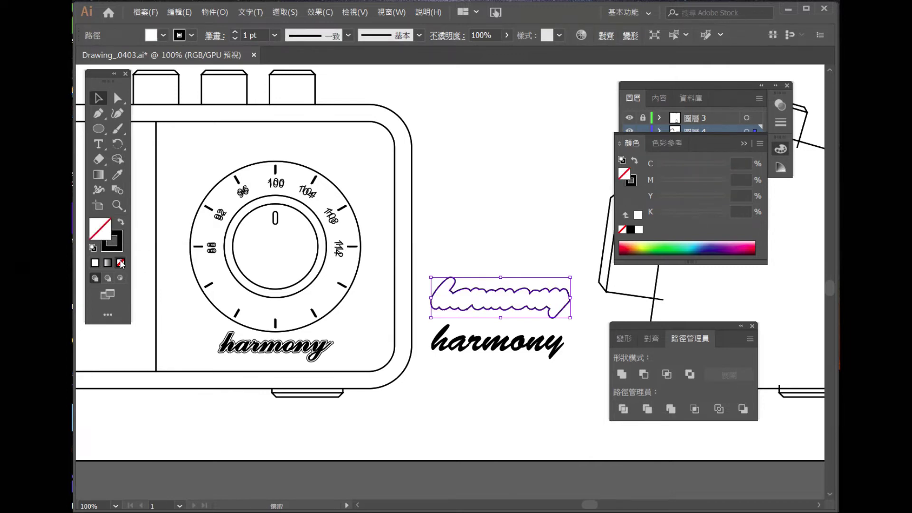
click(257, 32)
text(0.5)
key(Return)
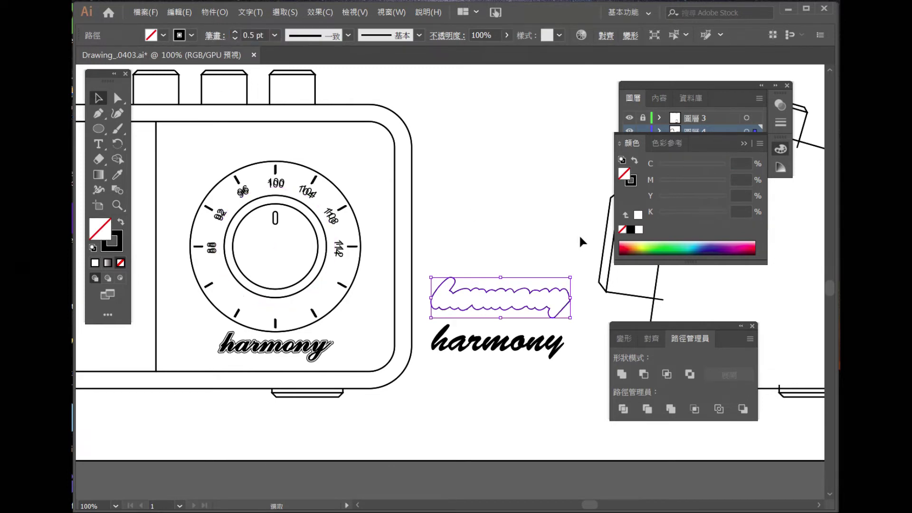
Step: Move the black harmony lettering on top of the outline
click(580, 241)
drag(533, 350, 540, 304)
click(546, 362)
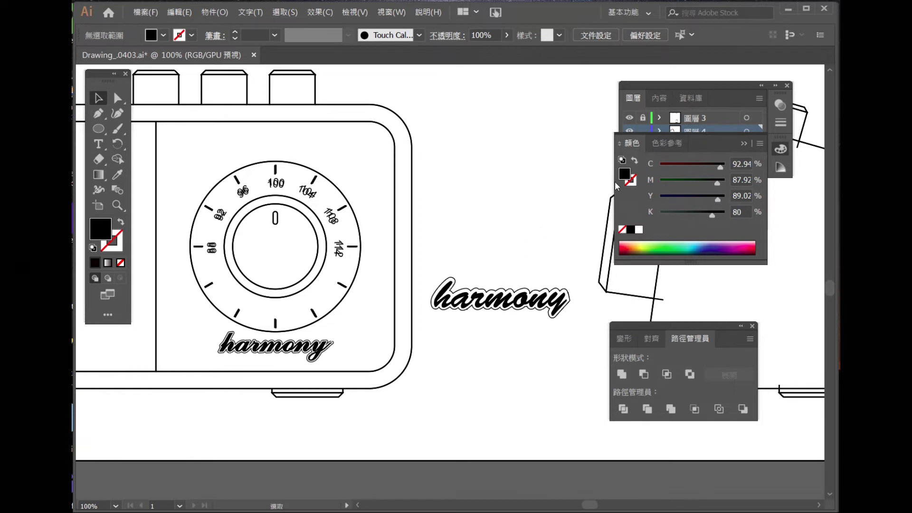
Step: Hide Layer 3 and Layer 4's new harmony logo in the Layers panel
click(674, 97)
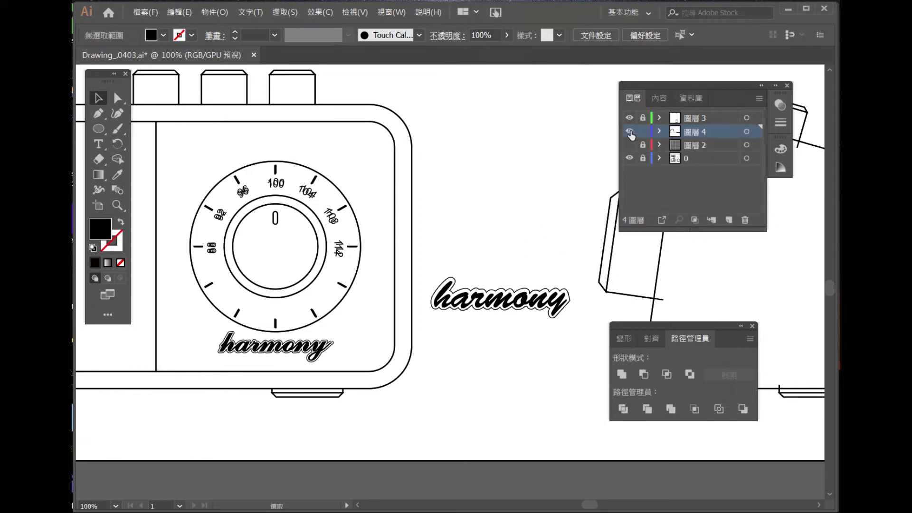
click(630, 131)
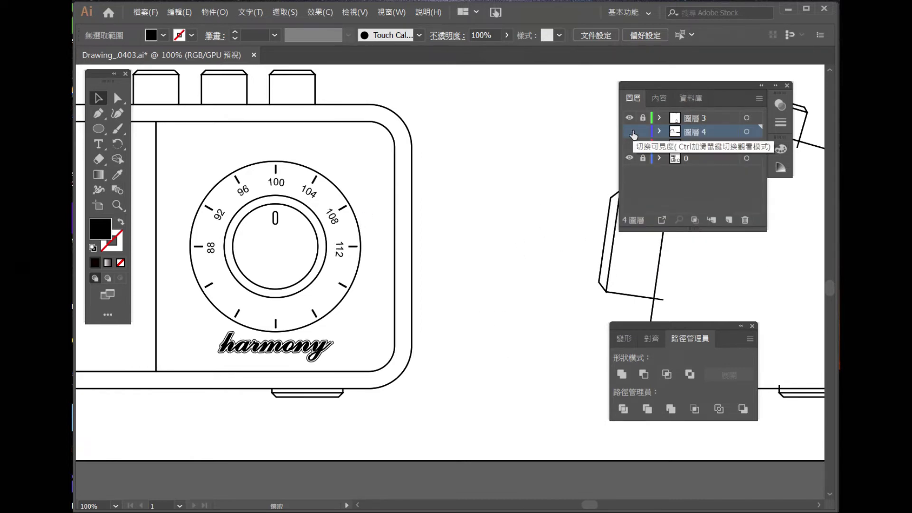
click(630, 131)
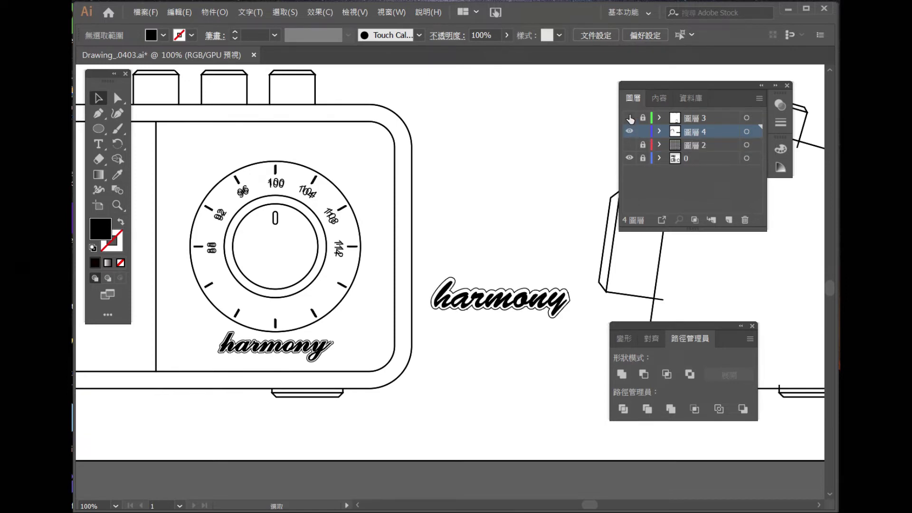
click(629, 118)
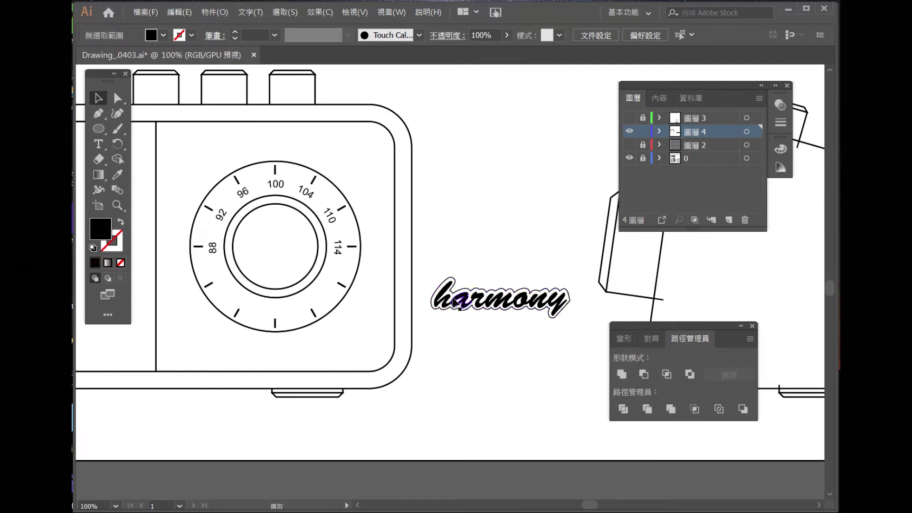
click(629, 132)
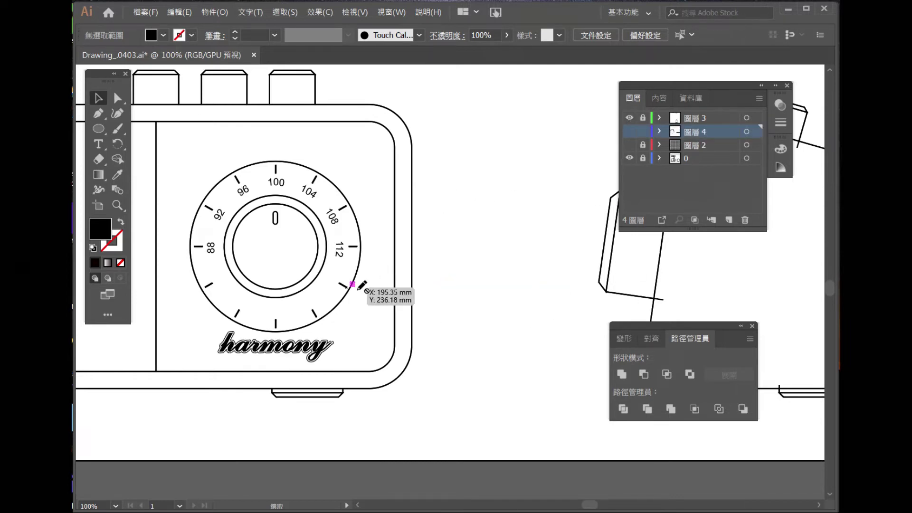
Step: Select the top control panel's icons and labels and switch to Photoshop
drag(338, 226, 522, 413)
drag(394, 126, 375, 242)
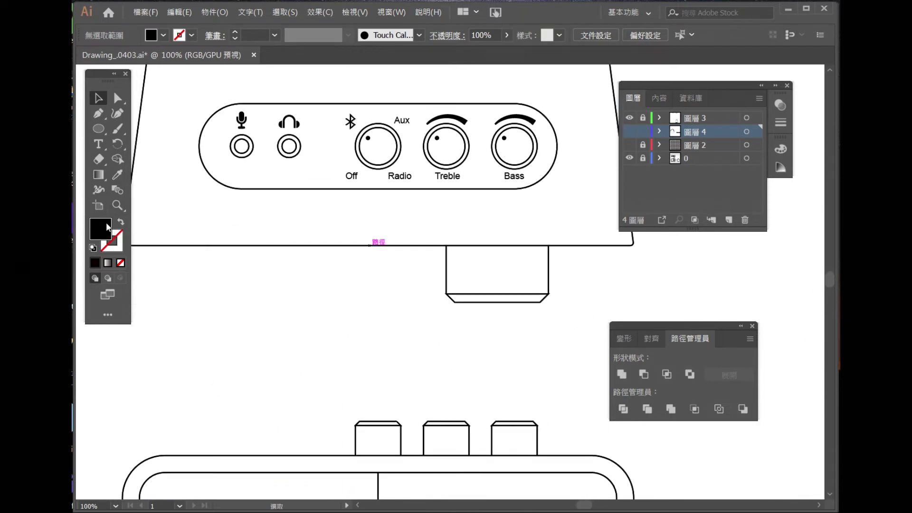
click(746, 118)
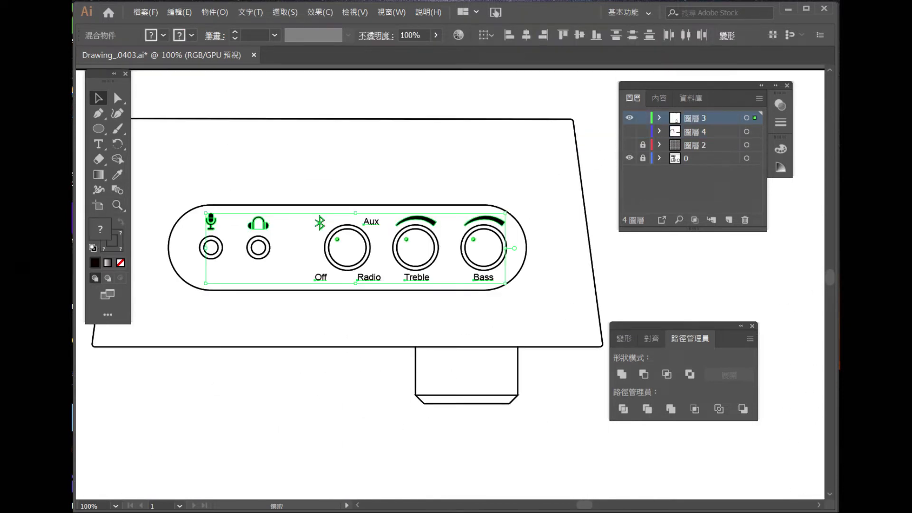
click(375, 478)
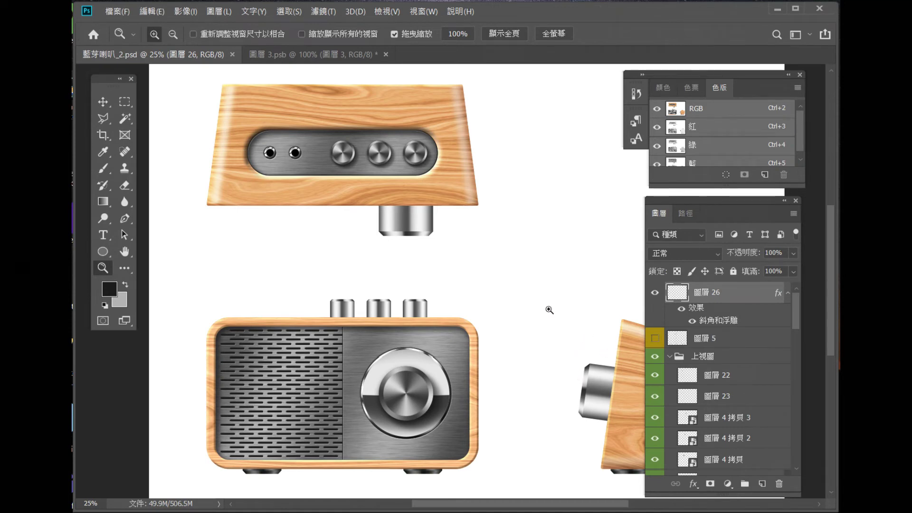
Step: Paste the control icons and labels as pixels and move them onto the top panel
key(ctrl+v)
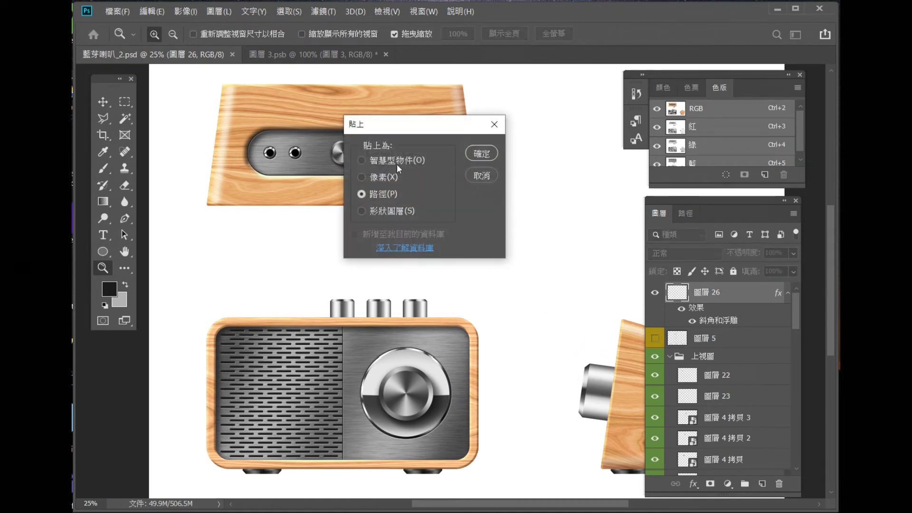
click(377, 178)
click(481, 153)
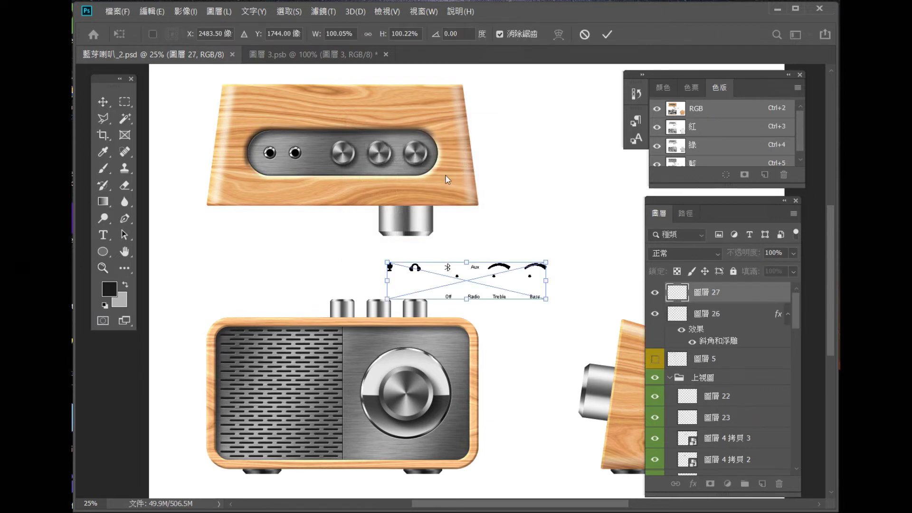
key(Return)
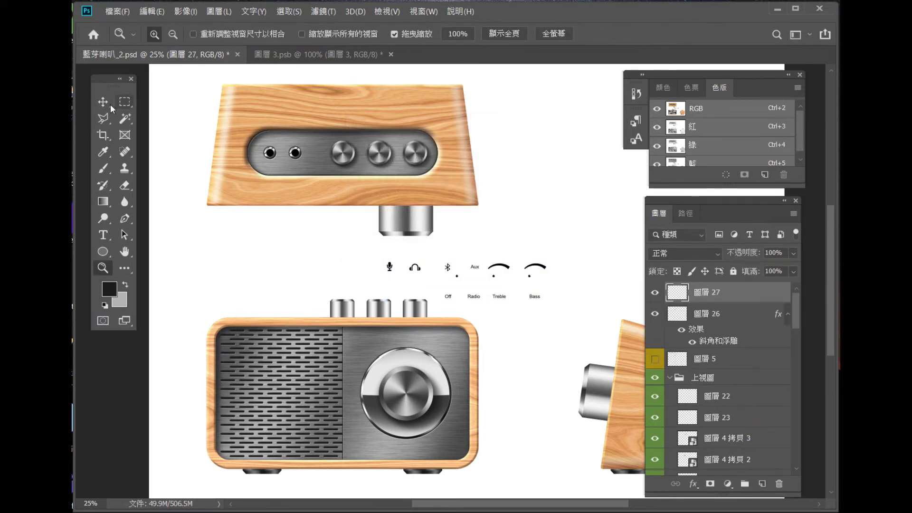
mouse_move(482, 261)
mouse_down()
mouse_move(379, 139)
mouse_move(498, 211)
mouse_up()
Step: Inspect the top panel's labels, then zoom out and in on the large front knob
click(103, 268)
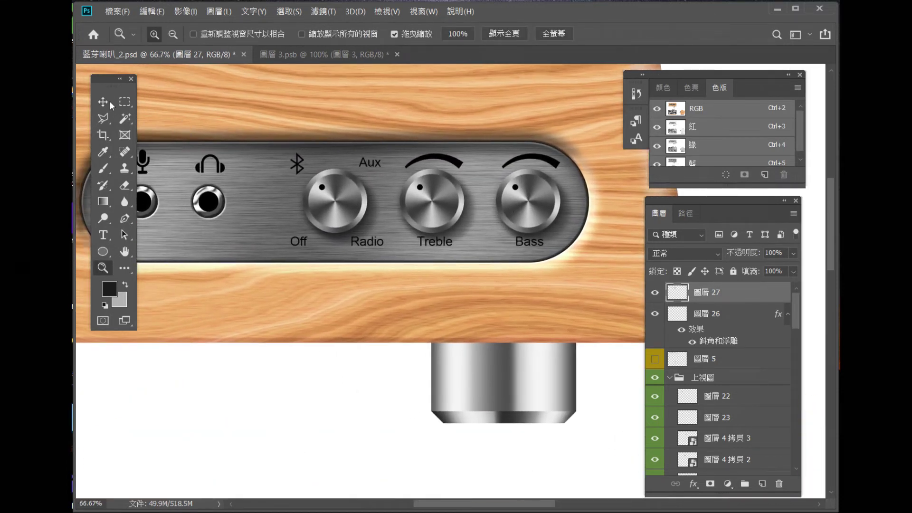
click(102, 101)
drag(201, 95, 247, 108)
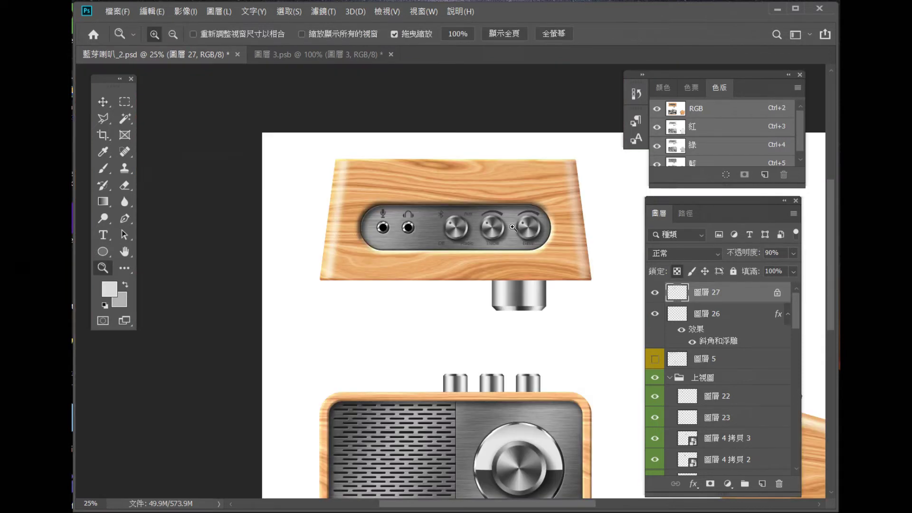
click(513, 227)
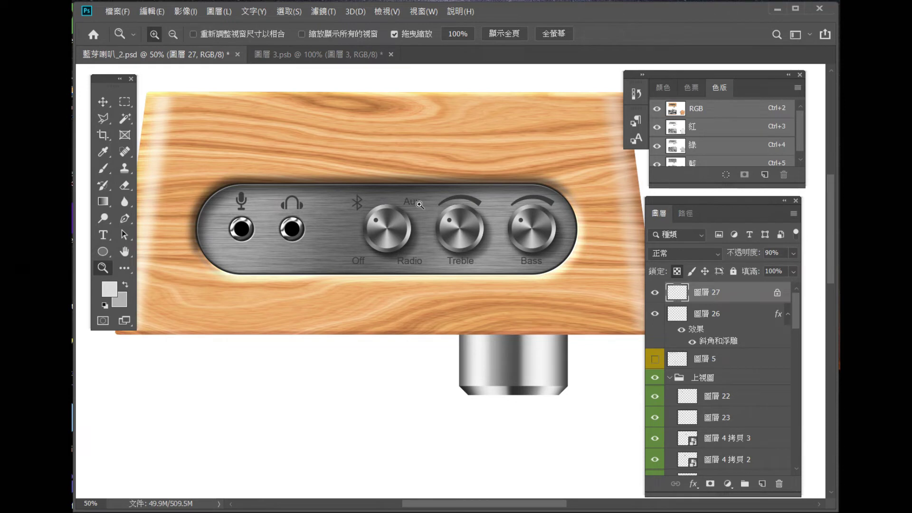
click(419, 205)
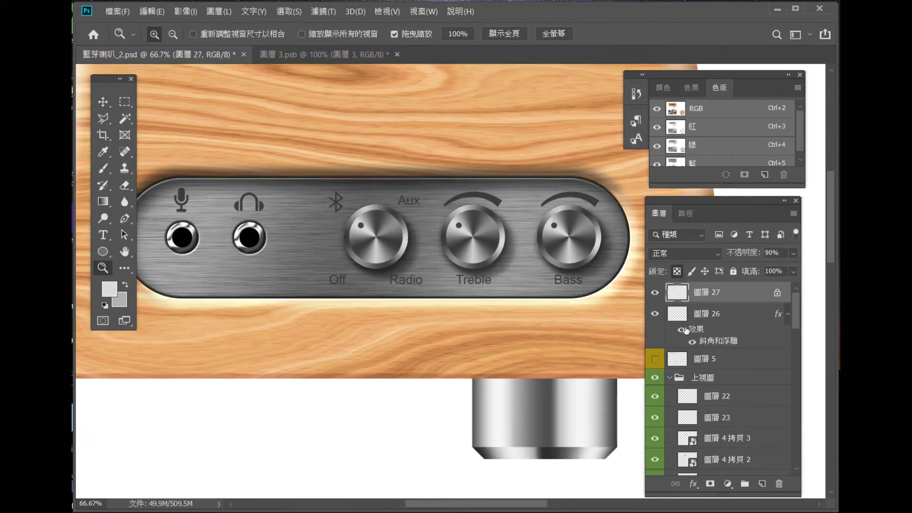
drag(538, 365, 485, 309)
key(ctrl+minus)
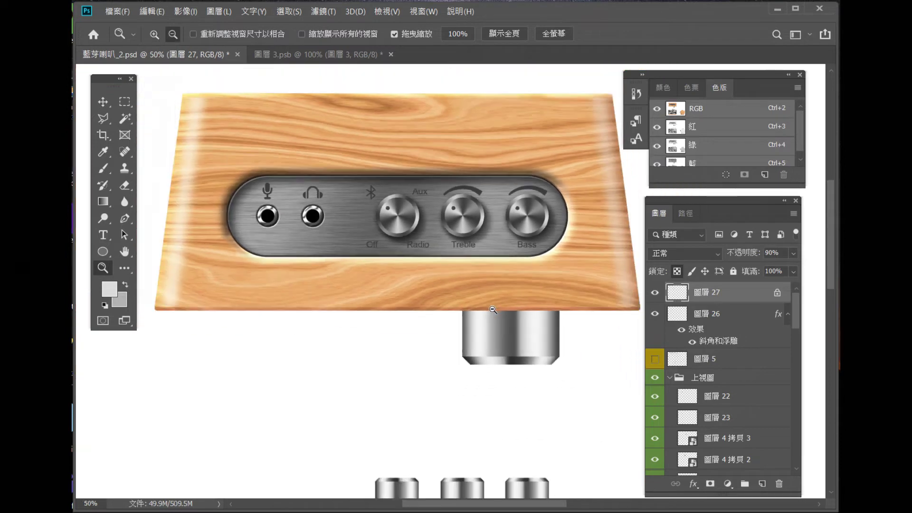
key(ctrl+minus)
drag(500, 357, 410, 180)
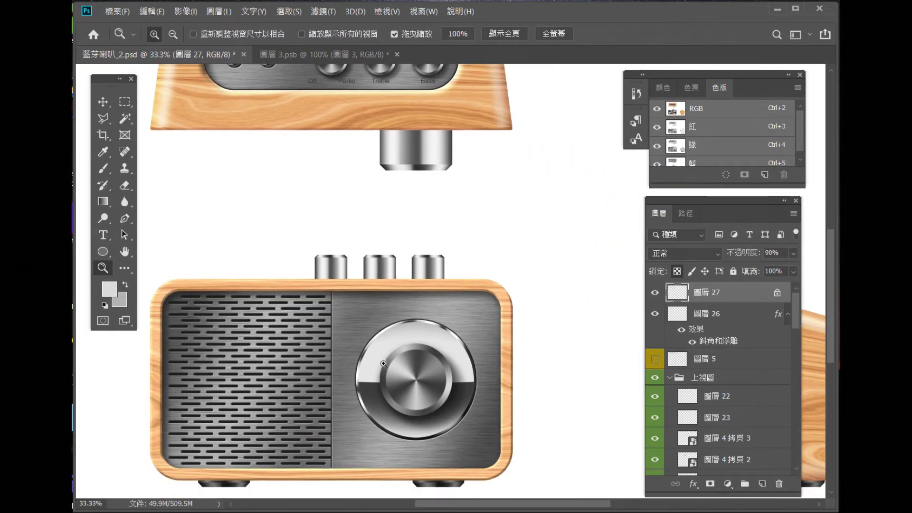
click(443, 404)
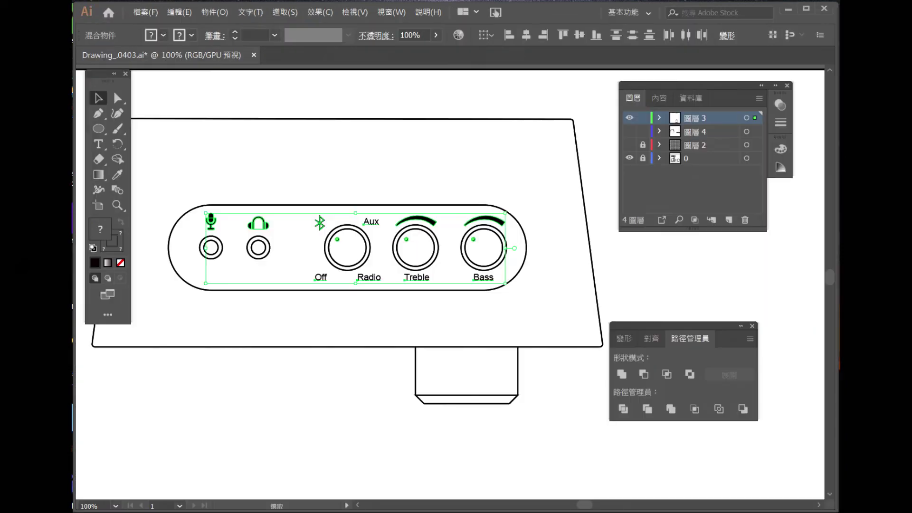
Step: Select the front dial's tick marks and numbers and paste them into the Photoshop speaker file
click(569, 414)
scroll(475, 285, down, 10)
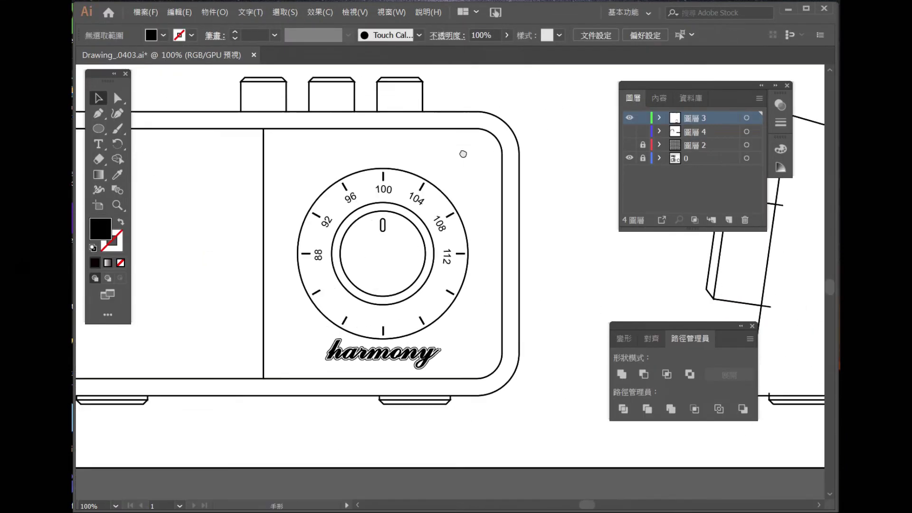
mouse_move(281, 148)
mouse_down()
mouse_move(478, 329)
mouse_move(418, 354)
mouse_up()
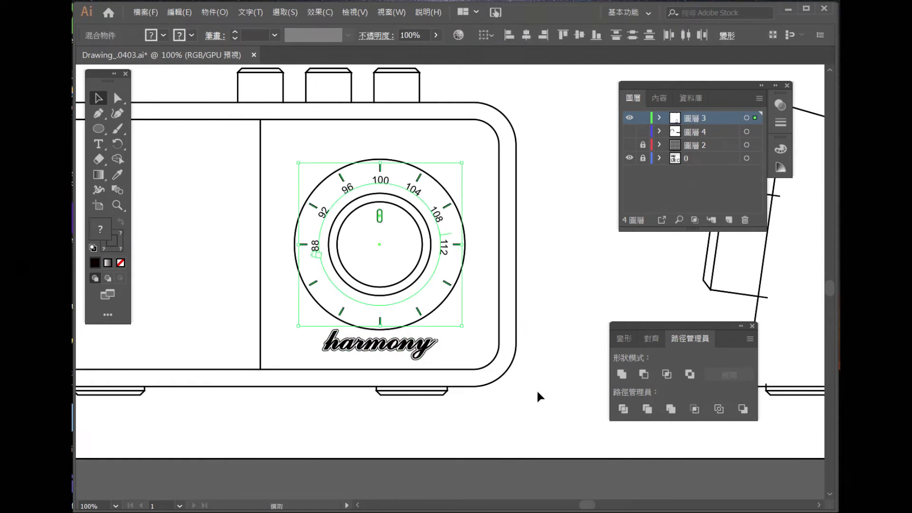
key(a)
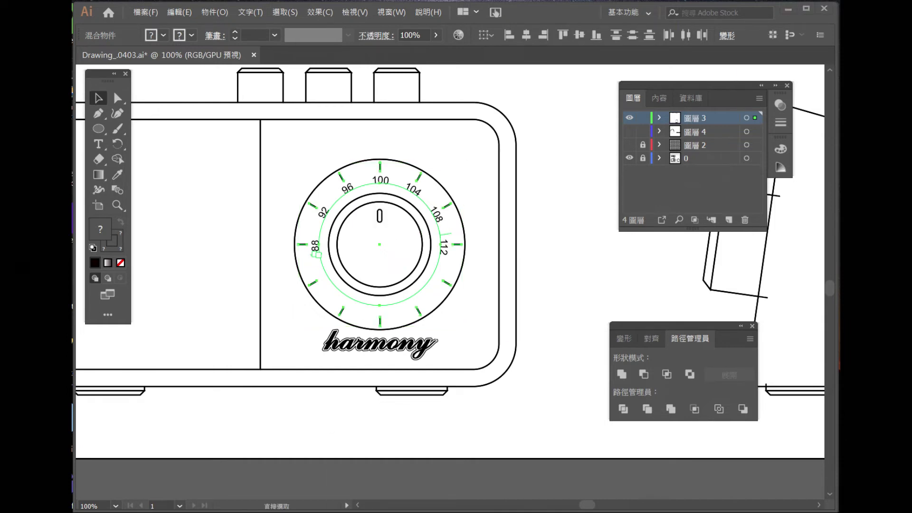
click(400, 485)
key(ctrl+v)
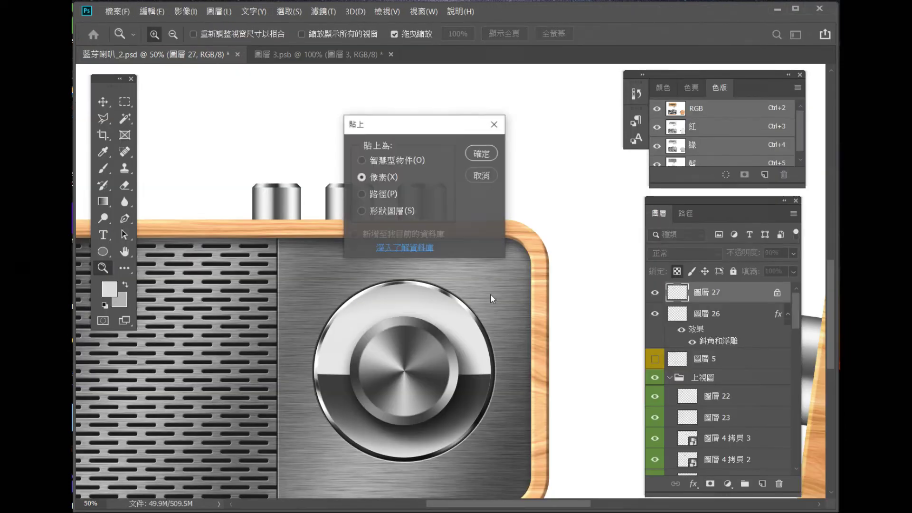
Step: Paste the dial scale as pixels and centre it on the large front knob
click(478, 153)
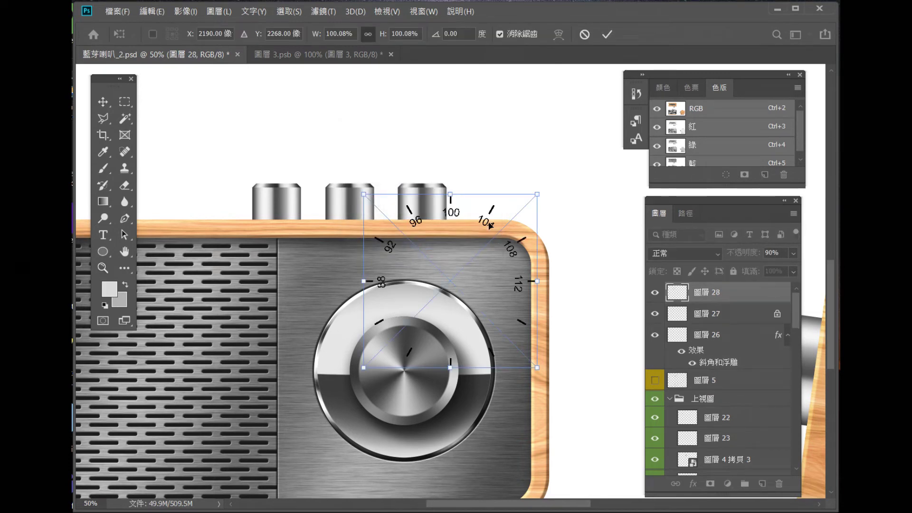
key(Return)
drag(491, 210, 444, 301)
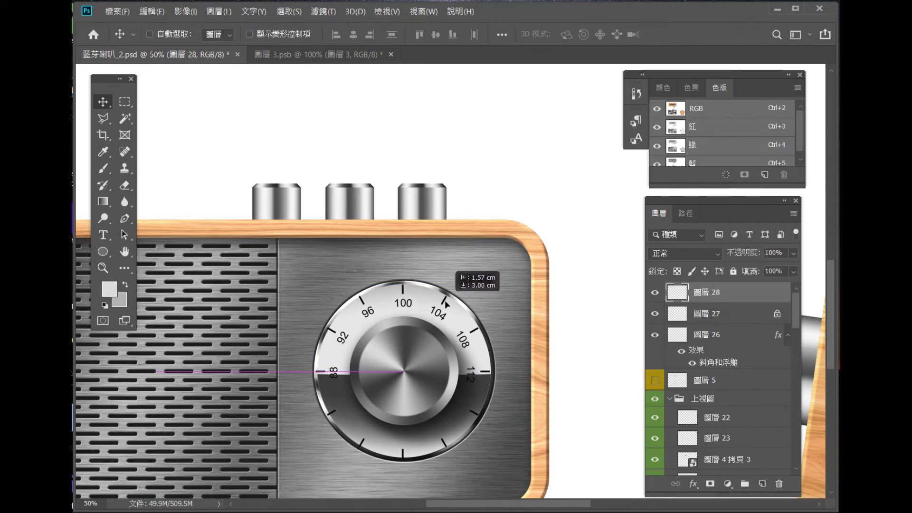
drag(445, 303, 447, 303)
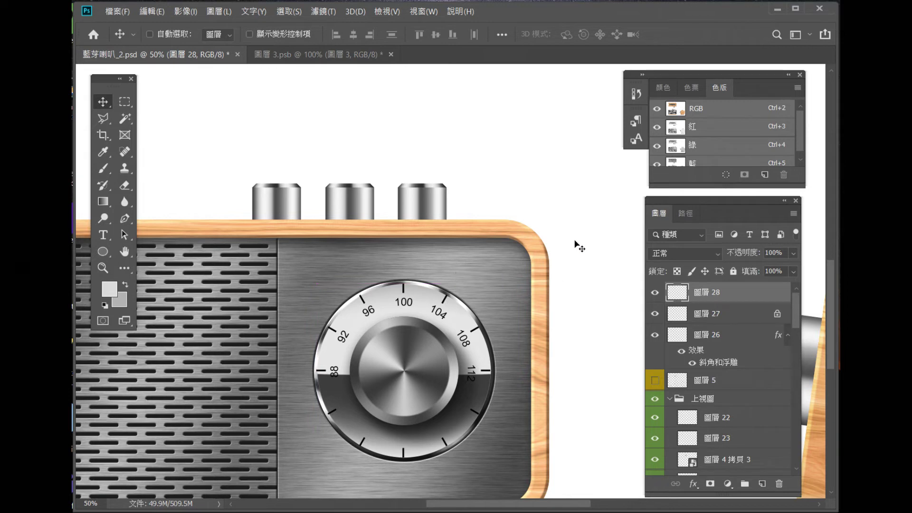
Step: Lock the scale layer's transparency and fill it with a dark grey sampled from the artwork
click(677, 271)
click(109, 289)
drag(438, 262, 442, 327)
click(785, 191)
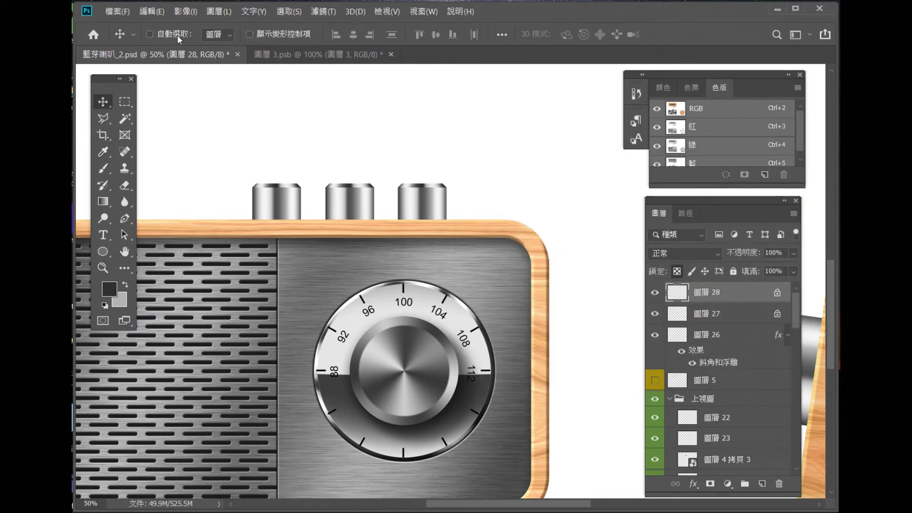
click(184, 11)
click(193, 200)
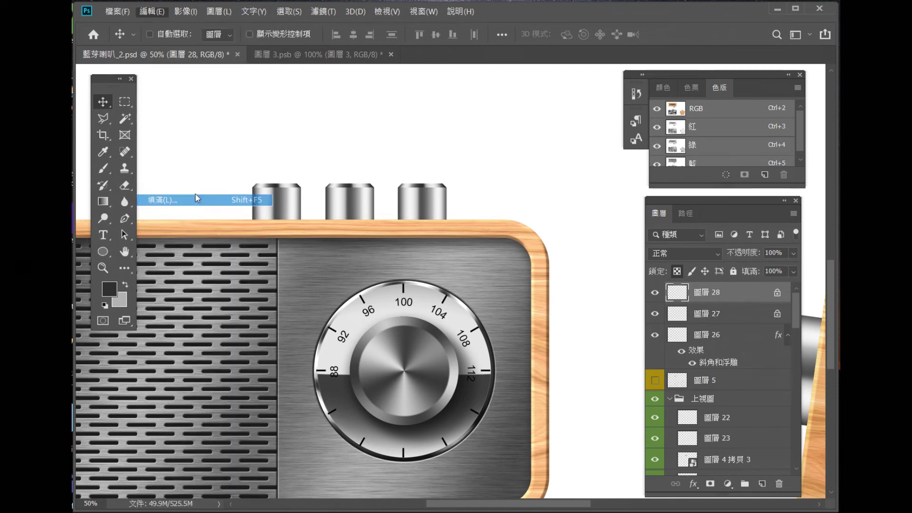
click(515, 142)
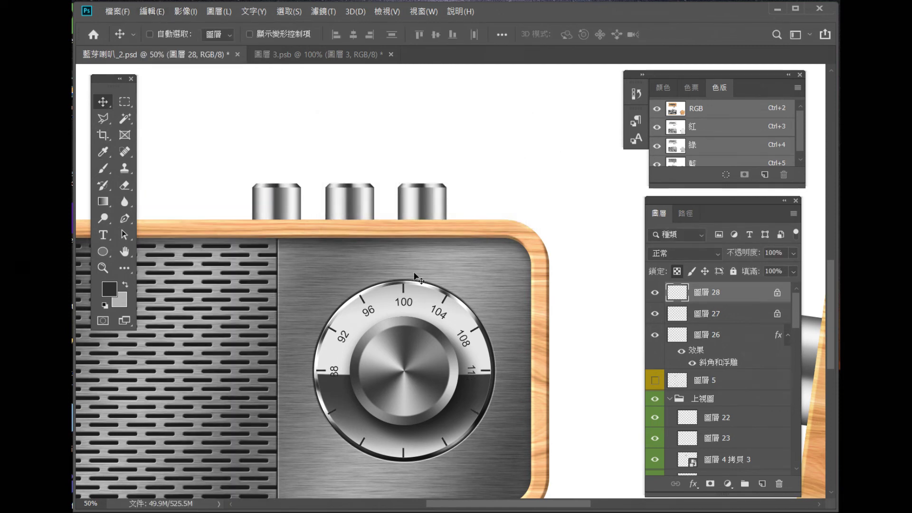
Step: Set the dial scale layer's opacity to 90%
click(781, 254)
text(90)
key(Return)
key(ctrl+plus)
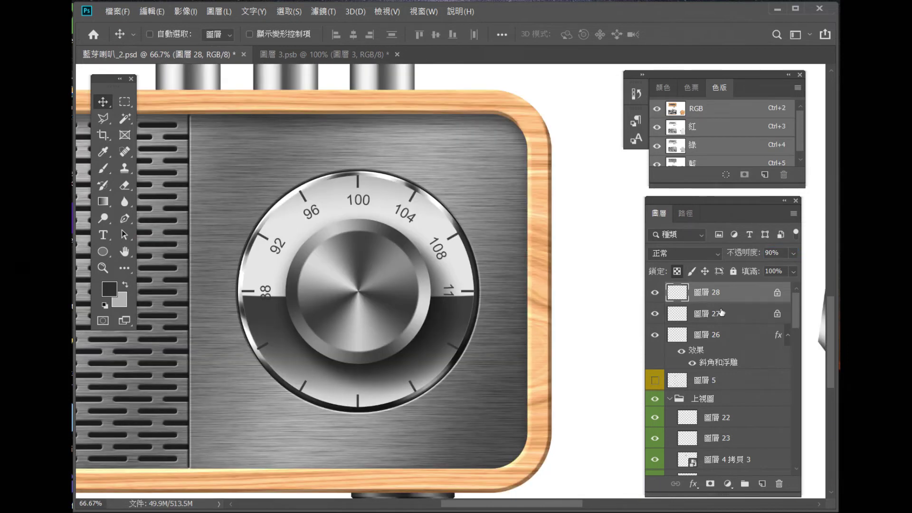
click(692, 485)
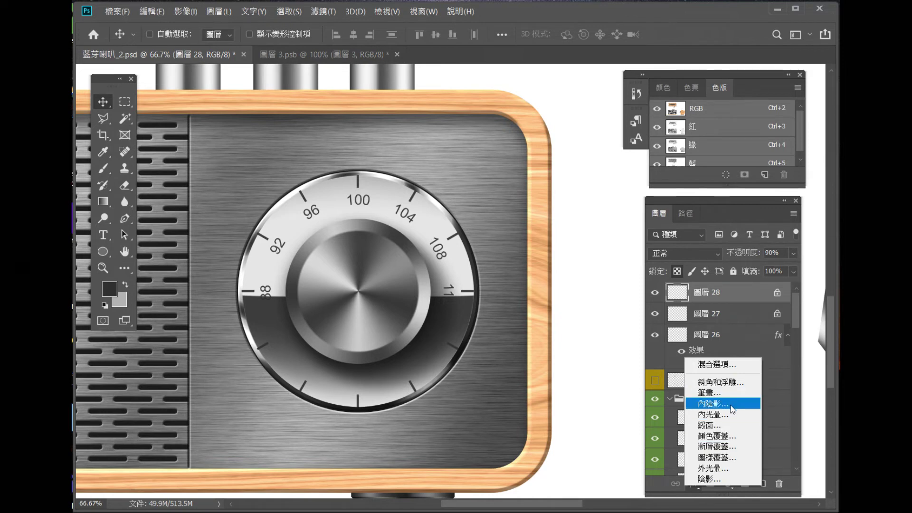
Step: Add Bevel and Emboss to layer 28 with Emboss style, size 2 px and soften 2 px
click(719, 382)
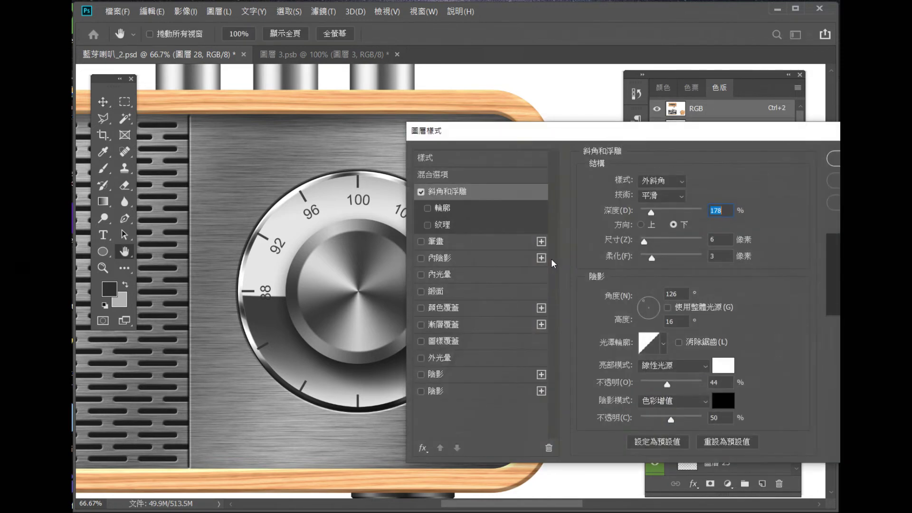
drag(644, 241, 642, 242)
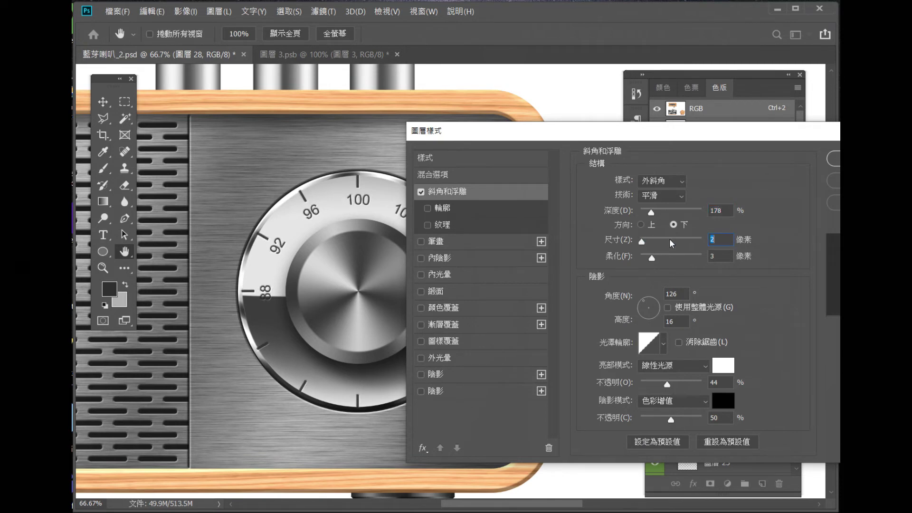
drag(651, 258, 647, 257)
click(668, 183)
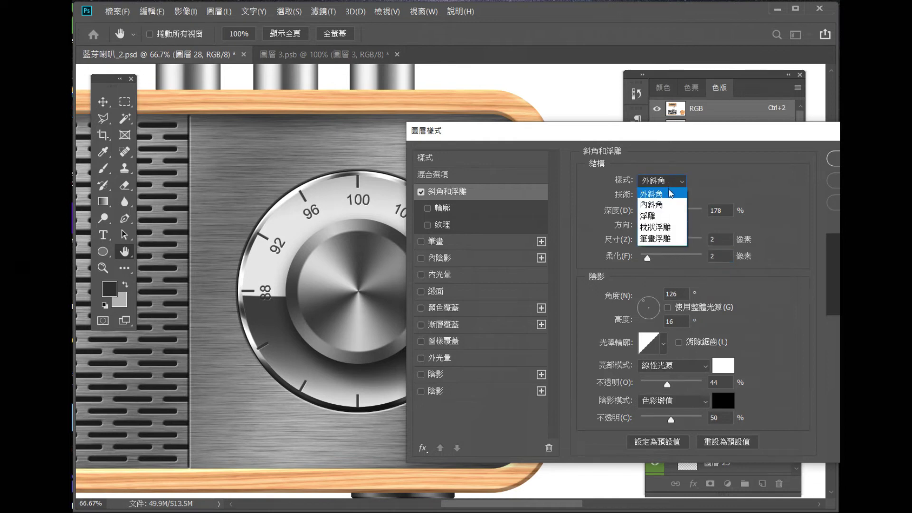
click(669, 218)
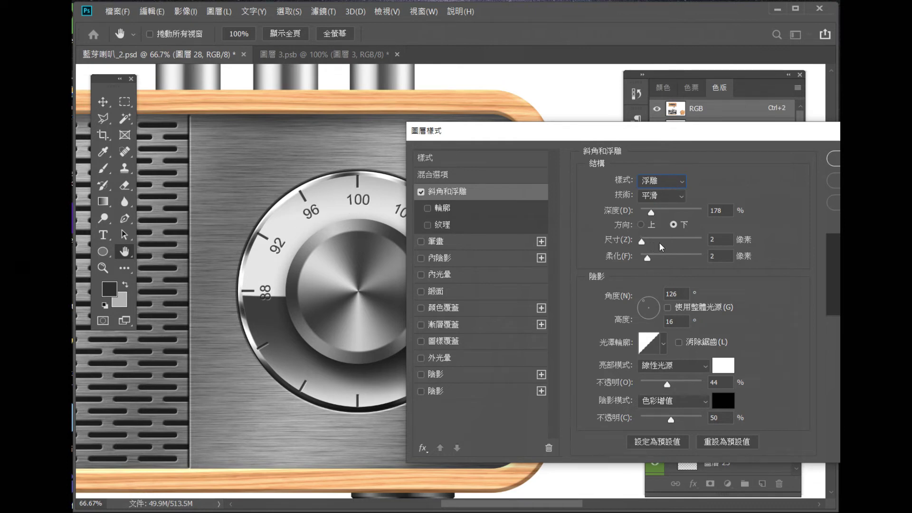
Step: Set layer 28's Bevel & Emboss size to 3 and apply it
click(717, 239)
text(3)
key(Return)
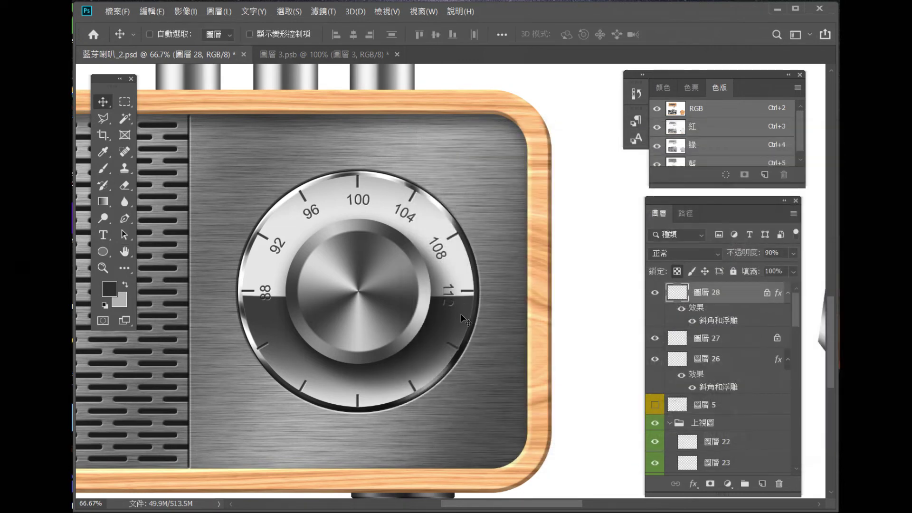
Step: Copy layer 28's layer style and paste it onto layer 27
click(103, 267)
key(ctrl+minus)
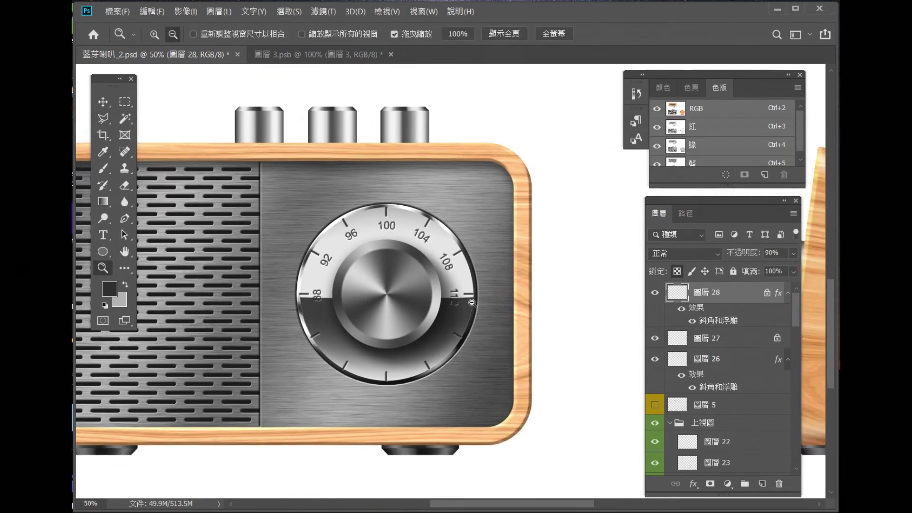
key(ctrl+minus)
mouse_move(488, 262)
mouse_down()
mouse_move(442, 327)
mouse_move(433, 408)
mouse_up()
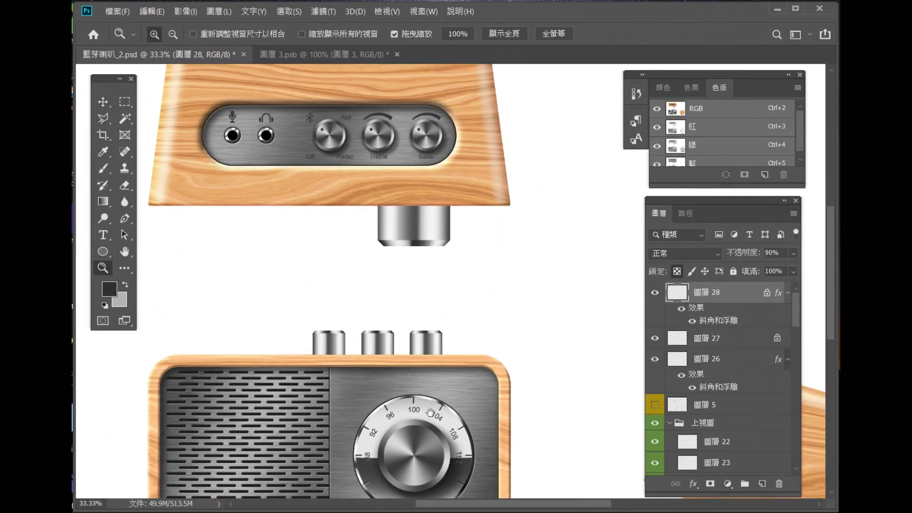
scroll(372, 224, down, 1)
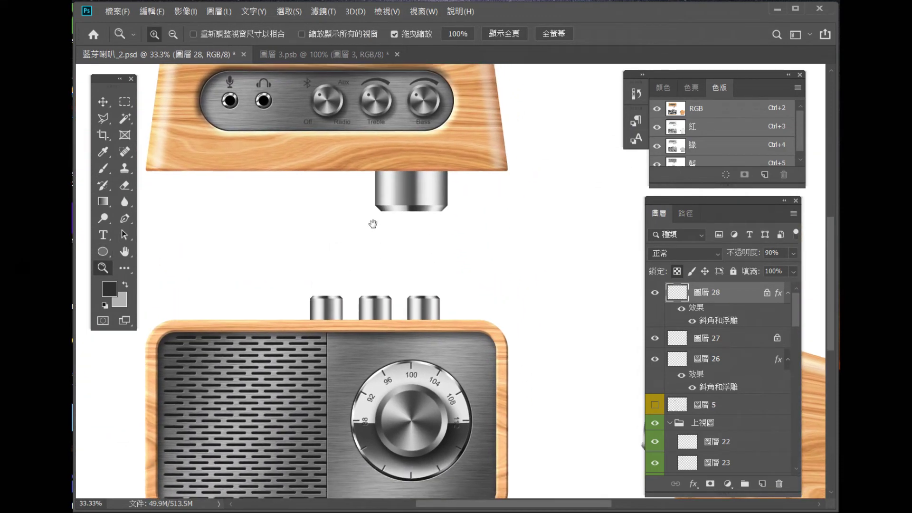
right_click(779, 297)
click(741, 341)
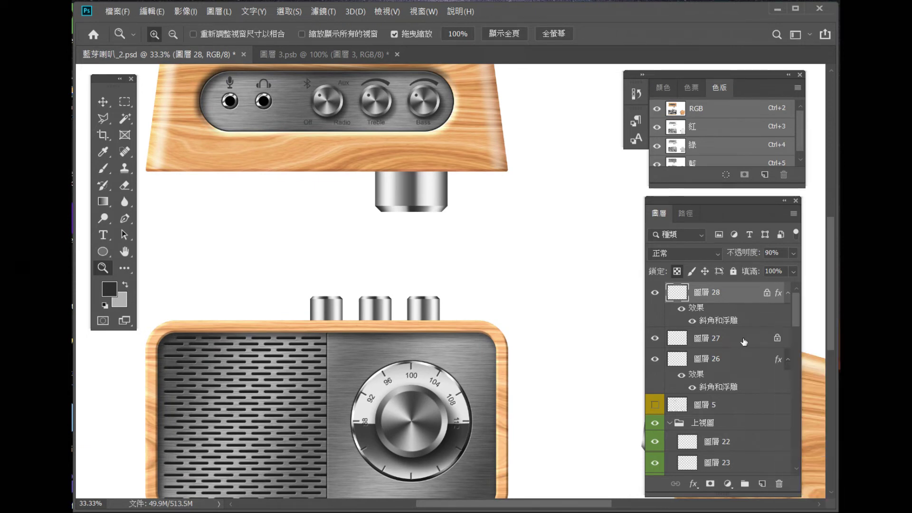
right_click(743, 342)
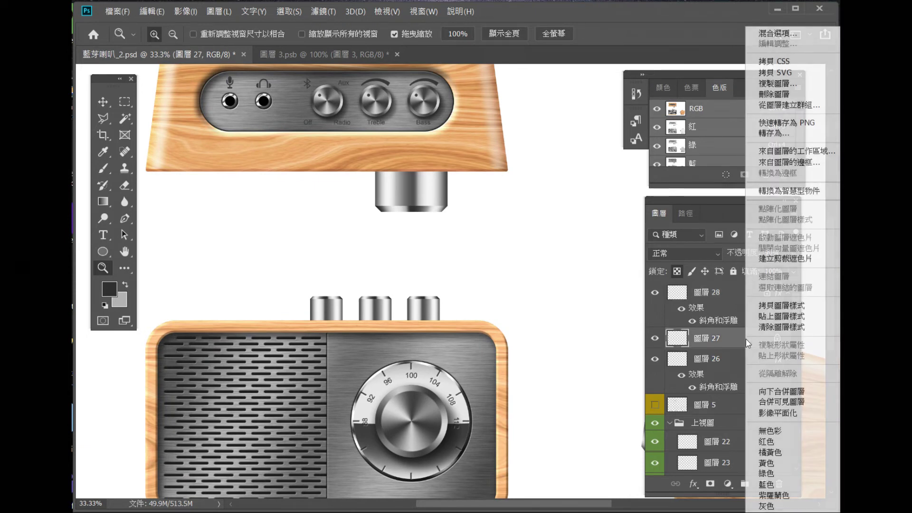
click(783, 316)
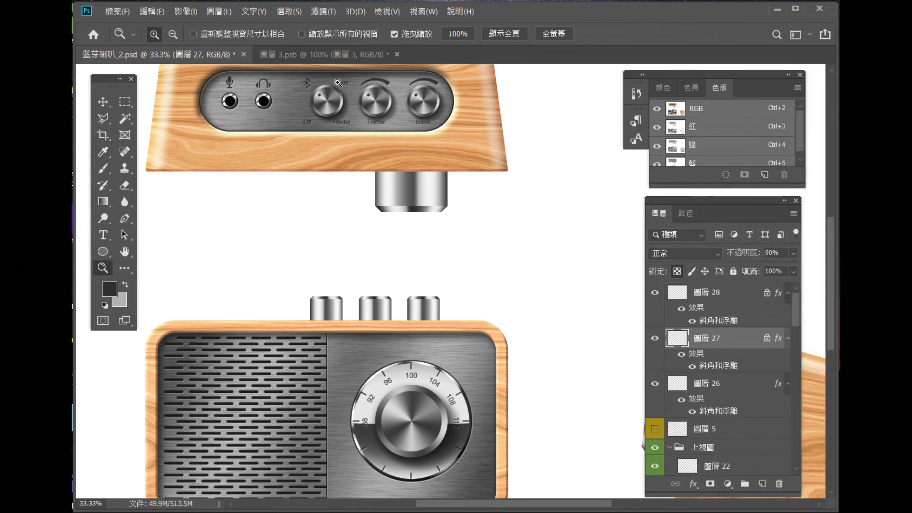
Step: Zoom in on the Aux and Radio knobs, then back out to the dial area
drag(337, 83, 387, 205)
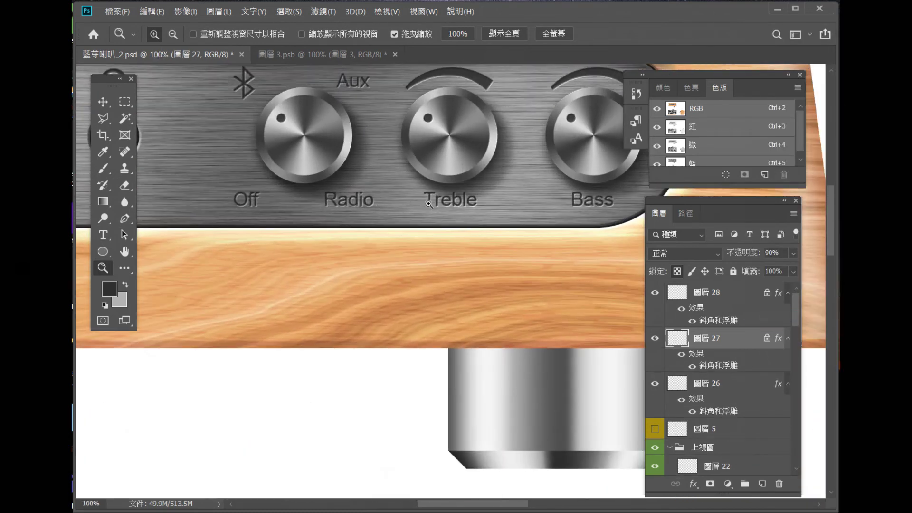
alt+click(470, 204)
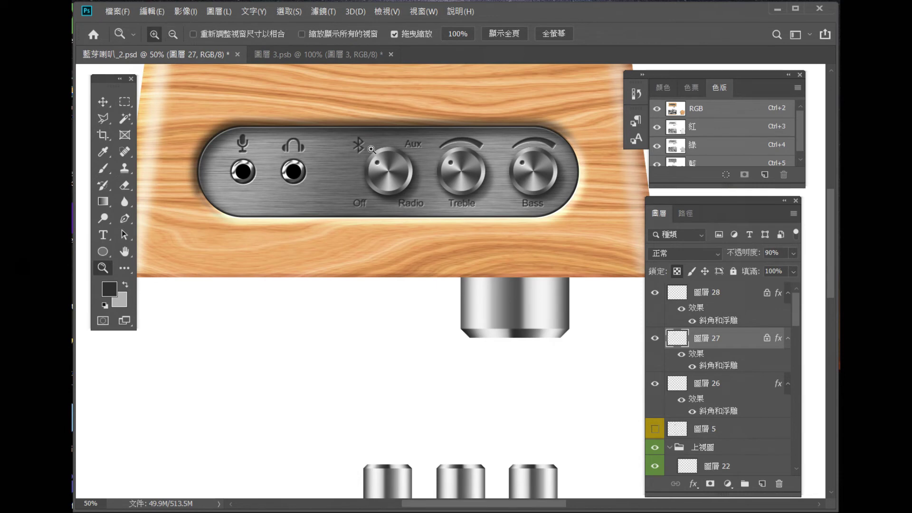
alt+click(465, 203)
click(502, 353)
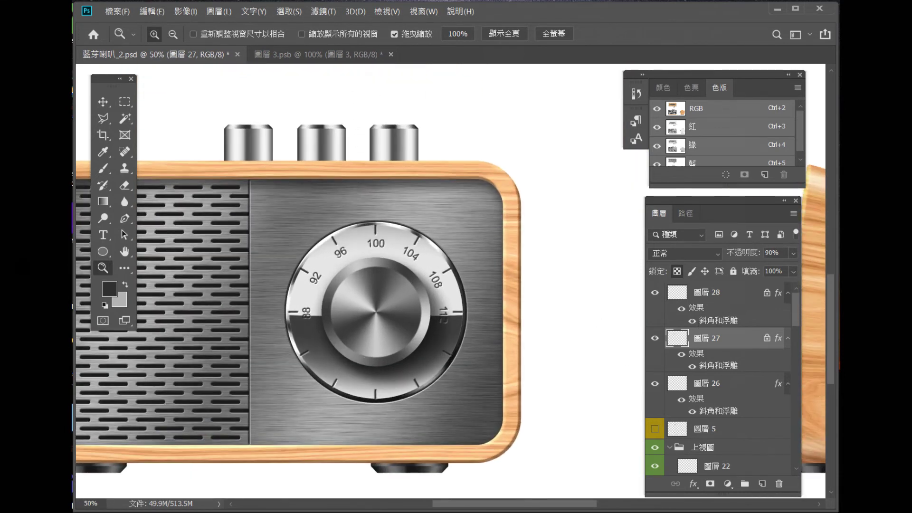
Step: In Illustrator, give the harmony lettering no fill and a 0.5 pt stroke, then direct-select it
click(456, 475)
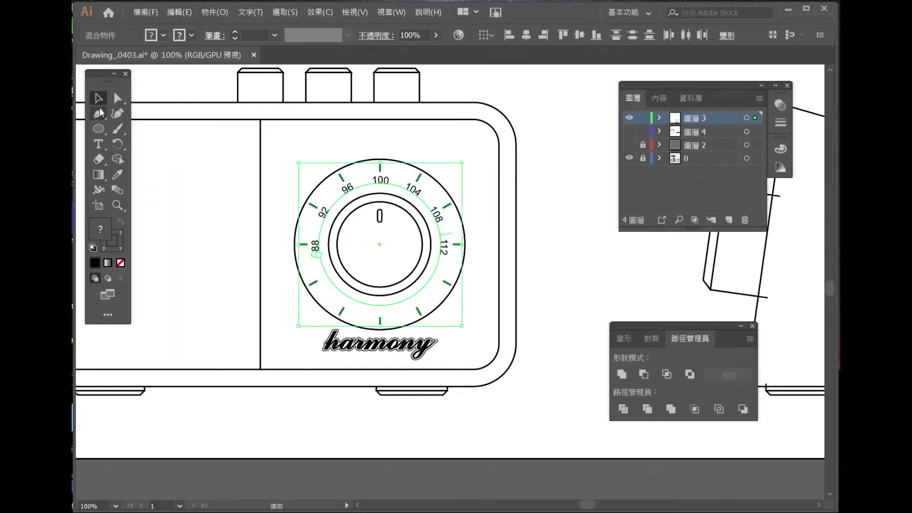
drag(451, 360, 307, 334)
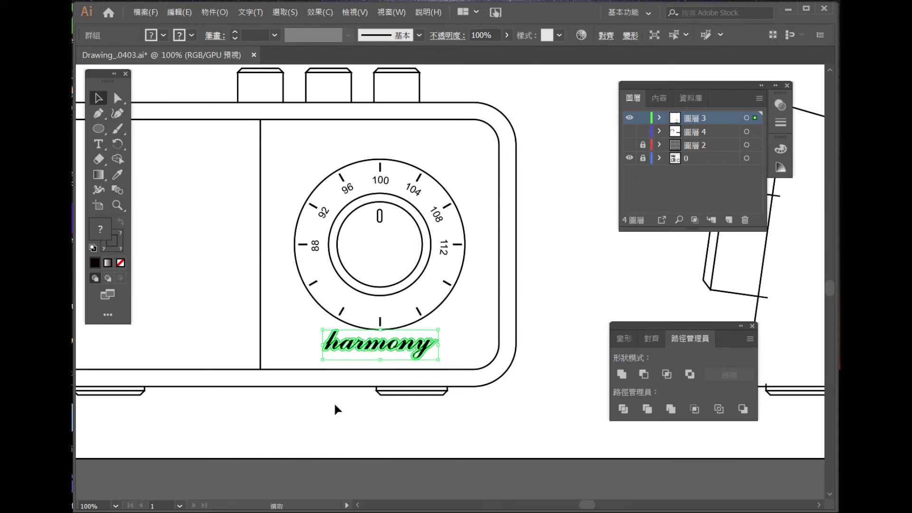
click(93, 248)
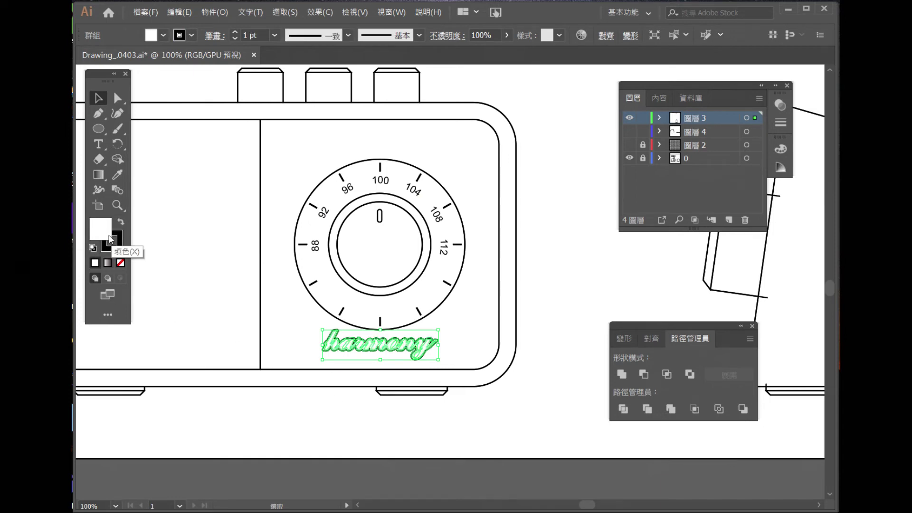
click(120, 263)
click(274, 35)
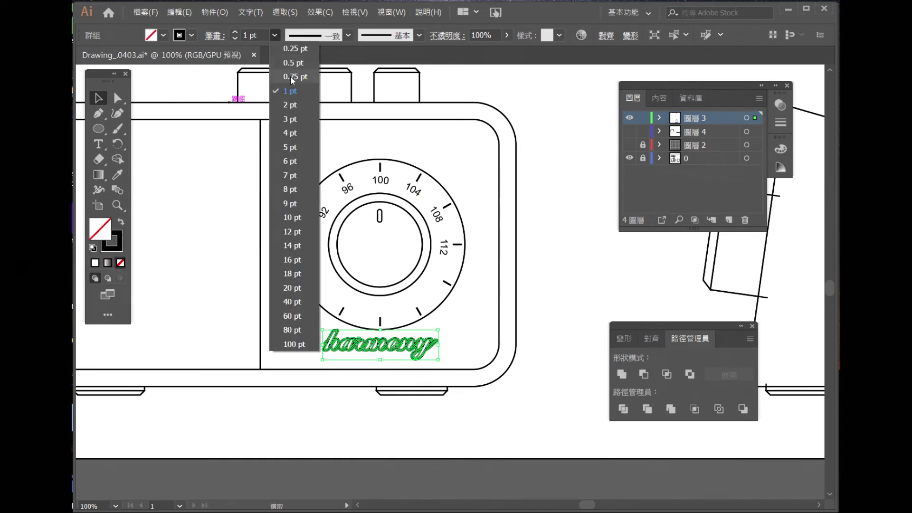
click(285, 88)
click(468, 328)
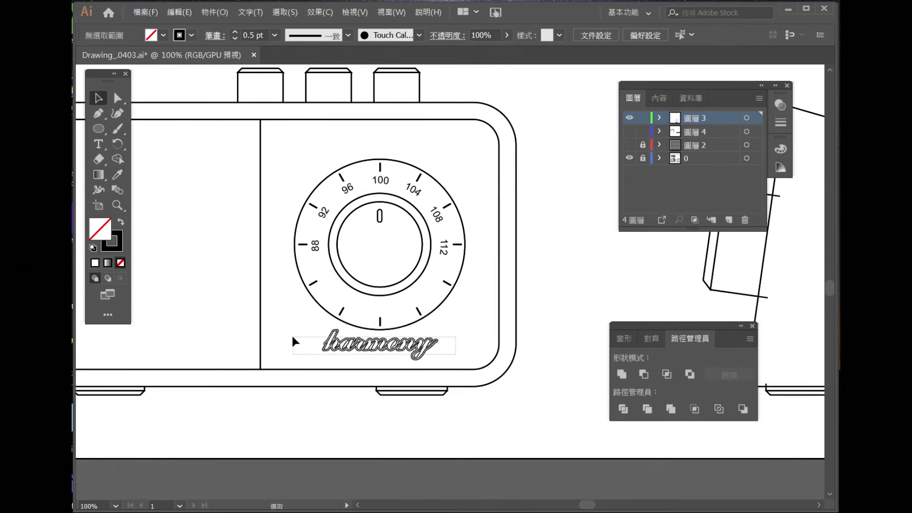
drag(294, 335, 324, 366)
key(a)
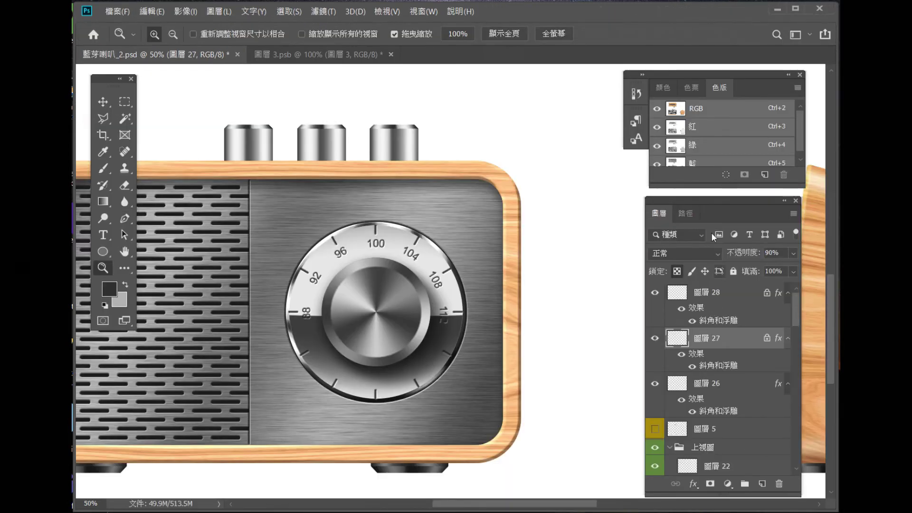
Step: Paste the harmony lettering from Illustrator as a new path, 路徑2
click(685, 213)
click(726, 259)
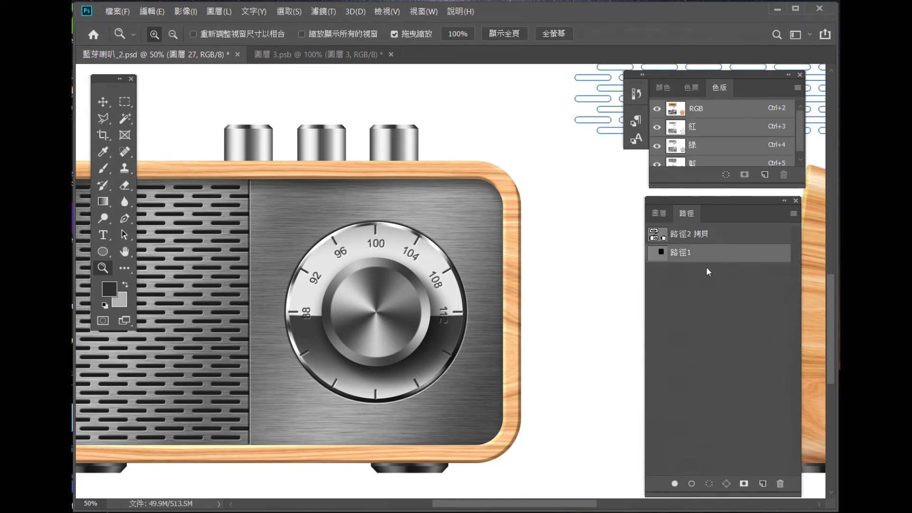
key(ctrl+v)
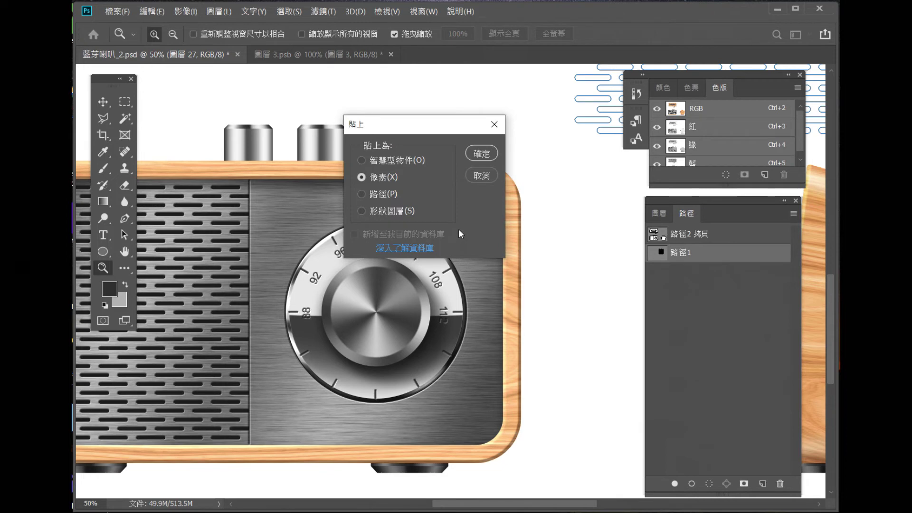
click(481, 176)
click(792, 214)
click(503, 176)
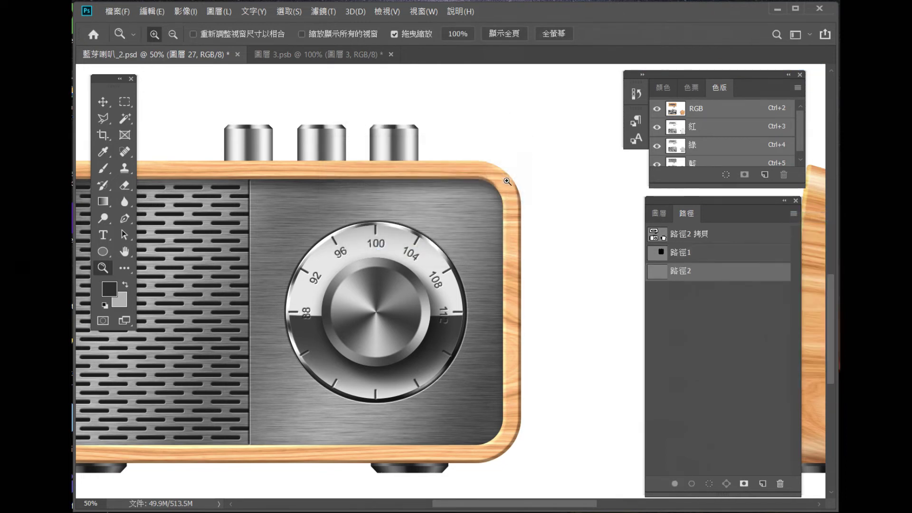
key(ctrl+v)
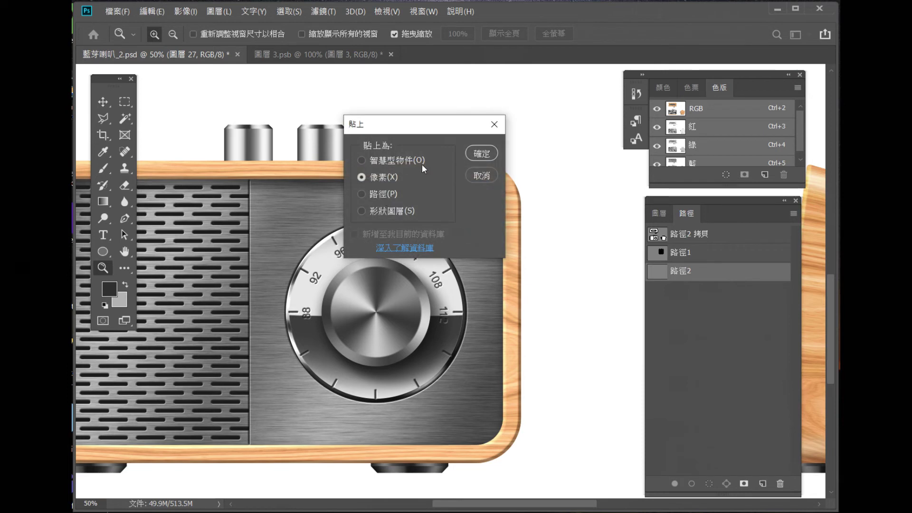
click(481, 153)
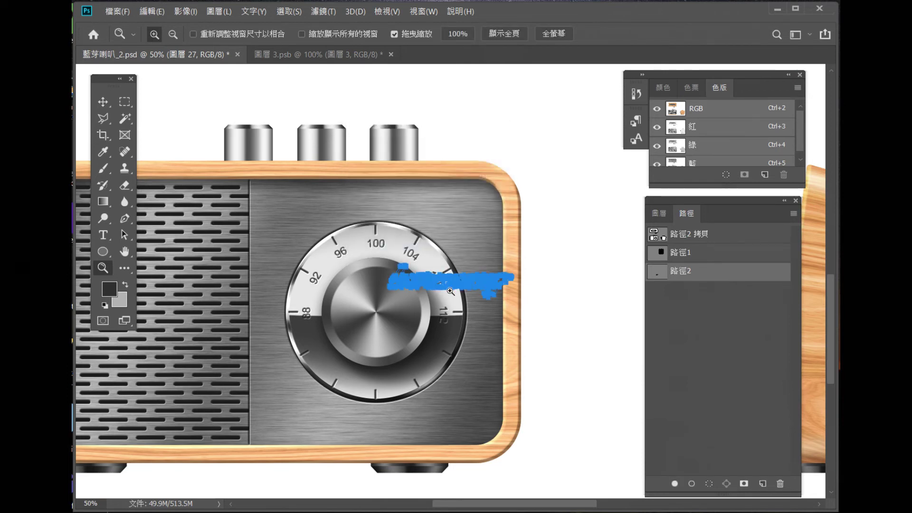
Step: Move the harmony path to sit centred below the tuning dial
click(103, 102)
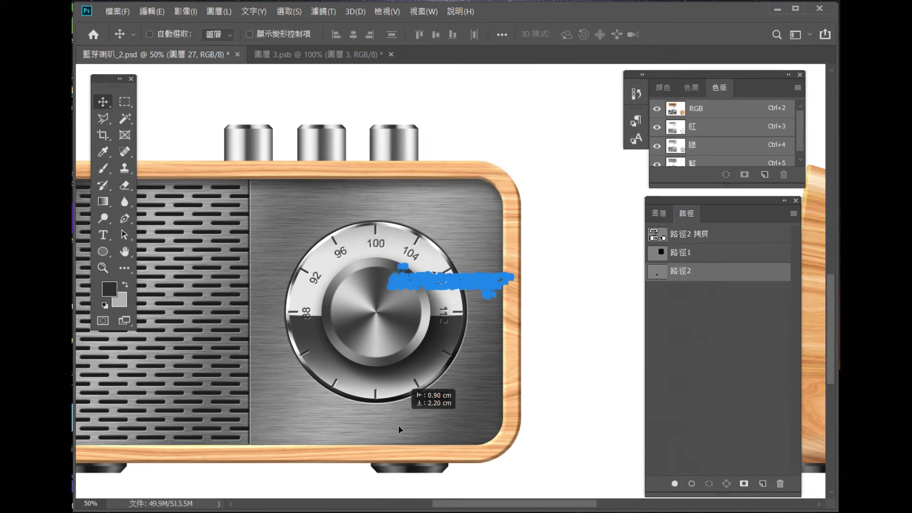
click(124, 235)
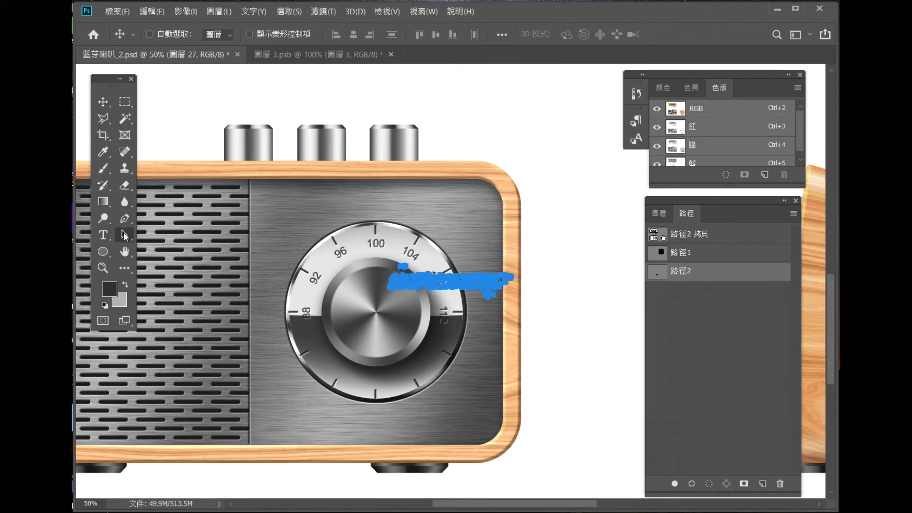
drag(474, 286, 399, 425)
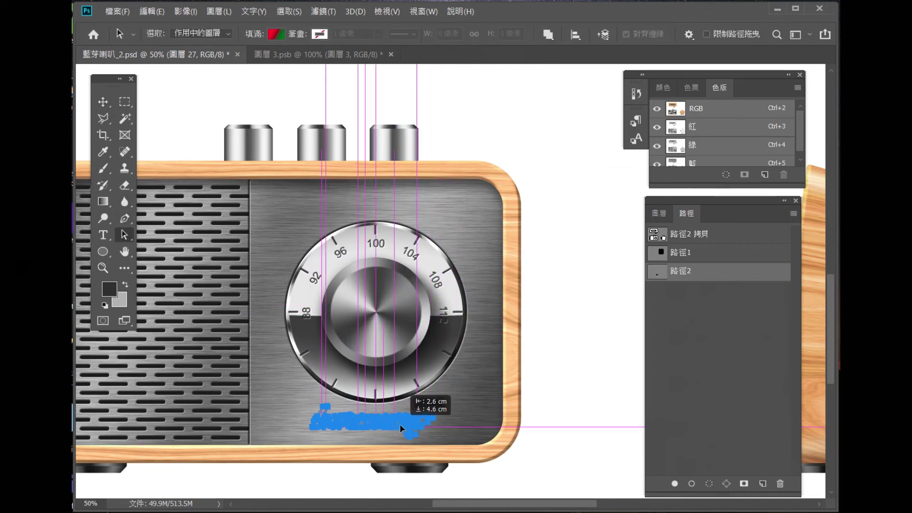
click(103, 267)
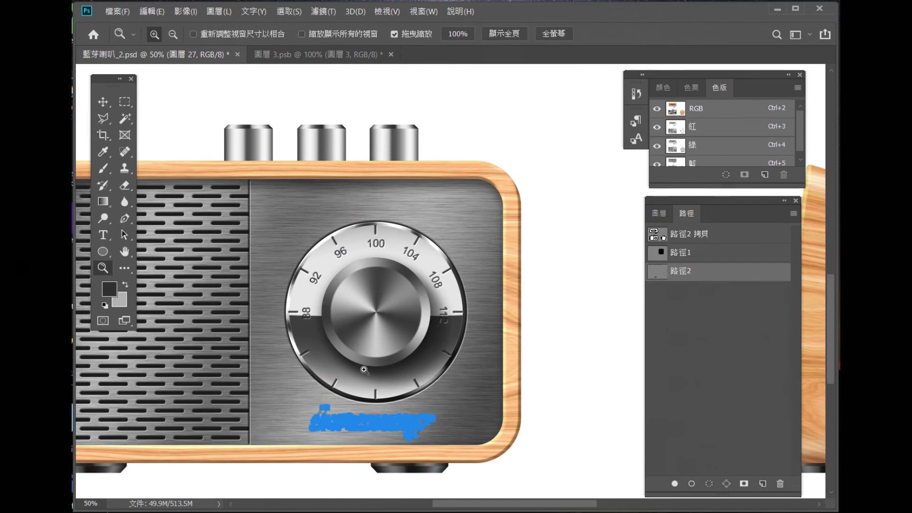
drag(387, 423, 445, 246)
Step: At 100% view, make a selection from the harmony path and return to the Layers panel
key(ctrl+1)
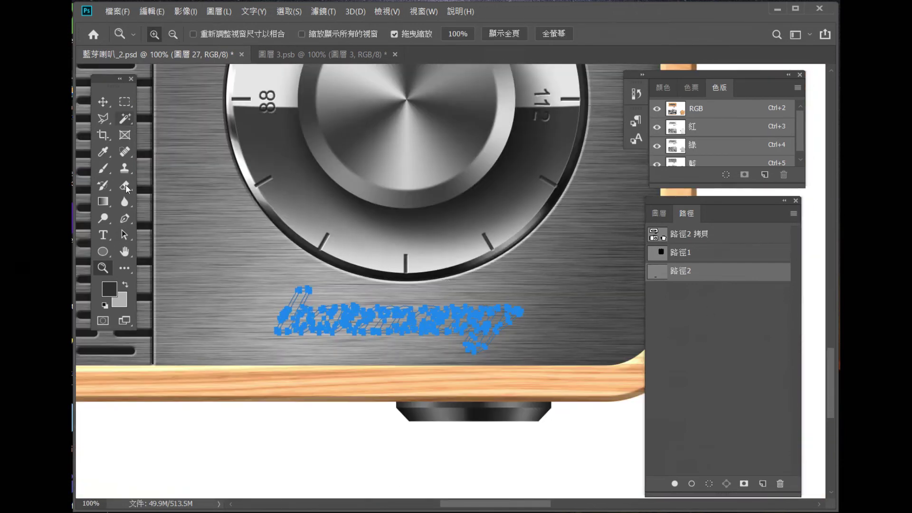
click(124, 234)
click(371, 452)
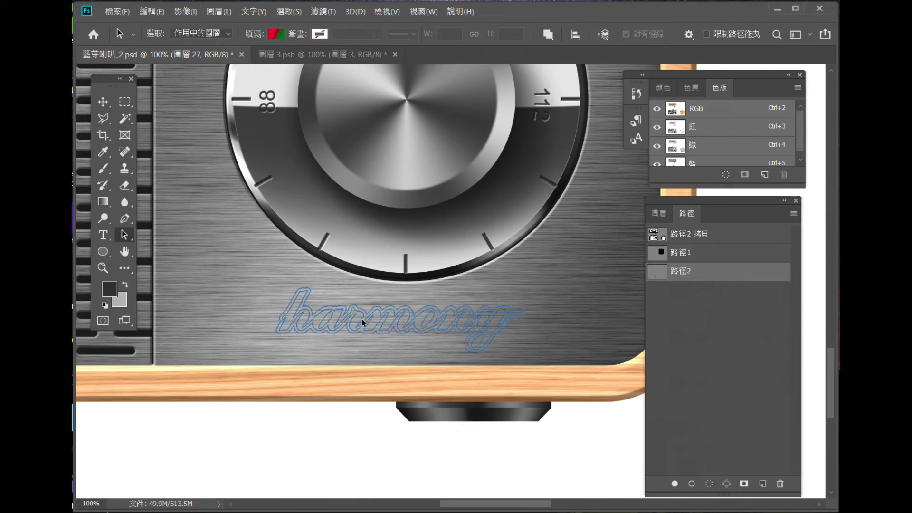
click(372, 321)
right_click(372, 322)
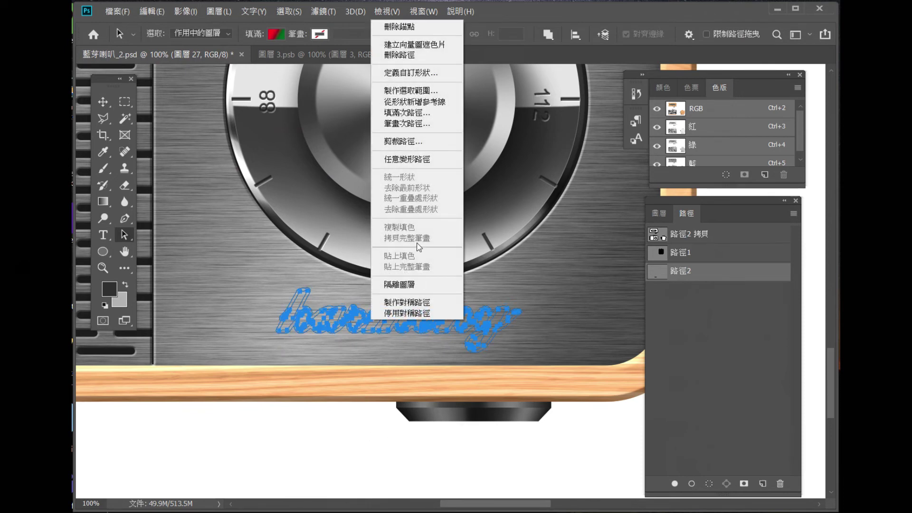
click(411, 90)
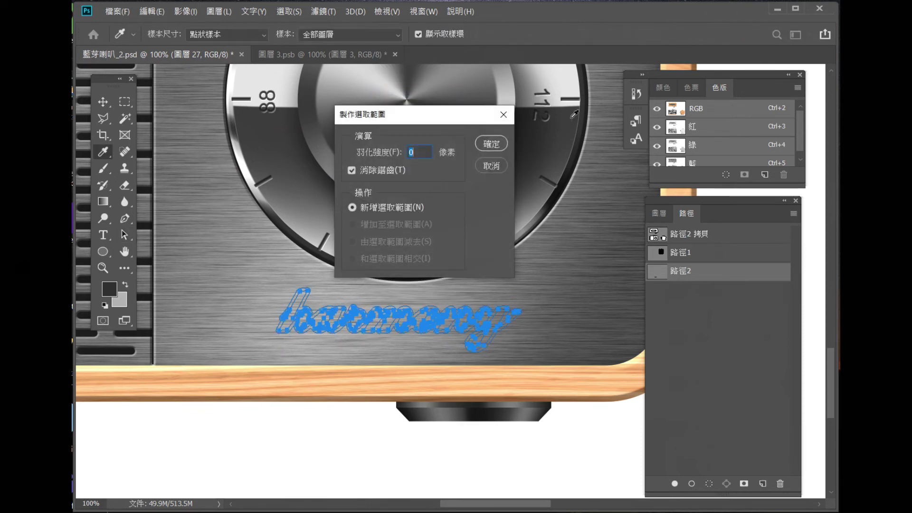
click(490, 144)
click(751, 380)
click(658, 213)
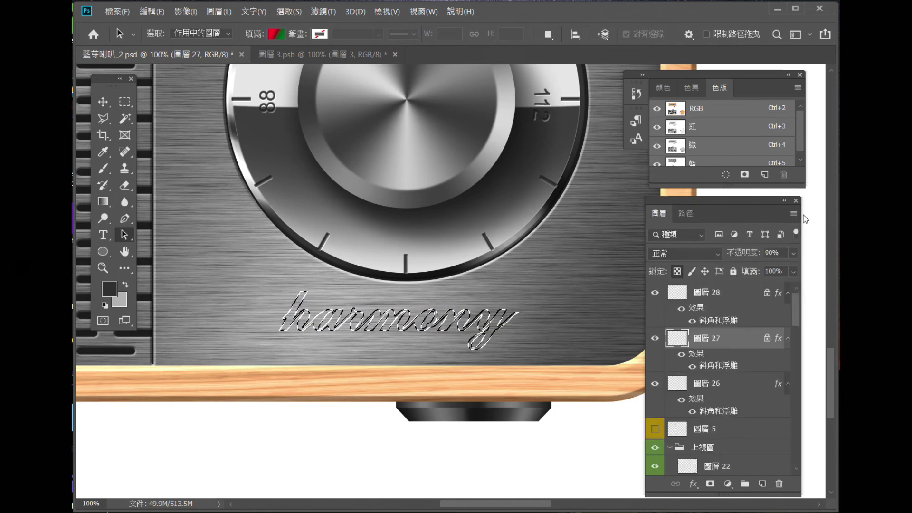
click(793, 213)
Step: Fill the harmony selection with light grey on a new layer
click(691, 129)
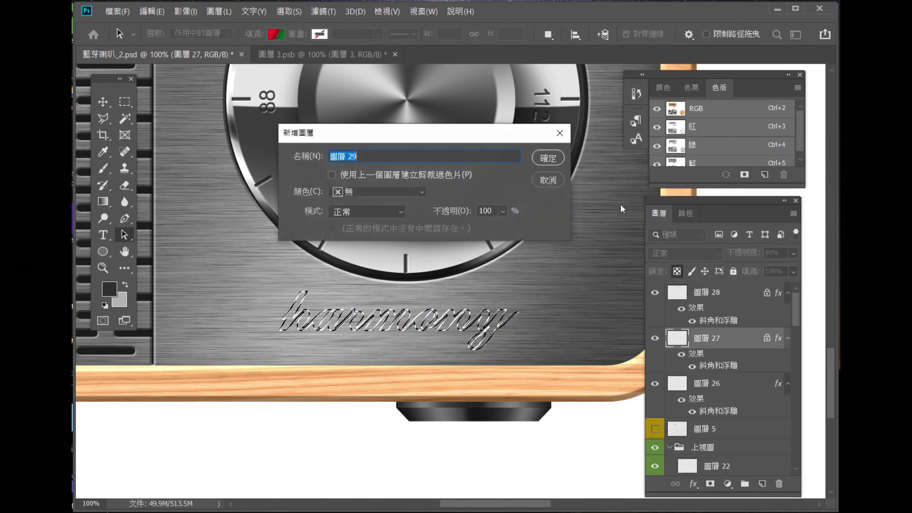
click(548, 158)
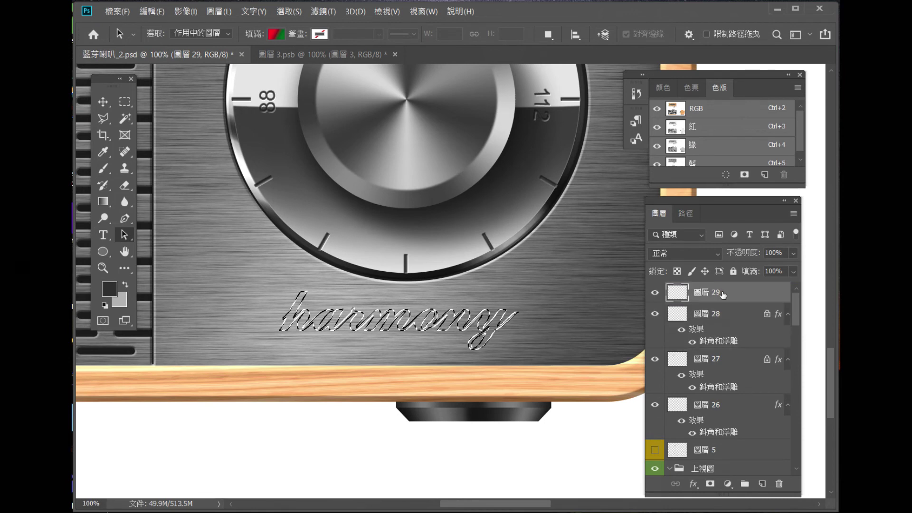
click(126, 286)
click(185, 11)
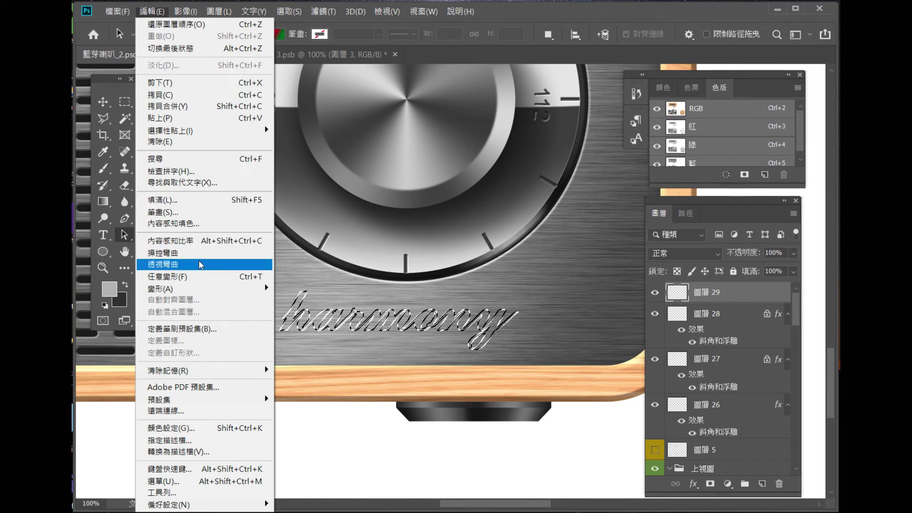
click(197, 200)
key(Return)
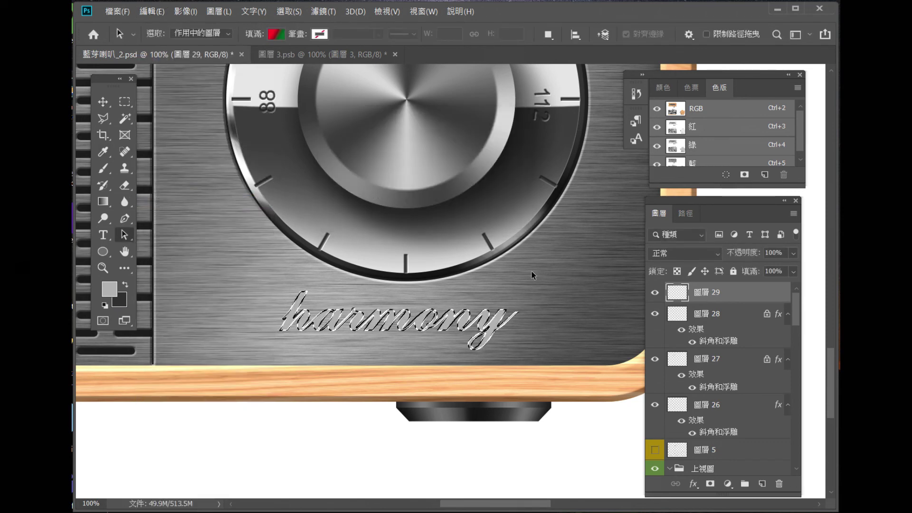
Step: Add a Linear gradient overlay to the new harmony layer
click(694, 484)
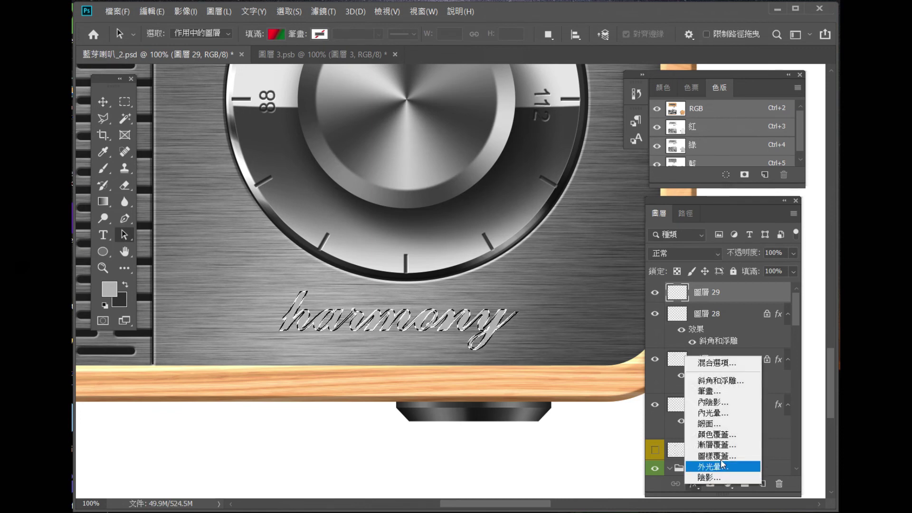
click(738, 449)
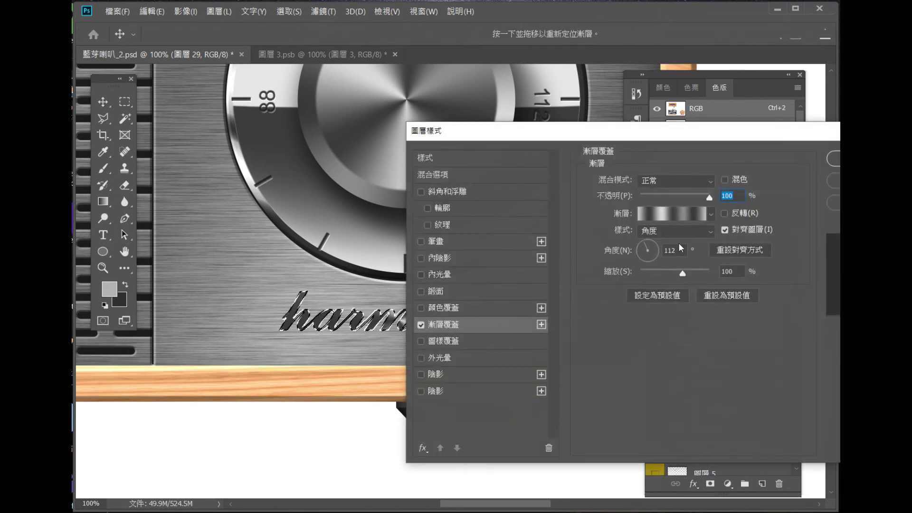
drag(684, 141, 625, 138)
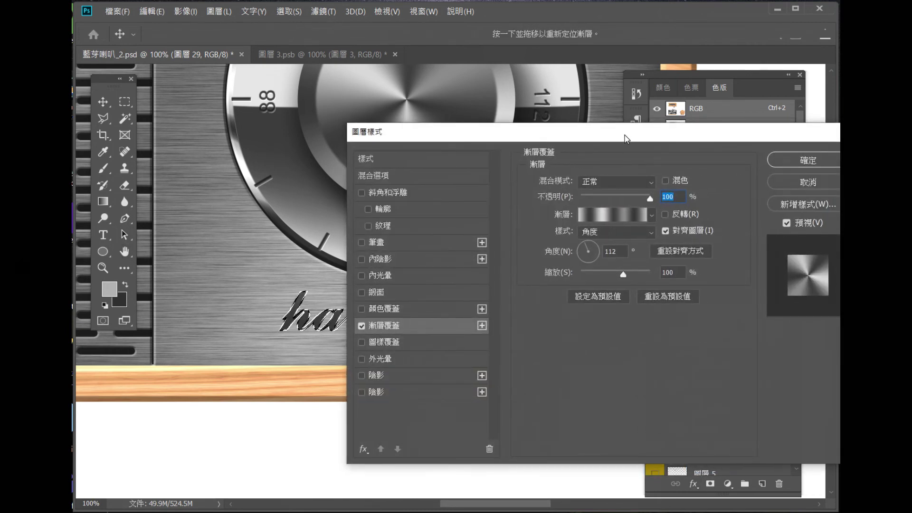
click(646, 235)
click(642, 243)
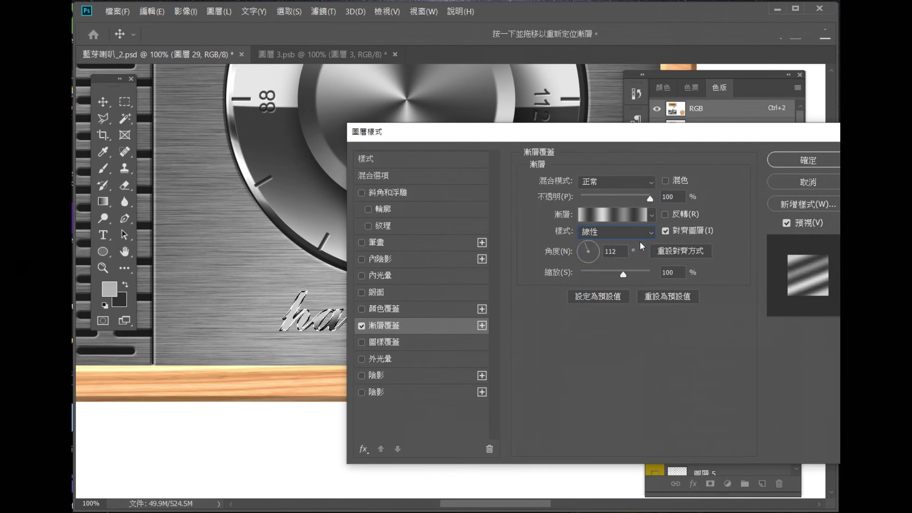
drag(630, 134, 547, 361)
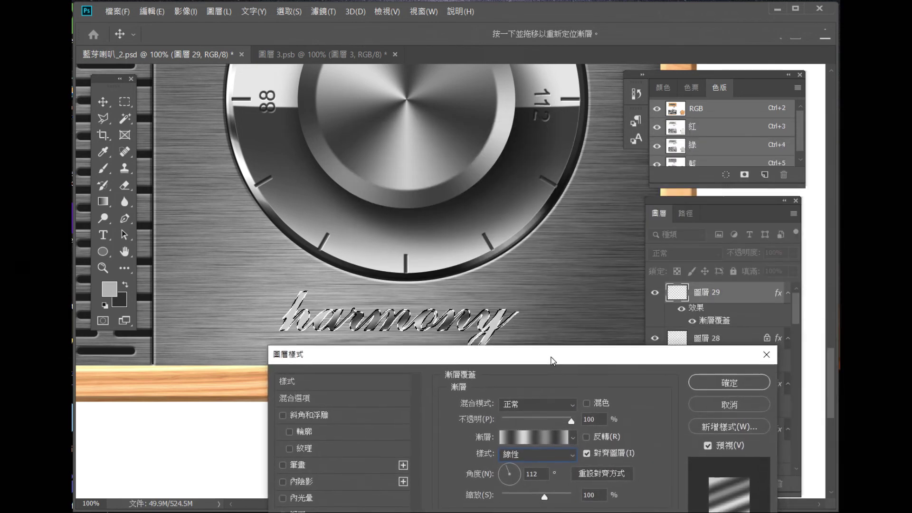
click(718, 388)
key(m)
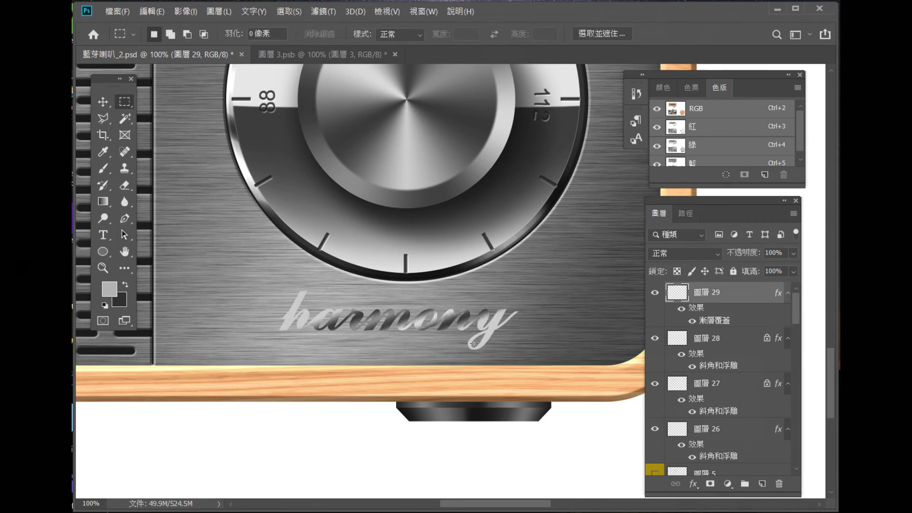
Step: Load the harmony path as a selection again at actual-size view
click(103, 267)
alt+click(486, 299)
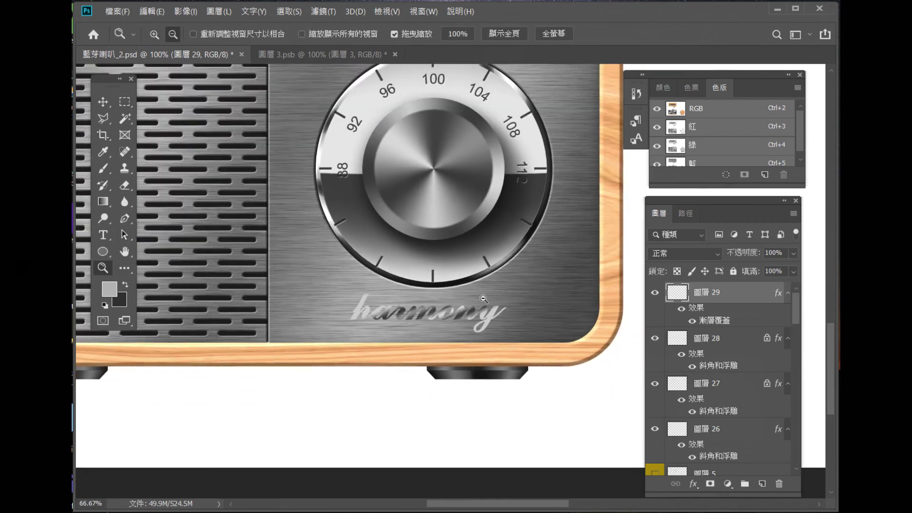
click(685, 213)
click(698, 270)
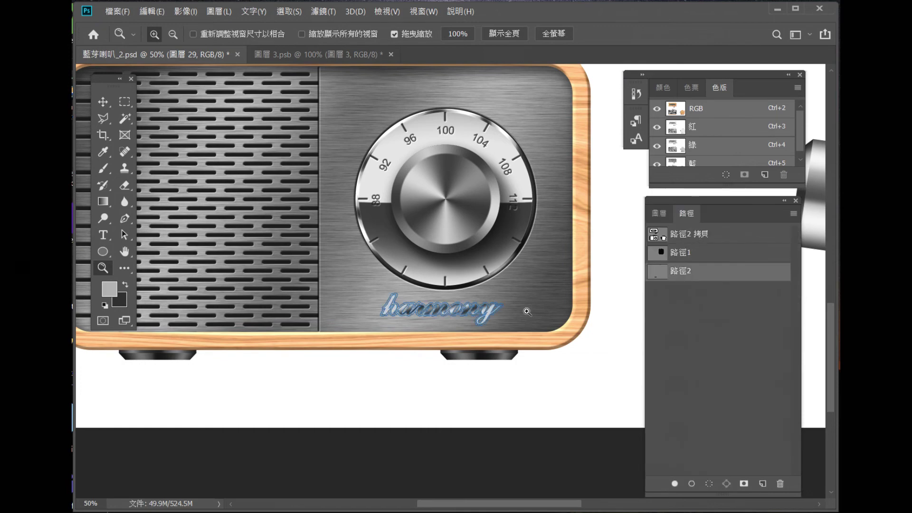
click(508, 313)
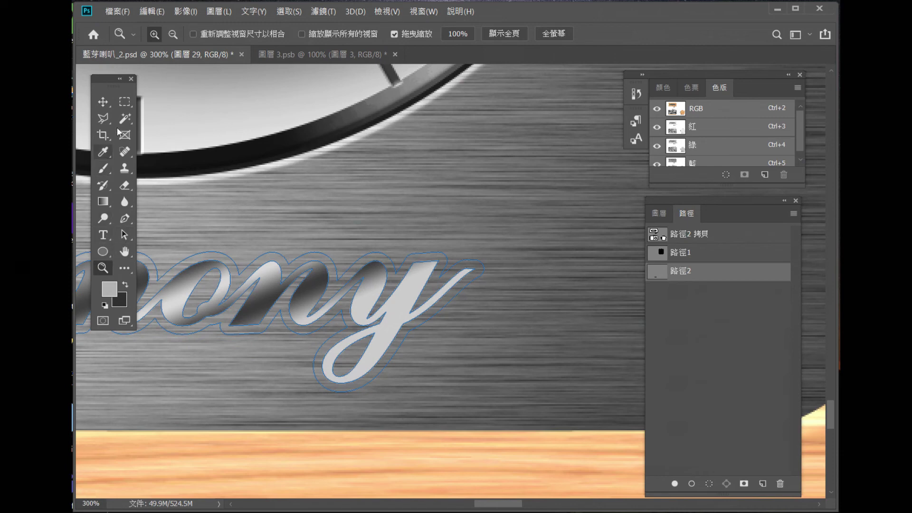
click(124, 235)
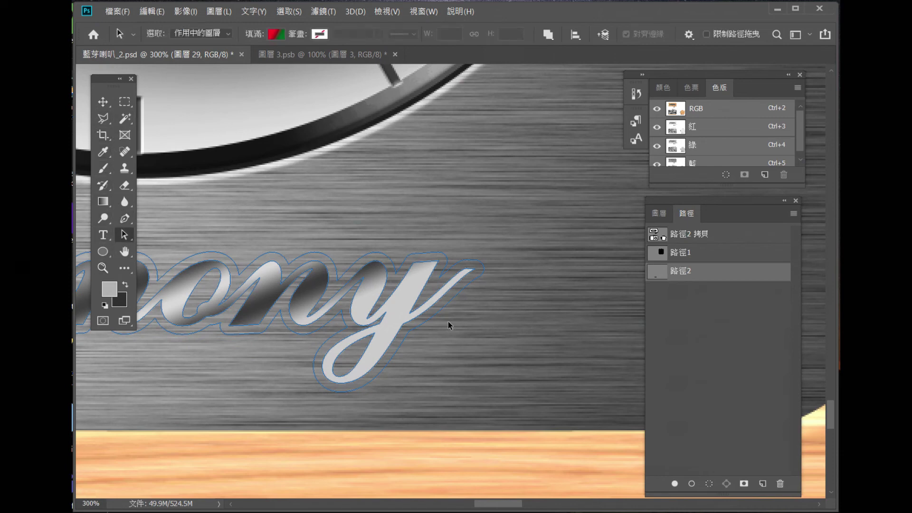
click(436, 316)
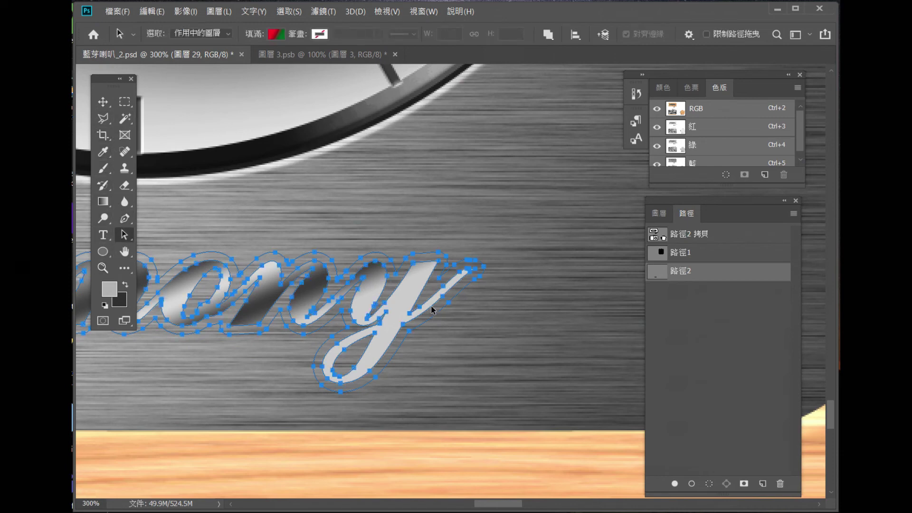
right_click(436, 317)
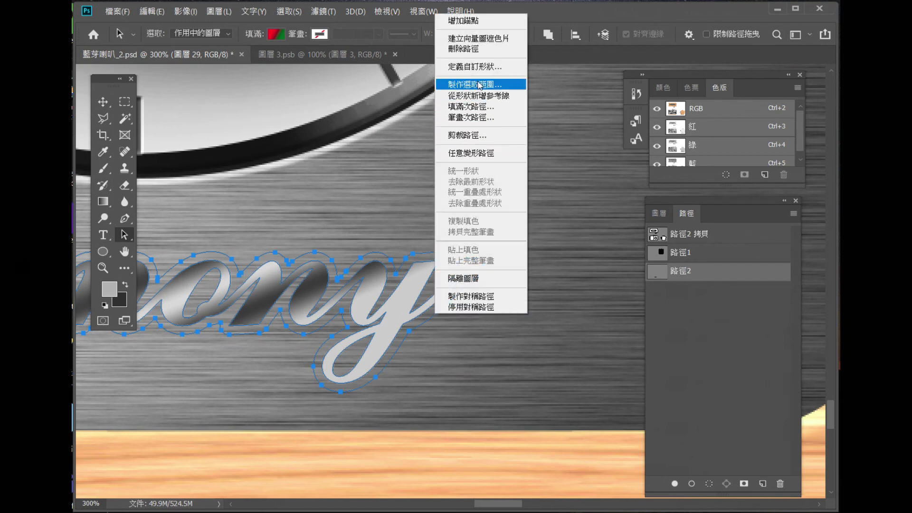
click(478, 85)
click(491, 145)
key(ctrl+1)
Step: Fill the harmony selection on layer 30 and deselect
click(157, 12)
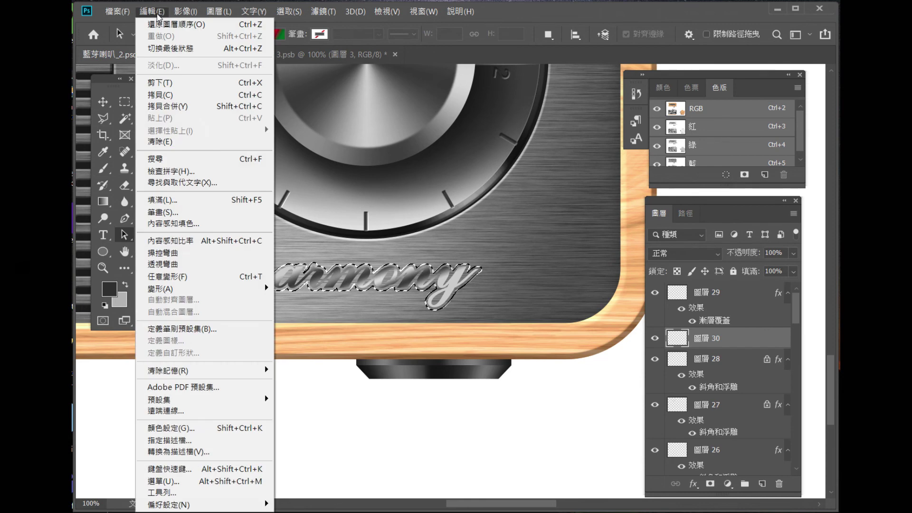
click(161, 201)
click(507, 143)
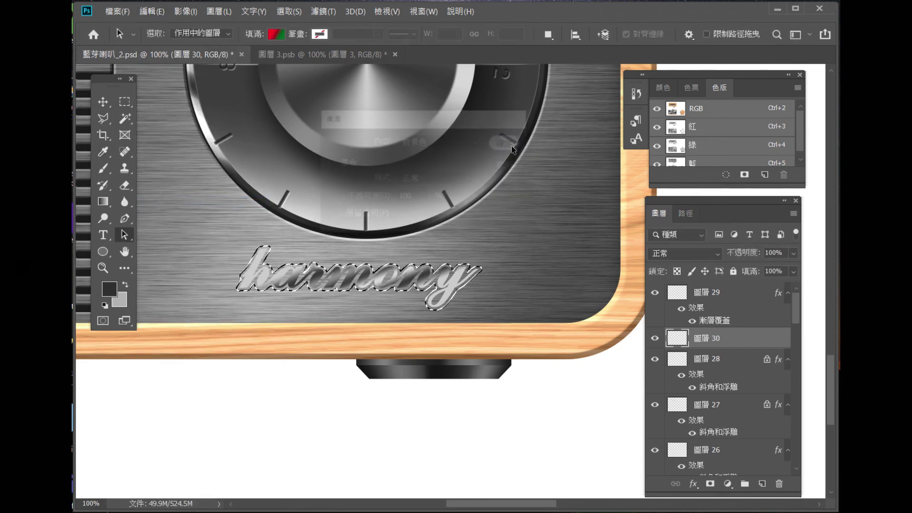
click(124, 101)
key(ctrl+d)
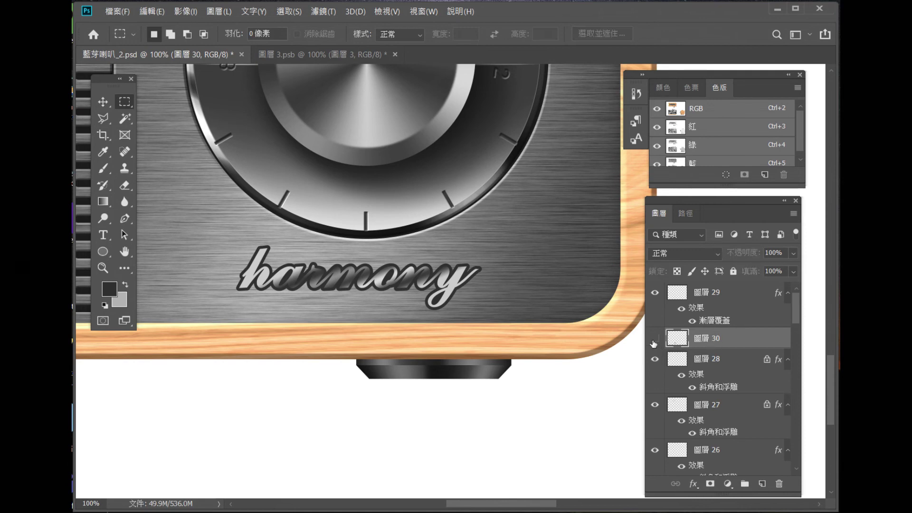
Step: Add Bevel & Emboss to layer 30 and move the Layer Style dialog aside
click(693, 483)
click(713, 377)
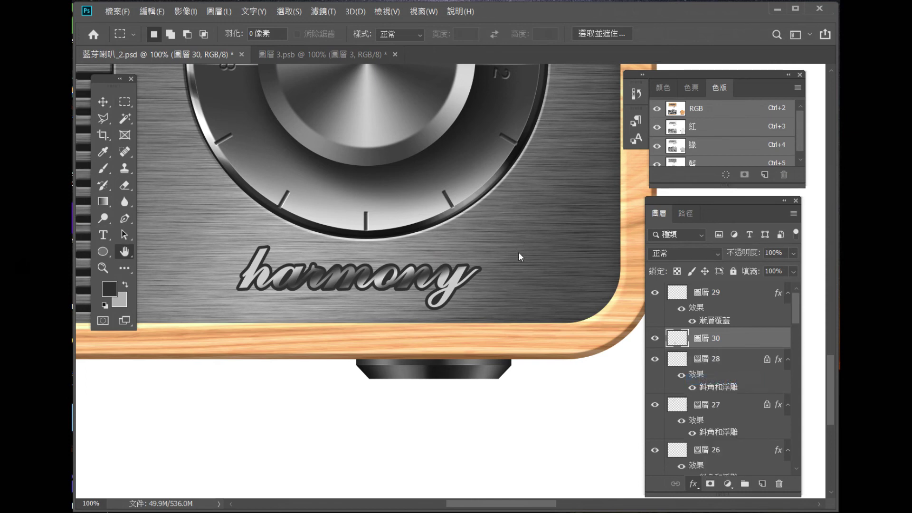
drag(456, 211, 560, 330)
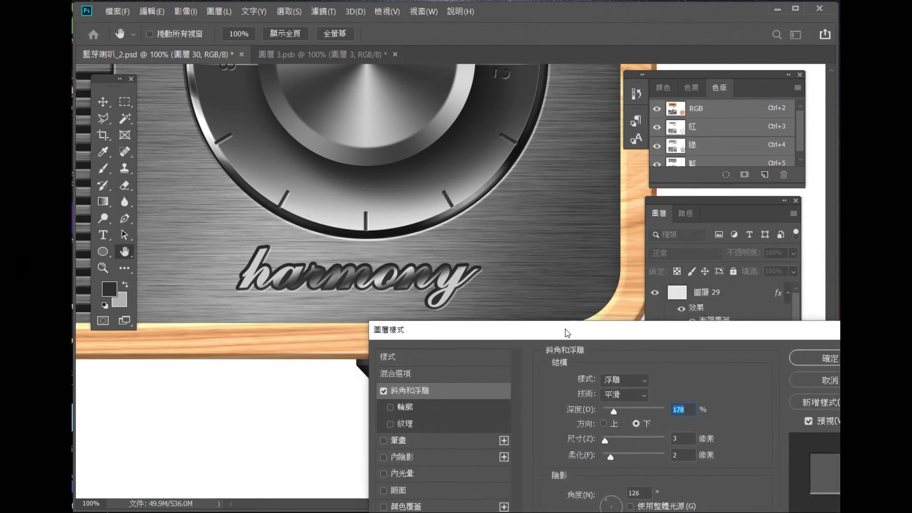
Step: Set the bevel to Inner Bevel, direction Up, Smooth technique, size 2
click(603, 424)
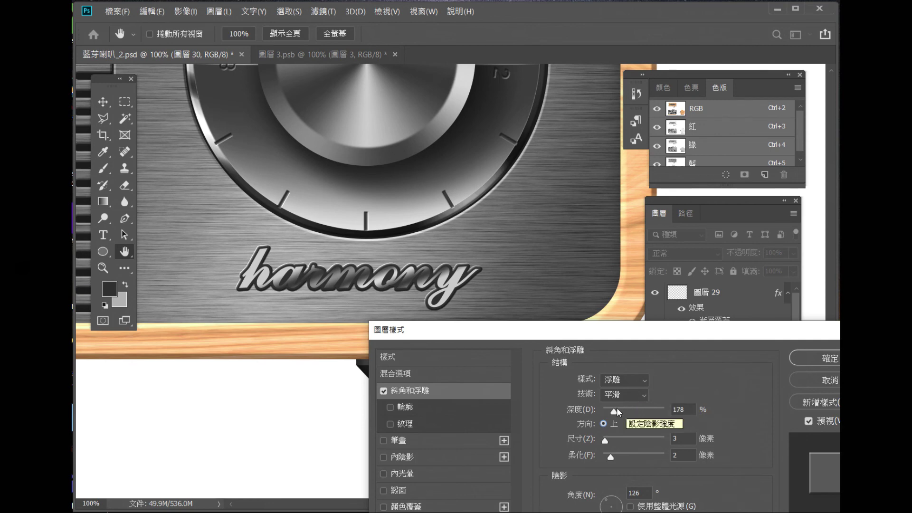
click(632, 395)
click(638, 418)
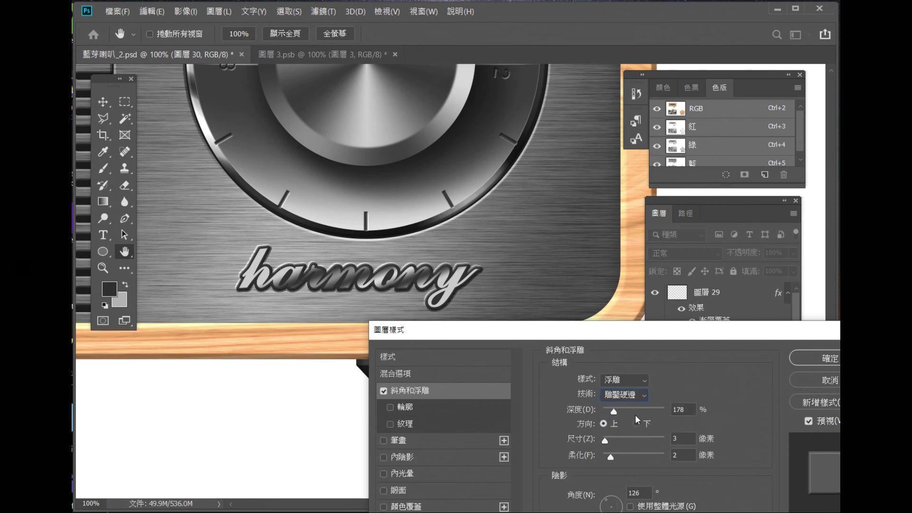
click(631, 394)
click(638, 429)
click(640, 396)
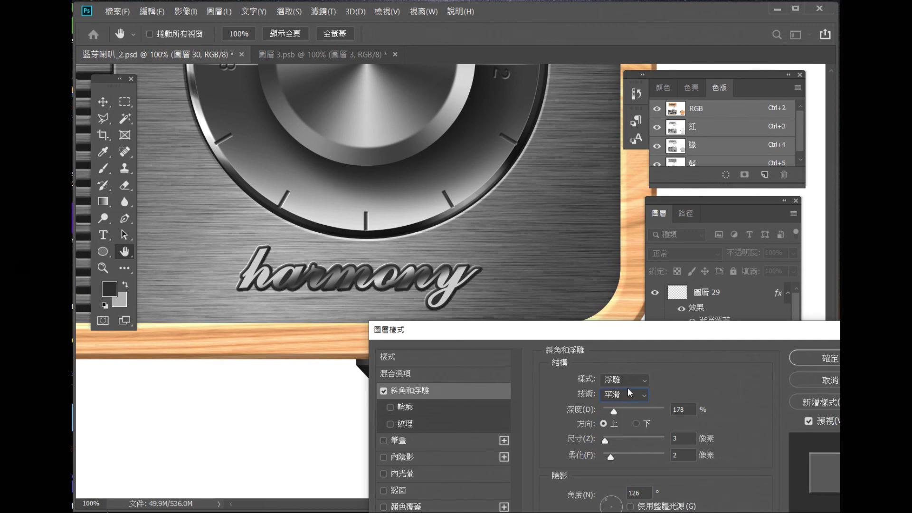
click(639, 382)
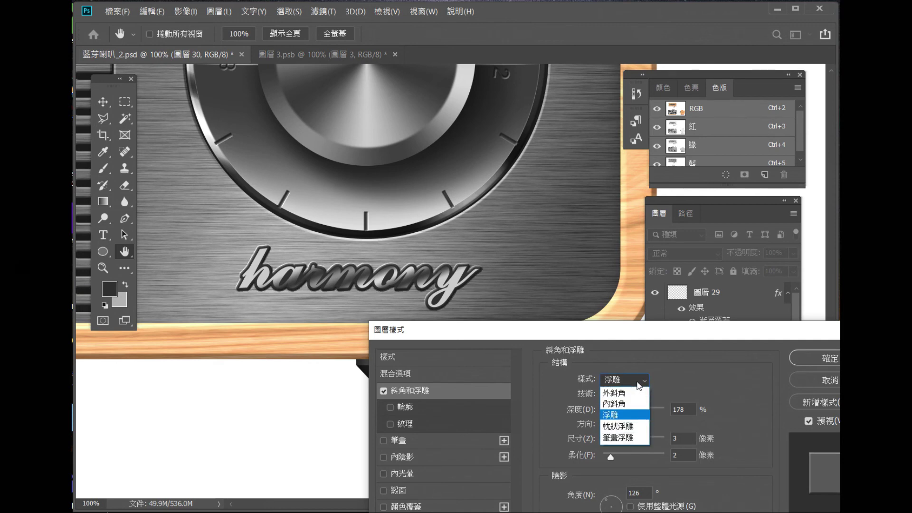
click(636, 403)
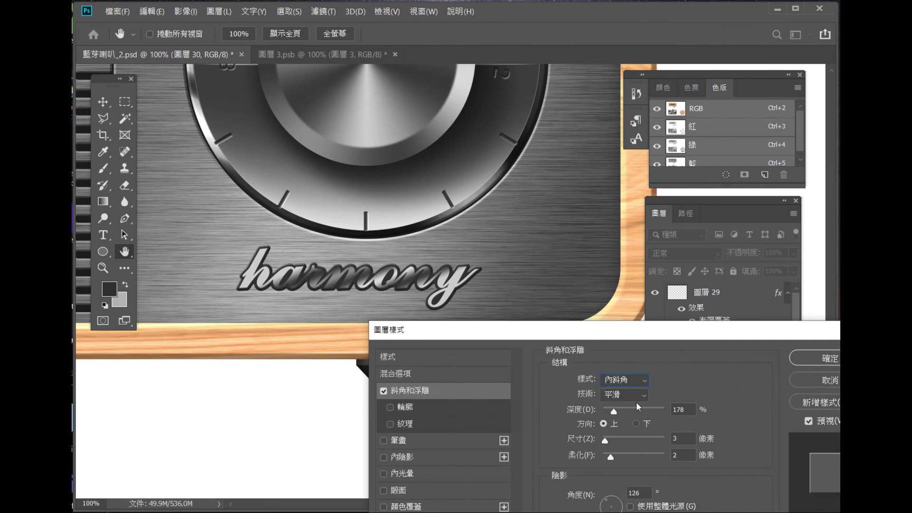
click(636, 422)
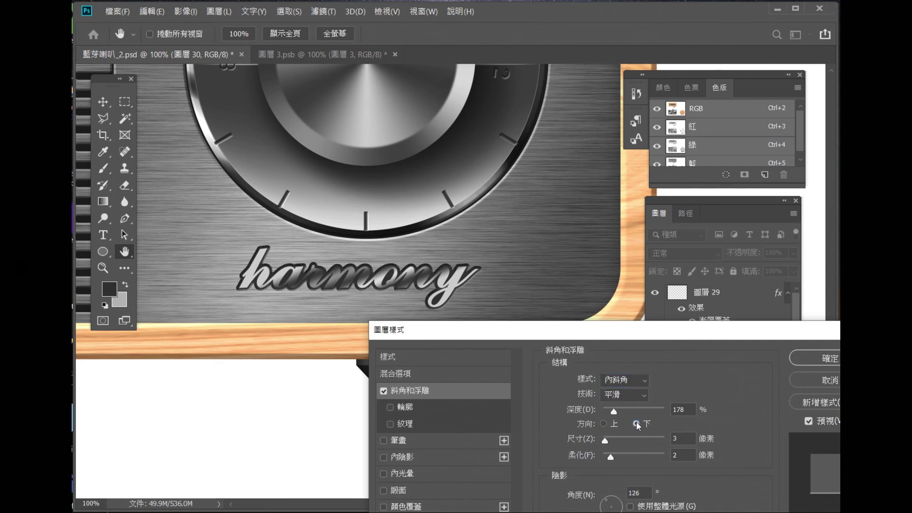
click(608, 422)
drag(605, 439, 603, 438)
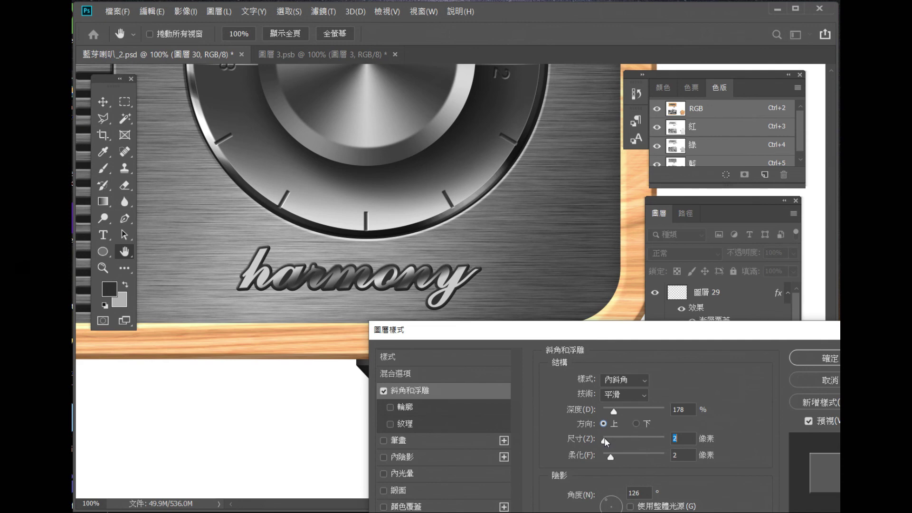
drag(577, 336, 684, 167)
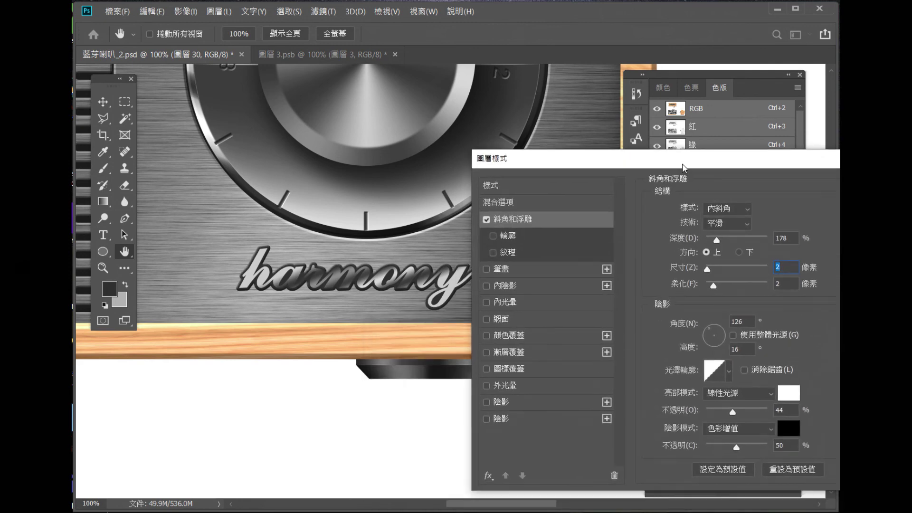
Step: Add a drop shadow with distance 7, spread 3, size 9, angle 133, and apply
click(486, 419)
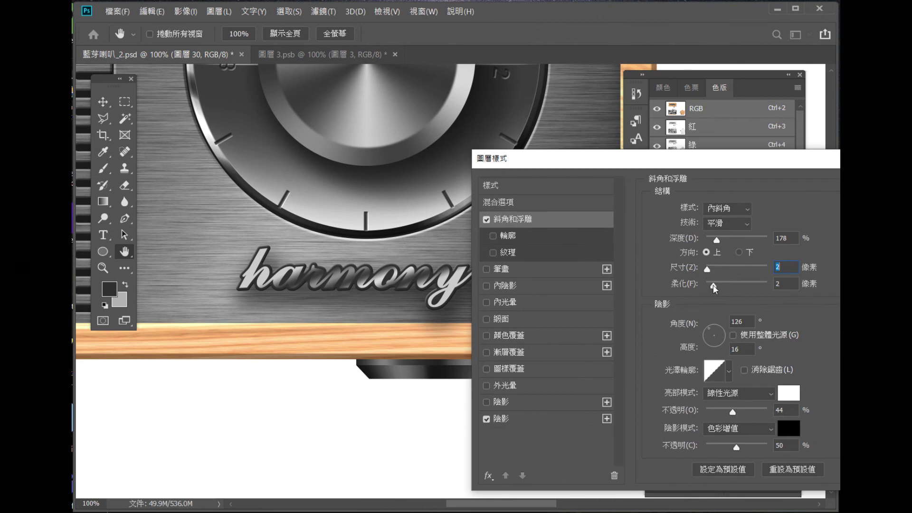
click(513, 419)
drag(719, 274, 713, 273)
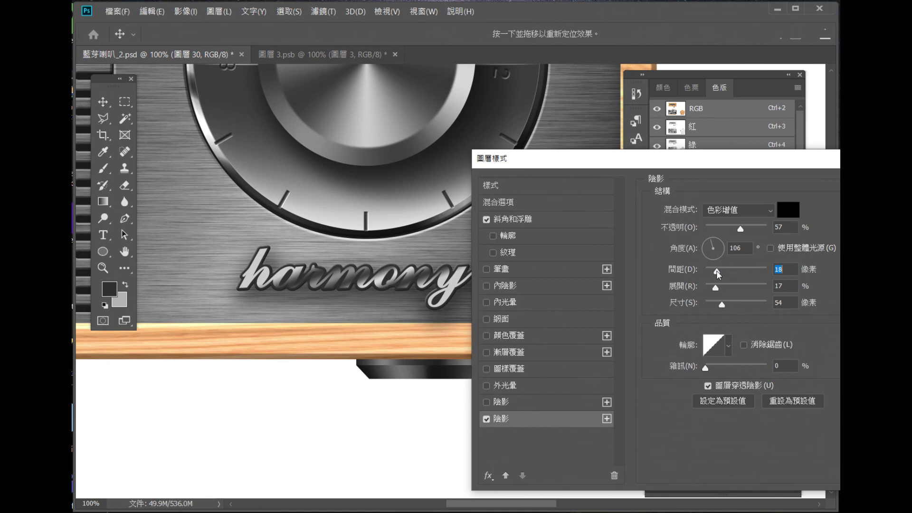
mouse_move(722, 303)
mouse_down()
mouse_move(712, 307)
mouse_move(702, 288)
mouse_move(709, 272)
mouse_up()
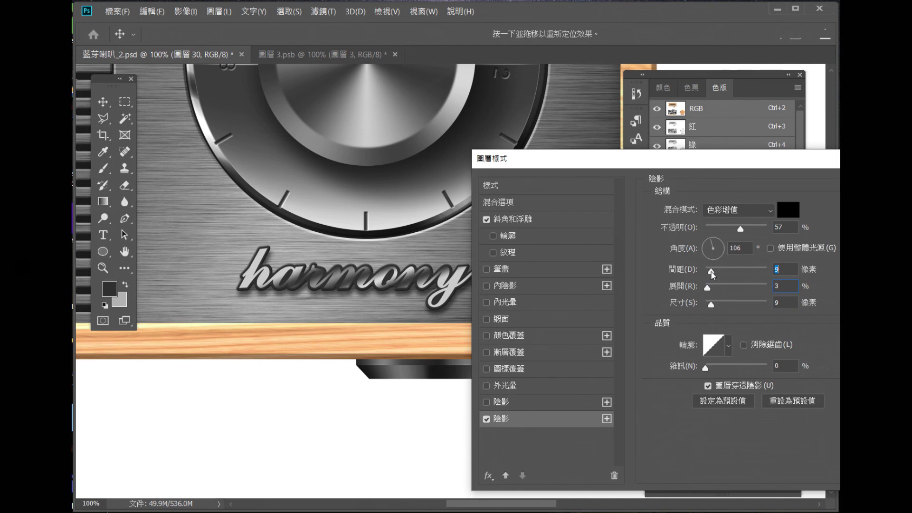
drag(708, 245, 708, 245)
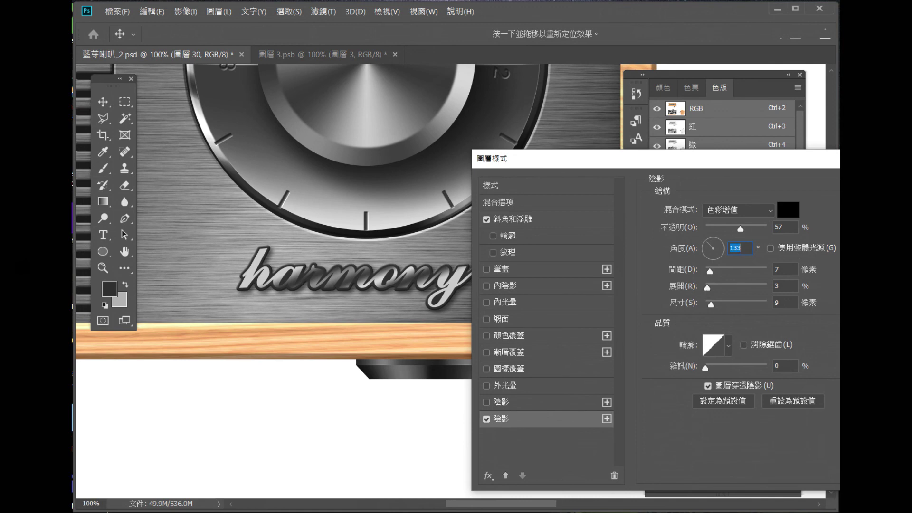
key(Return)
click(102, 267)
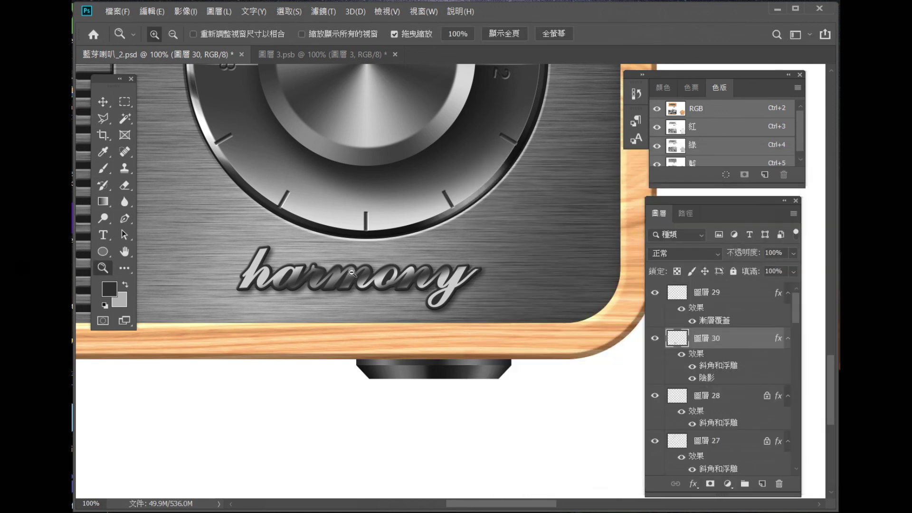
Step: Zoom in to inspect the chrome harmony logo below the dial
alt+click(390, 247)
alt+click(395, 215)
drag(379, 233, 439, 369)
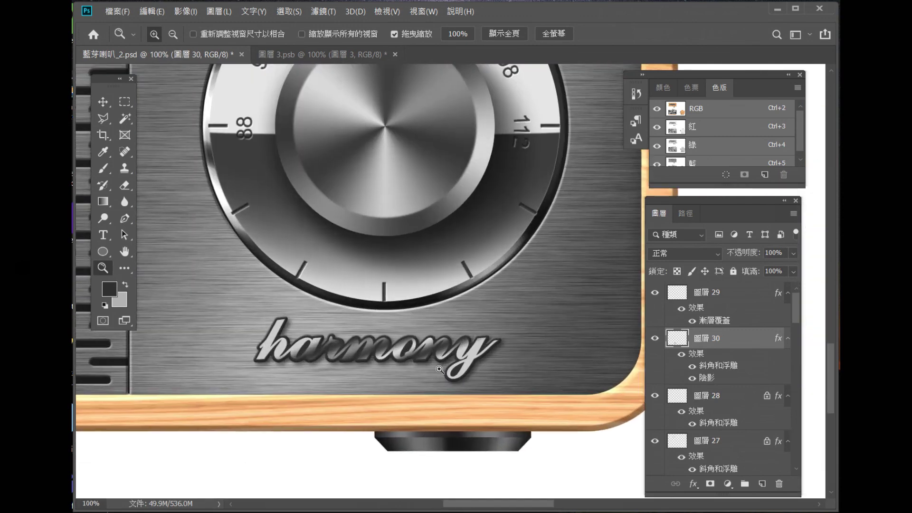
click(439, 369)
alt+click(454, 332)
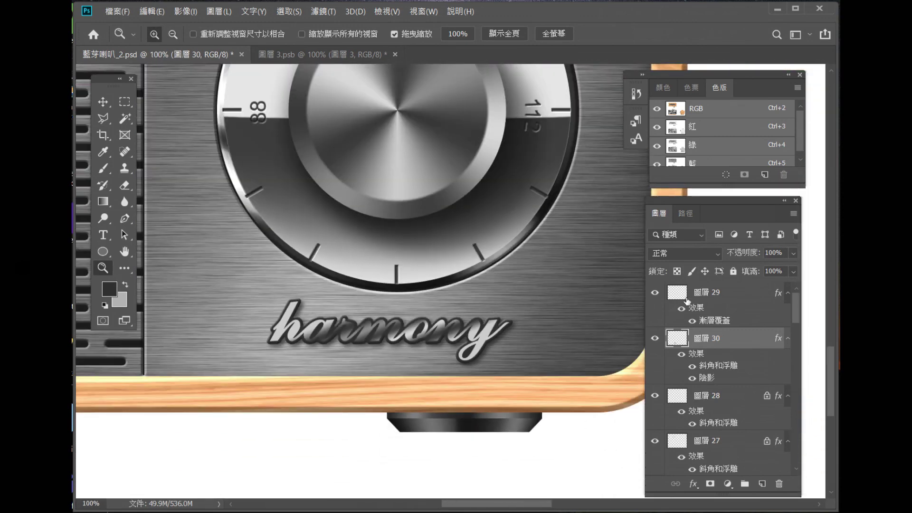
Step: Add empty layer 31 on top, then review all radio views and the Treble knob
key(ctrl+shift+alt+n)
alt+click(505, 293)
alt+click(501, 295)
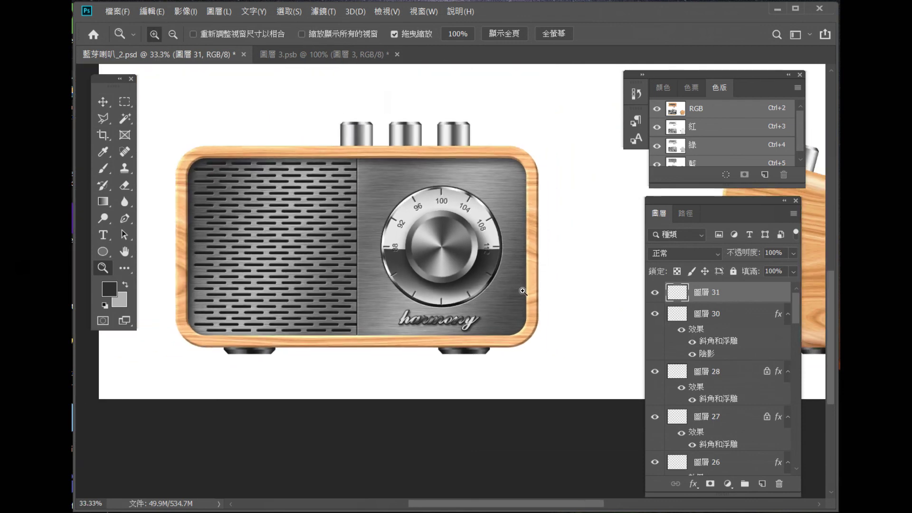
scroll(493, 293, up, 3)
alt+click(500, 287)
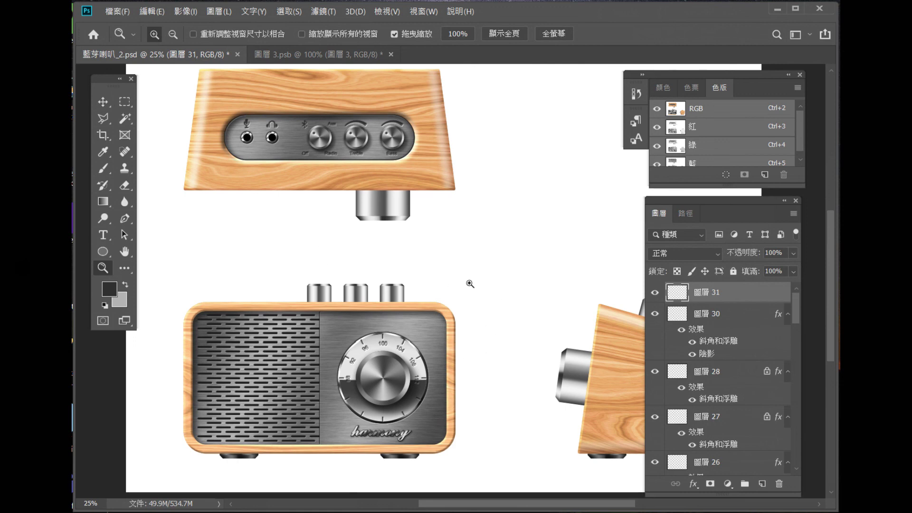
drag(468, 306, 470, 289)
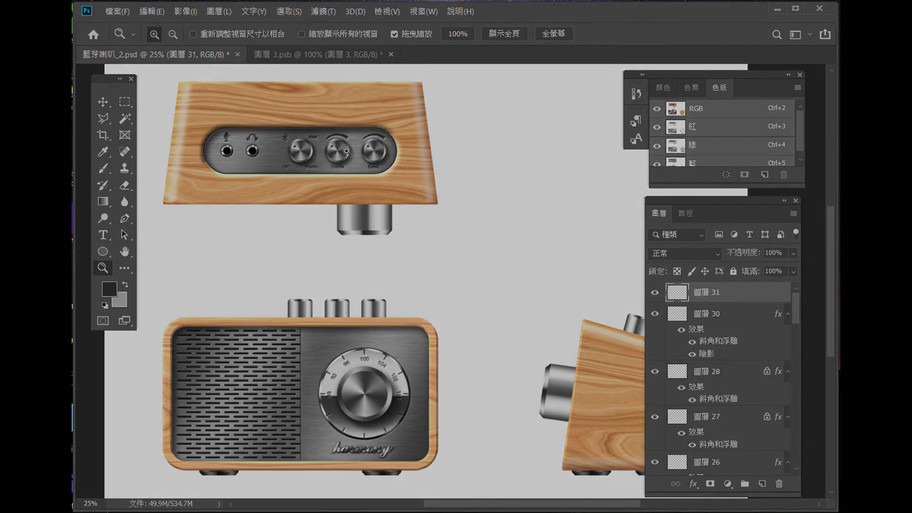
click(346, 151)
click(347, 151)
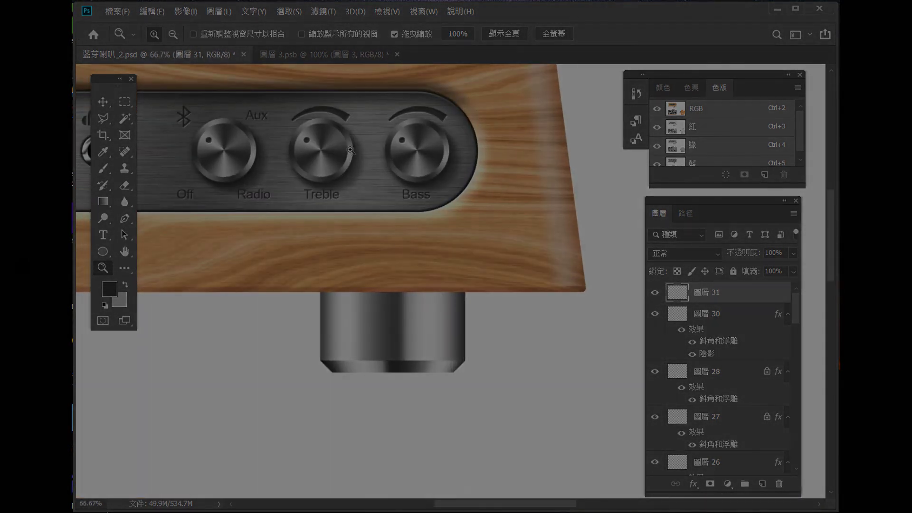